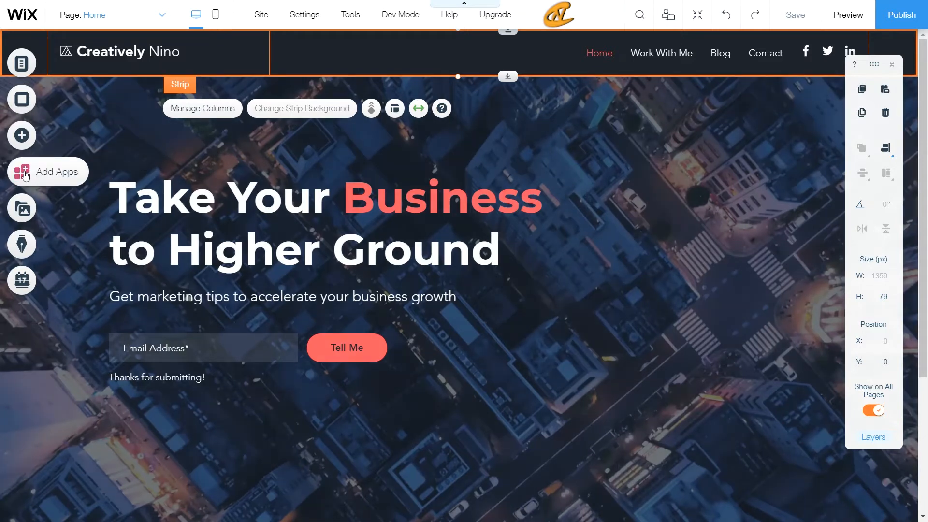
- Search the Wix App Market for "wix blog"
{"action": "left_click", "coordinate": [26, 176]}
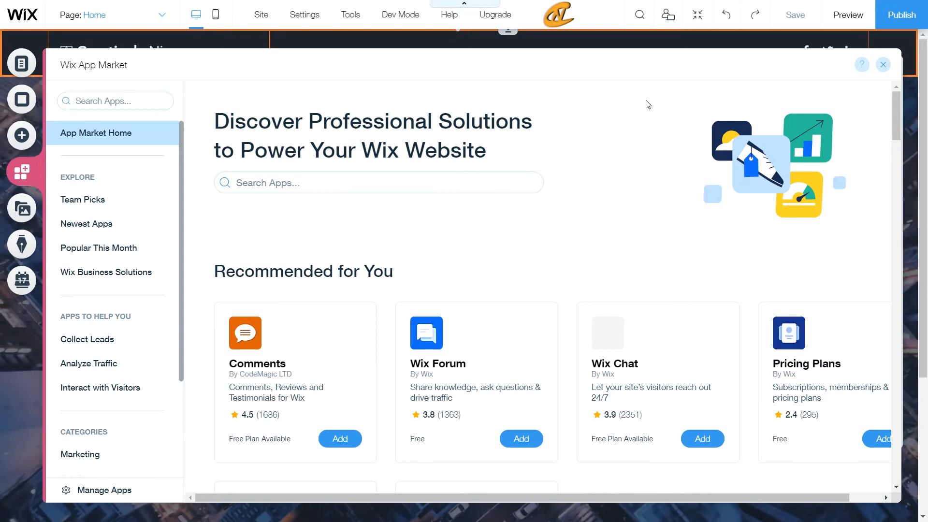
{"action": "left_click", "coordinate": [347, 182]}
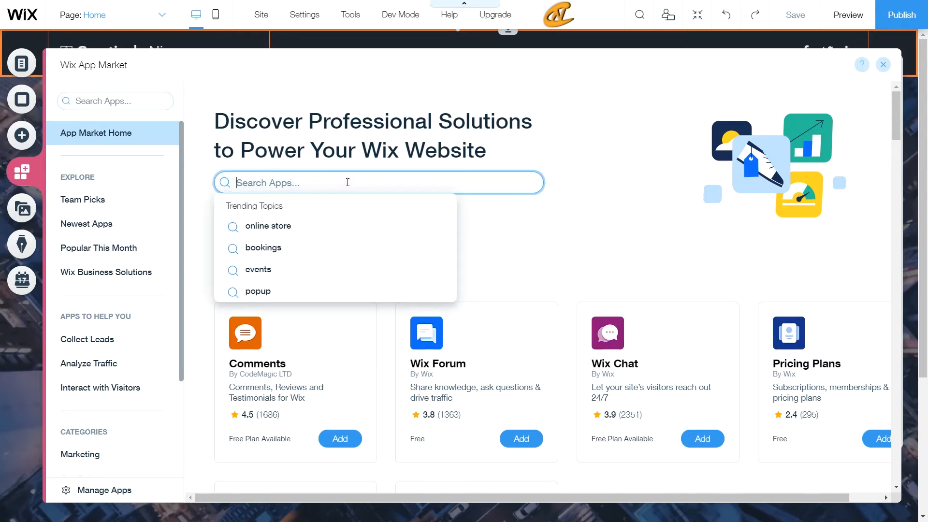
{"action": "type", "text": "wix blog"}
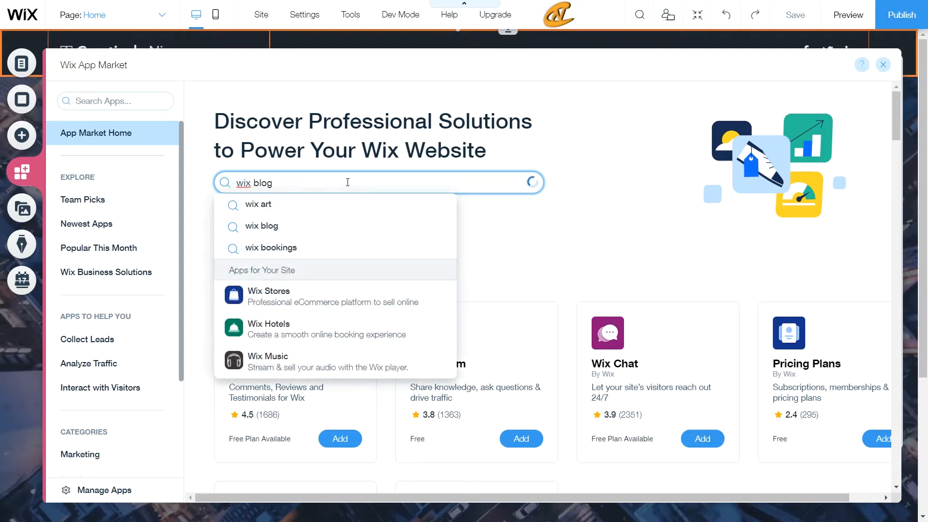
{"action": "key", "text": "Return"}
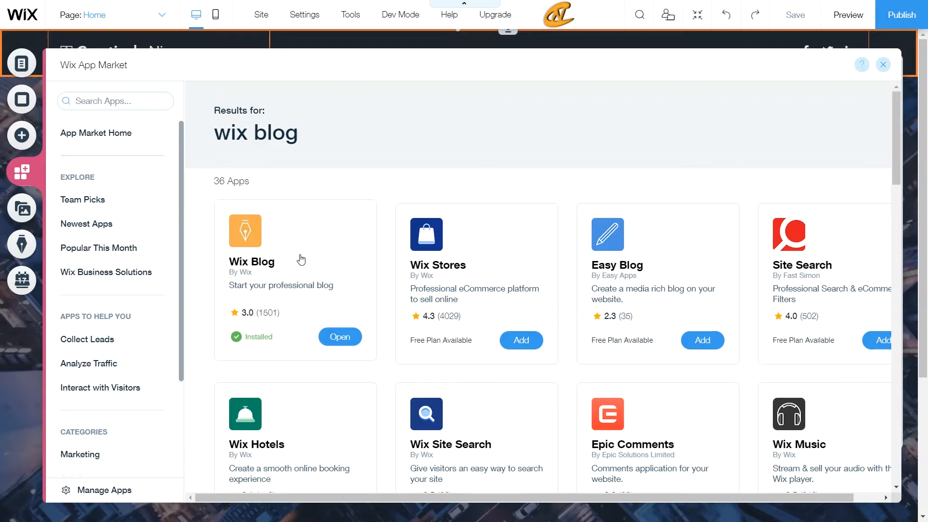
- Examine the app search results for Wix Blog and the related apps, and close the App Market
{"action": "scroll", "coordinate": [404, 205], "scroll_direction": "down", "scroll_amount": 2}
{"action": "scroll", "coordinate": [404, 205], "scroll_direction": "down", "scroll_amount": 3}
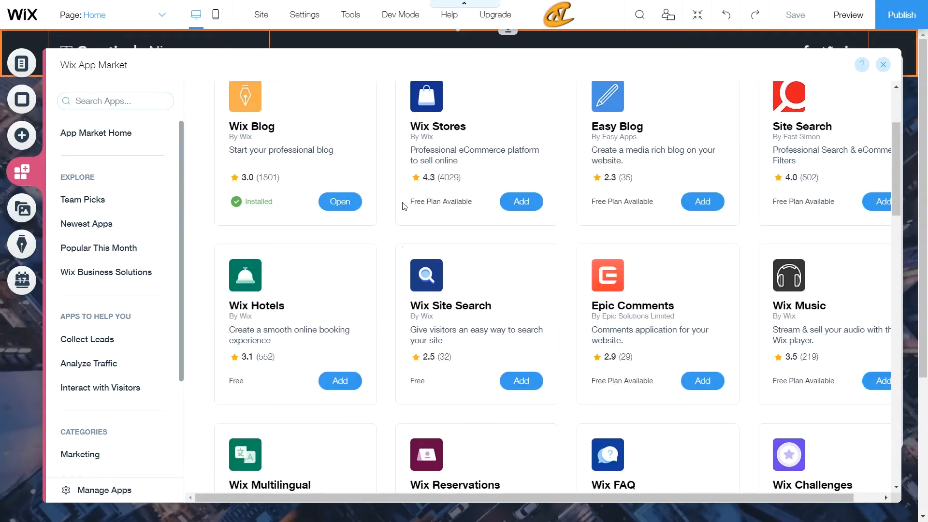
{"action": "scroll", "coordinate": [404, 206], "scroll_direction": "up", "scroll_amount": 5}
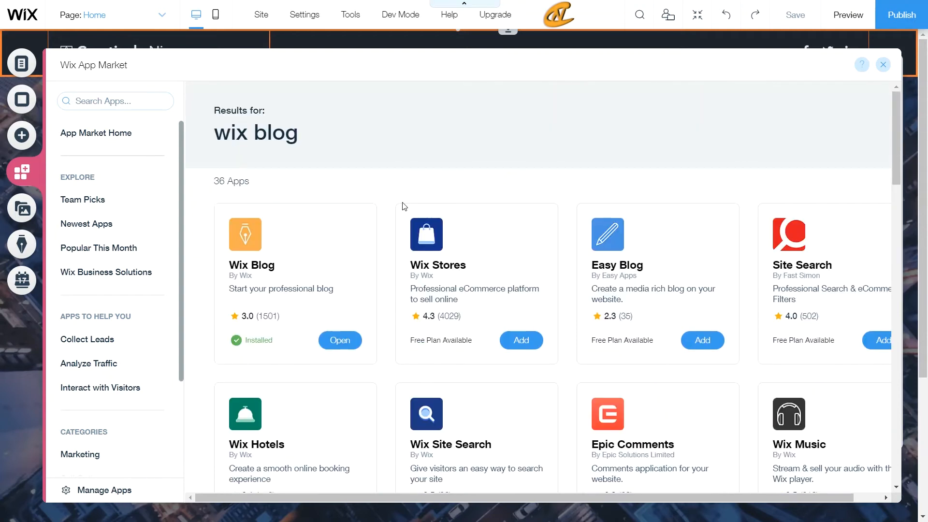
{"action": "scroll", "coordinate": [411, 259], "scroll_direction": "down", "scroll_amount": 5}
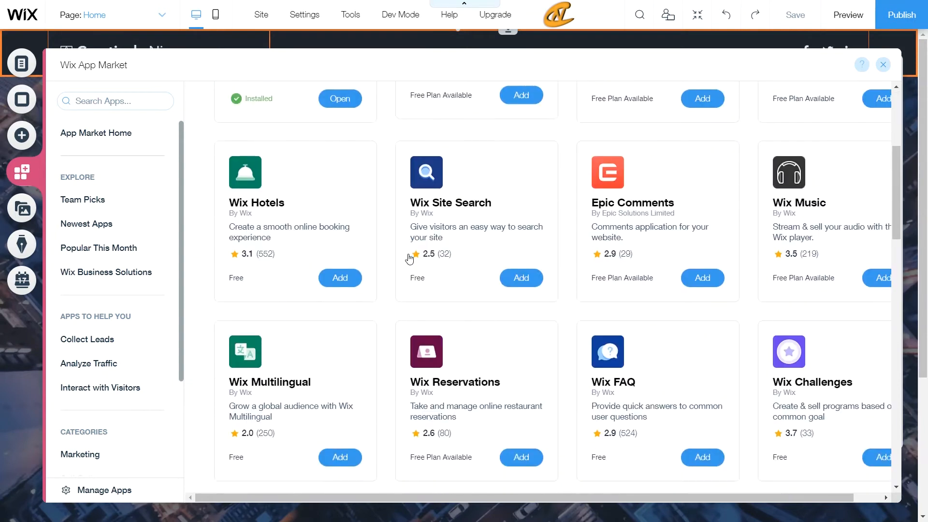
{"action": "scroll", "coordinate": [410, 259], "scroll_direction": "down", "scroll_amount": 5}
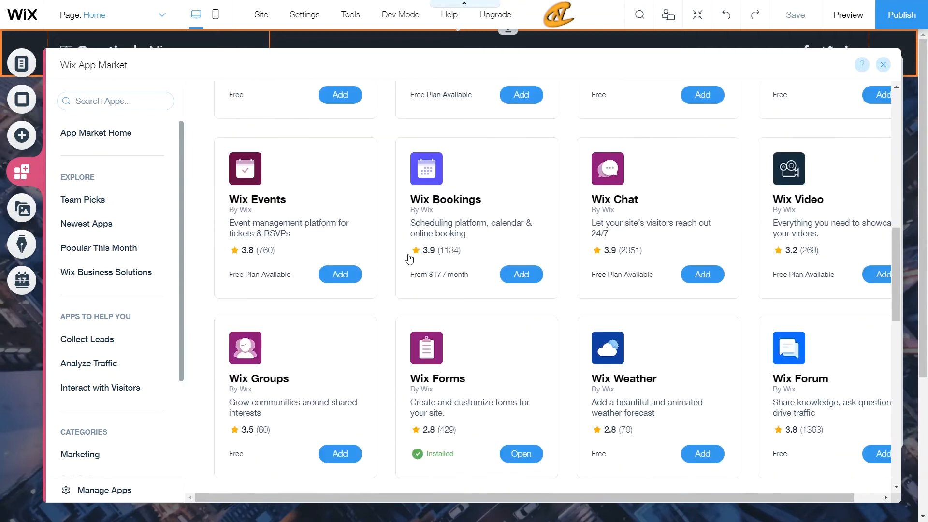
{"action": "scroll", "coordinate": [409, 259], "scroll_direction": "up", "scroll_amount": 5}
{"action": "scroll", "coordinate": [409, 260], "scroll_direction": "up", "scroll_amount": 5}
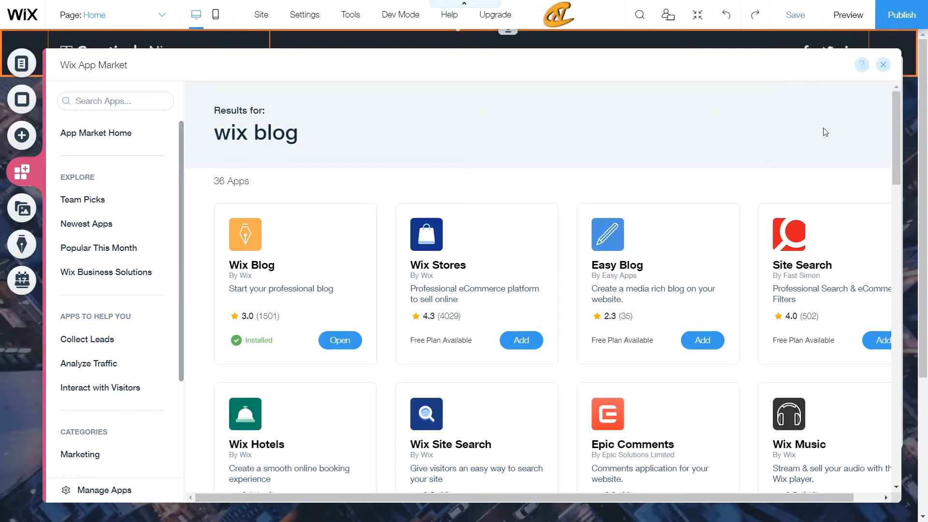
{"action": "left_click", "coordinate": [882, 66]}
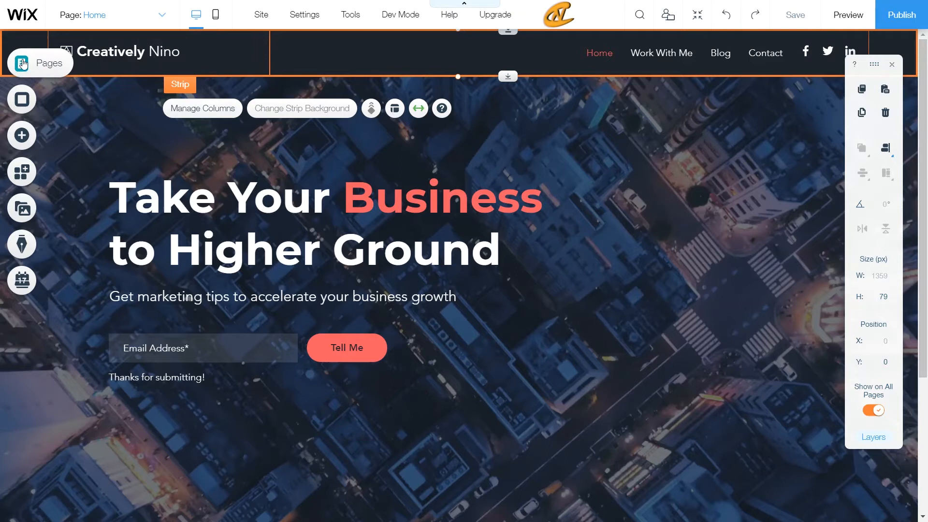
- Review the site's blog pages and open the main Blog page in the editor
{"action": "left_click", "coordinate": [21, 63]}
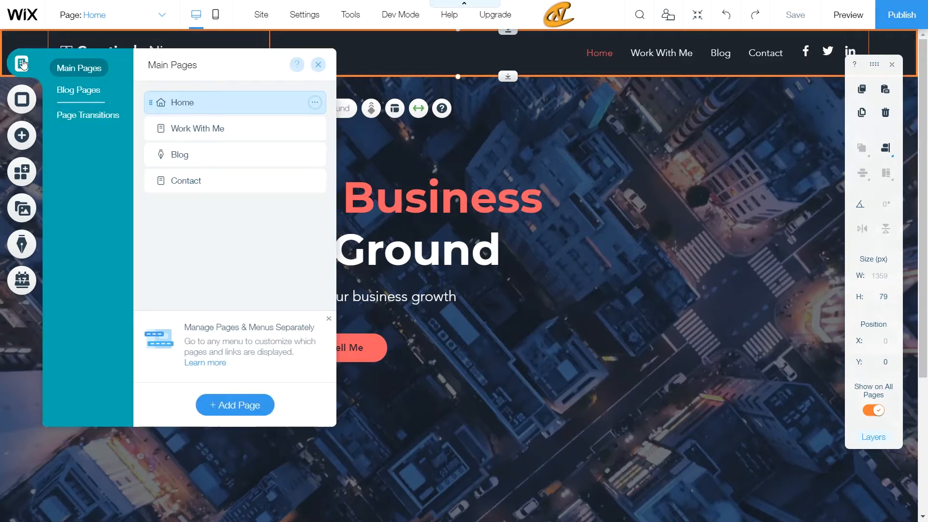
{"action": "left_click", "coordinate": [78, 93]}
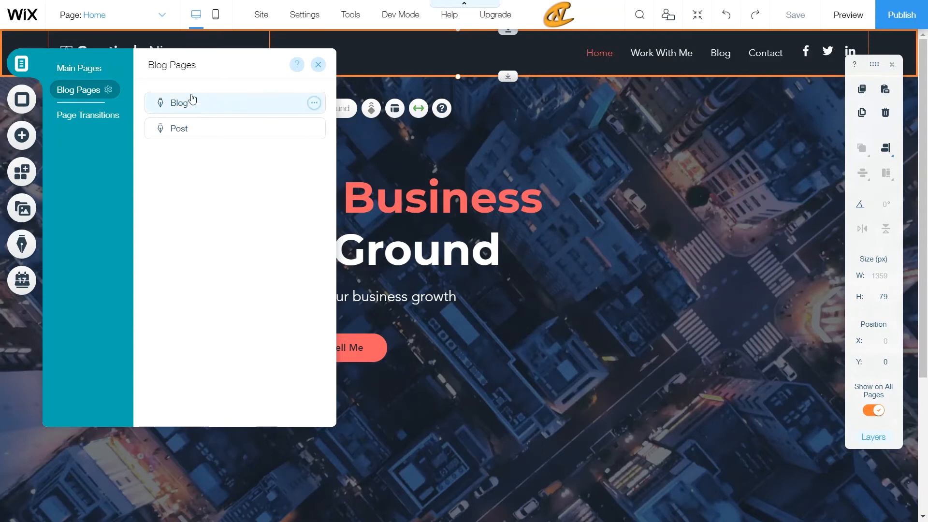
{"action": "left_click", "coordinate": [97, 70]}
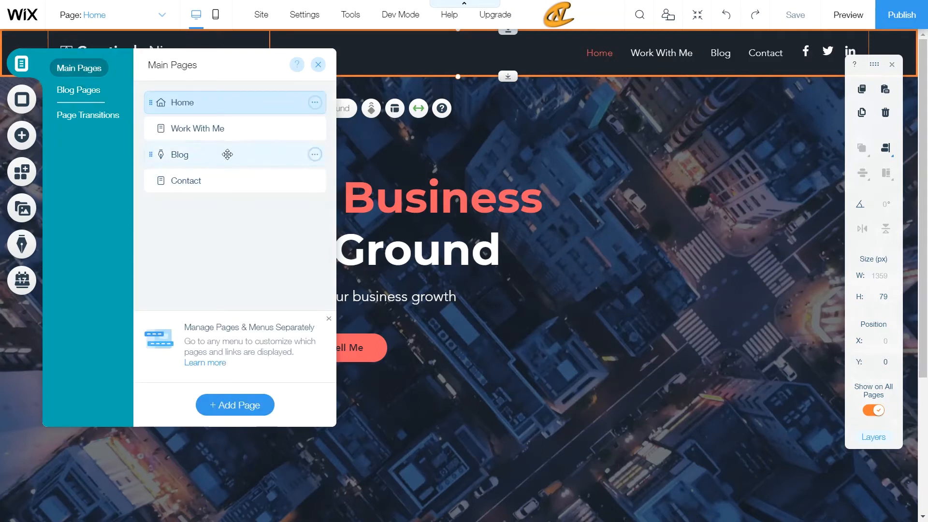
{"action": "left_click", "coordinate": [197, 155]}
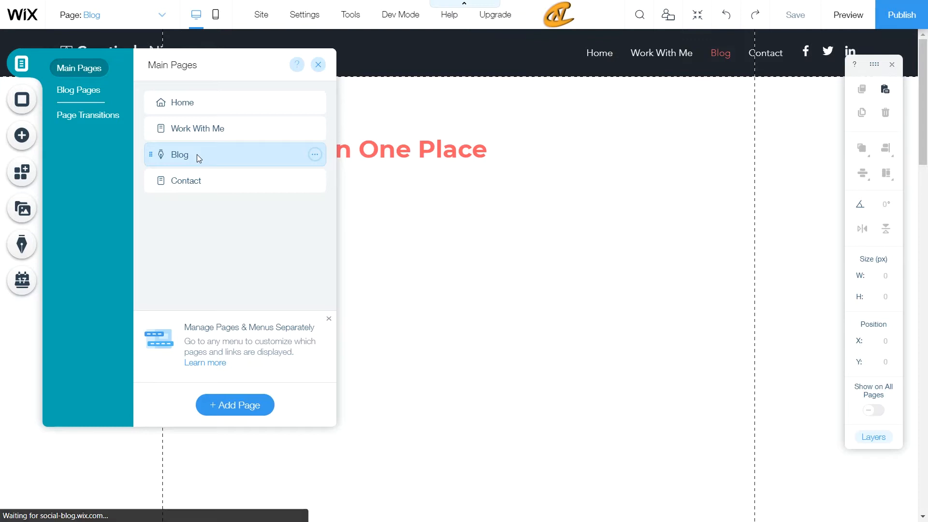
{"action": "left_click", "coordinate": [317, 69]}
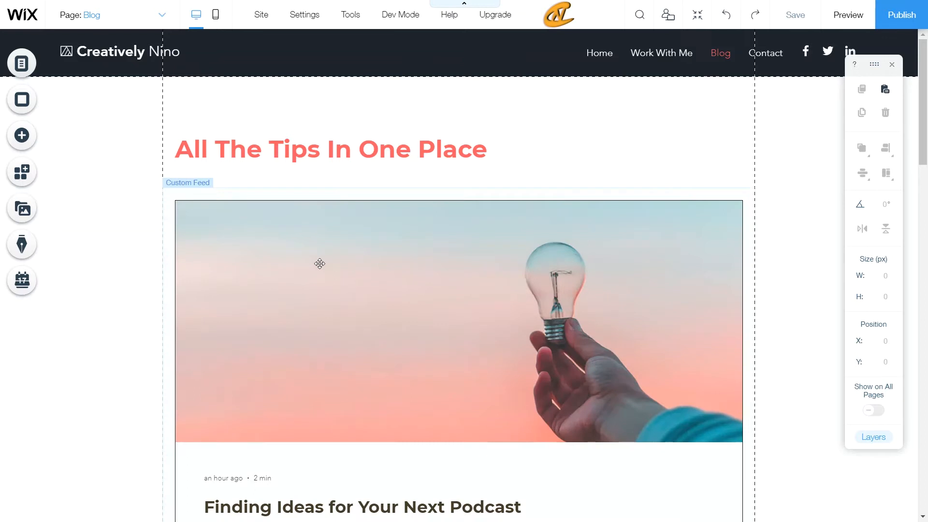
- Open the post manager from the Blog page's custom feed and review the dashboard's main menu, returning to the blog posts
{"action": "left_click", "coordinate": [374, 234]}
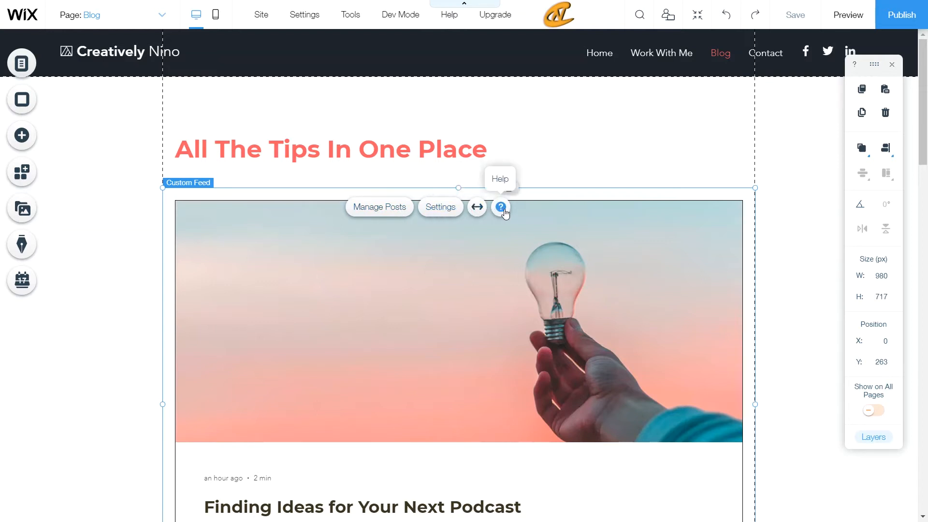
{"action": "left_click", "coordinate": [371, 214]}
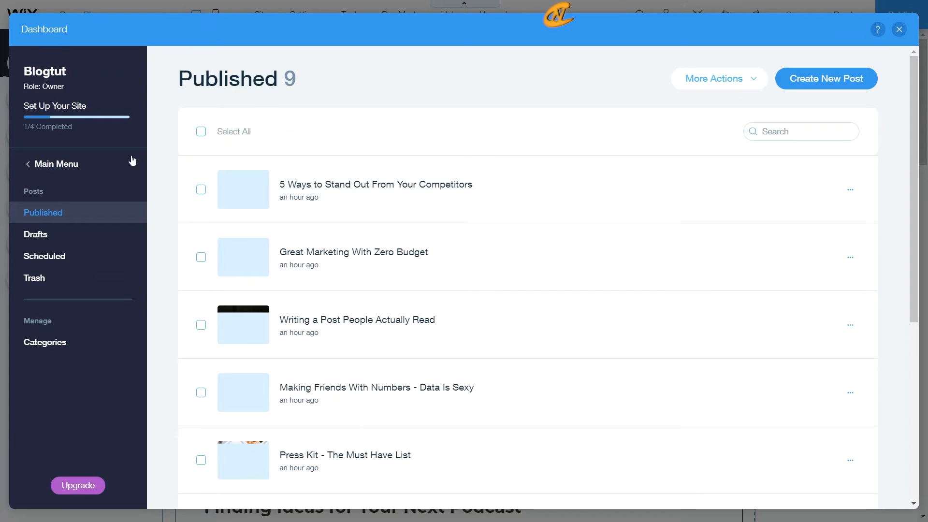
{"action": "left_click", "coordinate": [87, 168]}
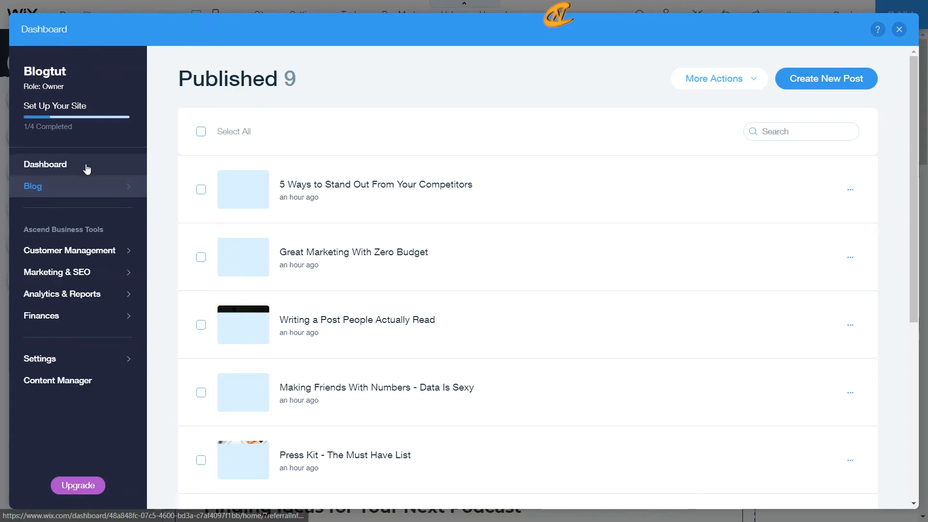
{"action": "mouse_move", "coordinate": [65, 257]}
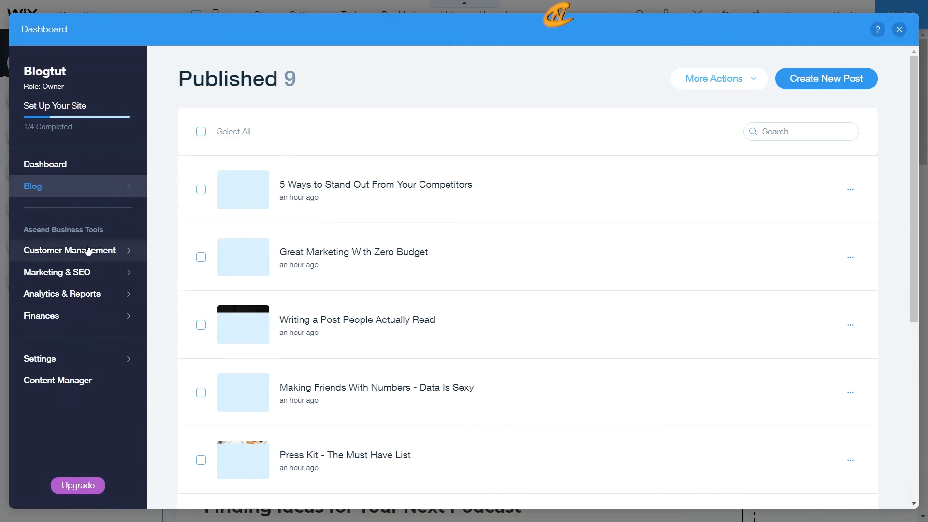
{"action": "mouse_move", "coordinate": [106, 260]}
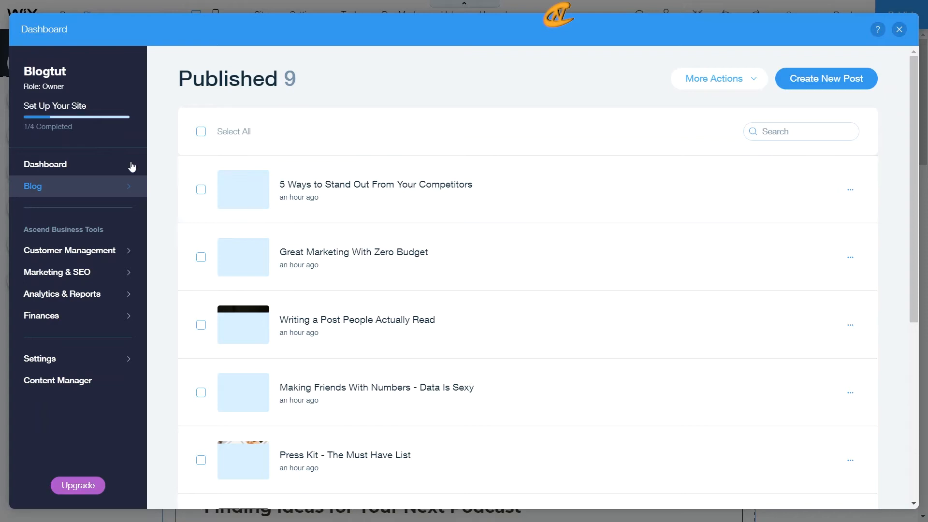
{"action": "left_click", "coordinate": [120, 185]}
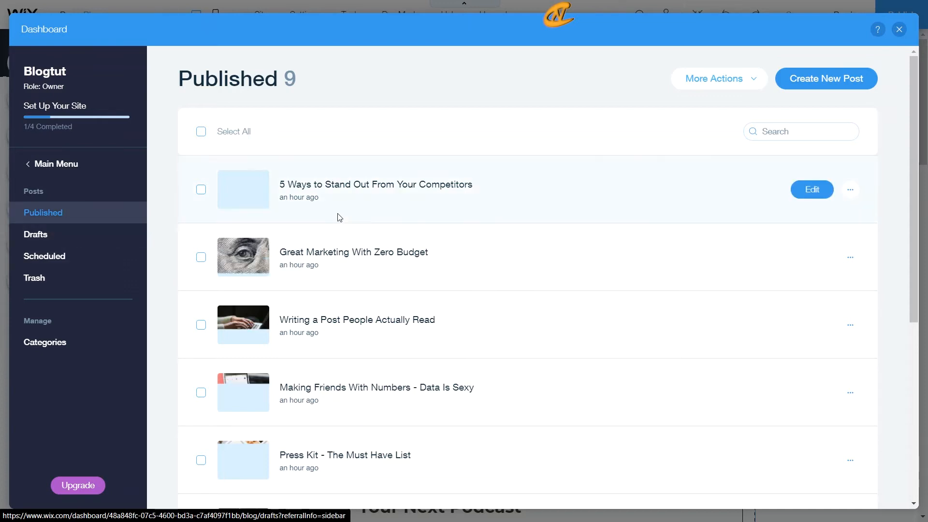
- Examine the list of published posts and the additional blog actions available for it
{"action": "scroll", "coordinate": [337, 218], "scroll_direction": "down", "scroll_amount": 6}
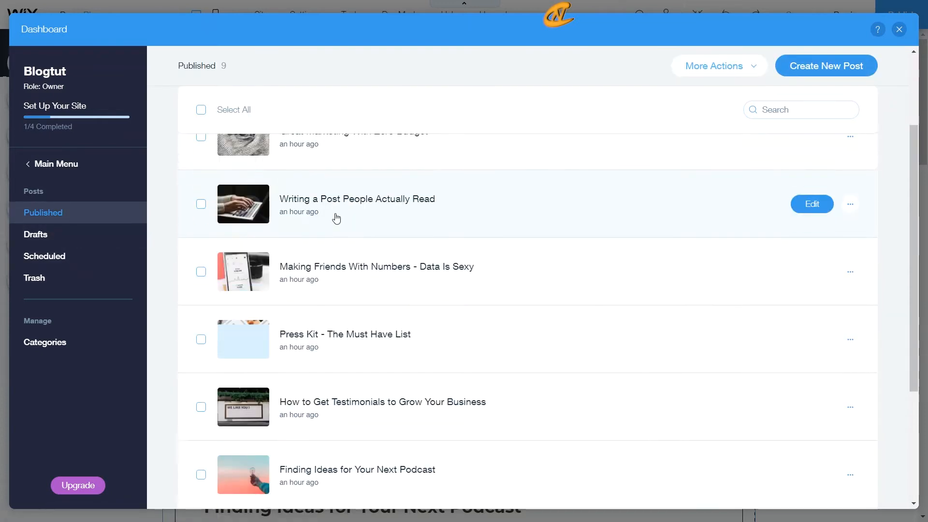
{"action": "scroll", "coordinate": [340, 224], "scroll_direction": "up", "scroll_amount": 3}
{"action": "scroll", "coordinate": [339, 223], "scroll_direction": "up", "scroll_amount": 4}
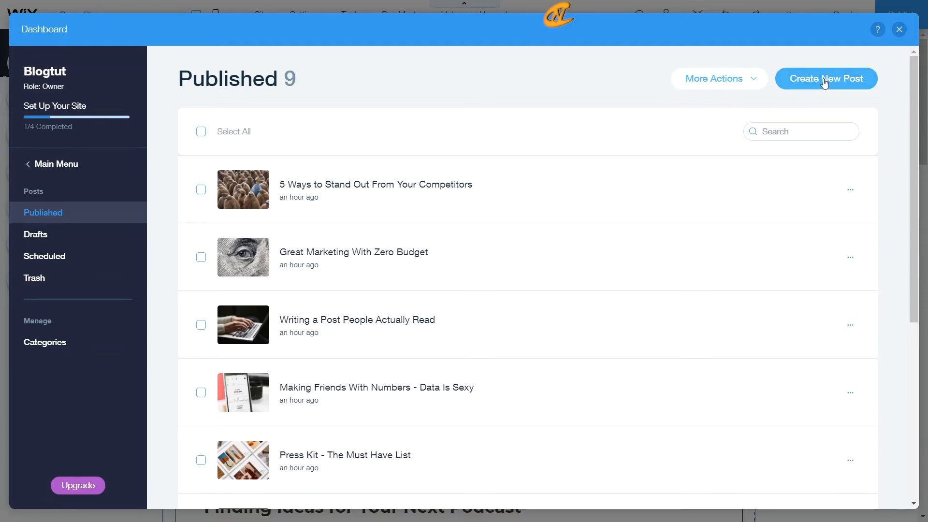
{"action": "left_click", "coordinate": [733, 84]}
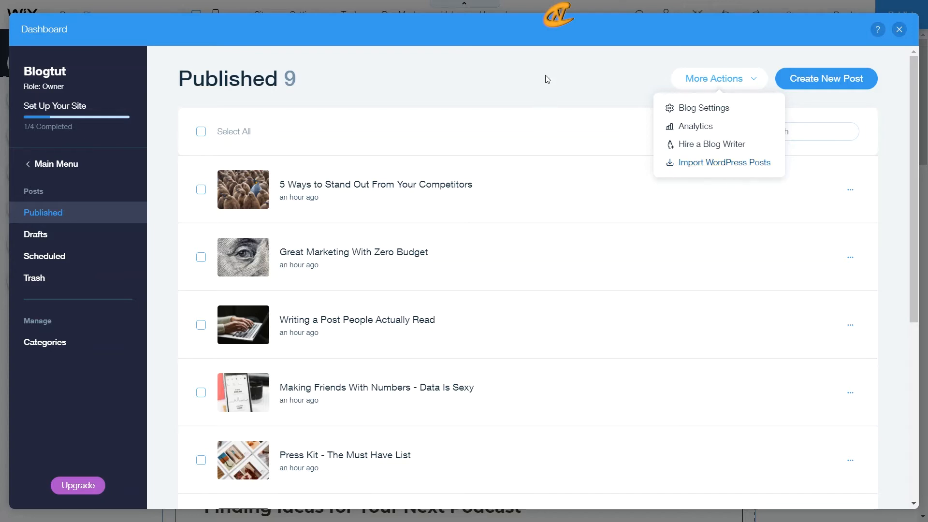
{"action": "left_click", "coordinate": [597, 69]}
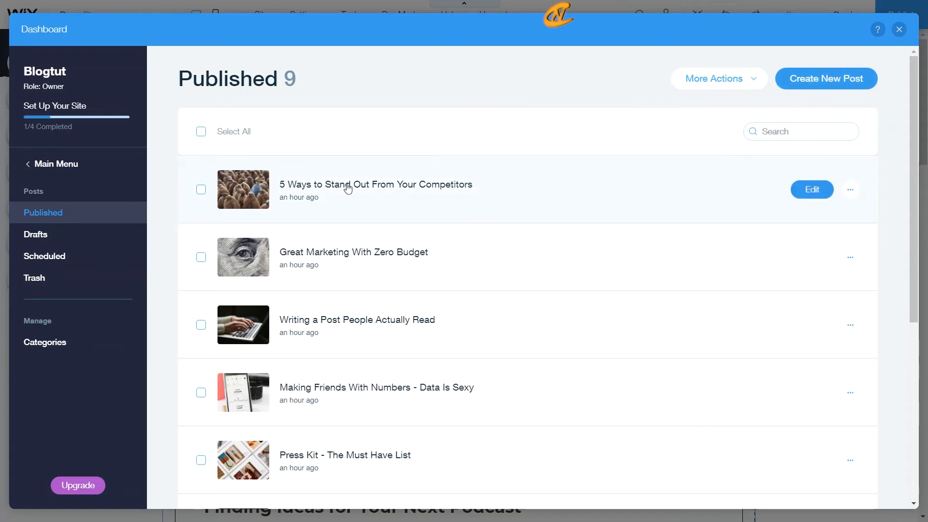
- Check the extra options of the post "5 Ways to Stand Out From Your Competitors" and open that post for editing
{"action": "left_click", "coordinate": [851, 192]}
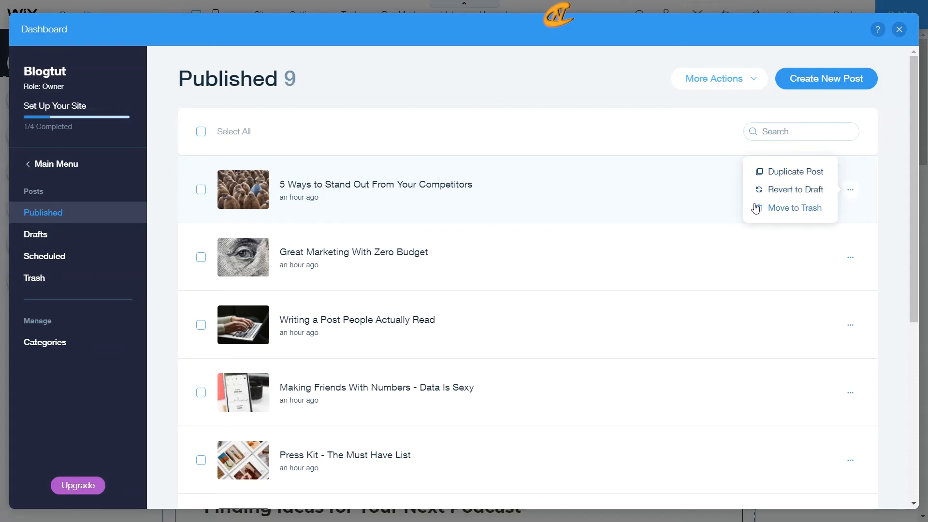
{"action": "left_click", "coordinate": [728, 199]}
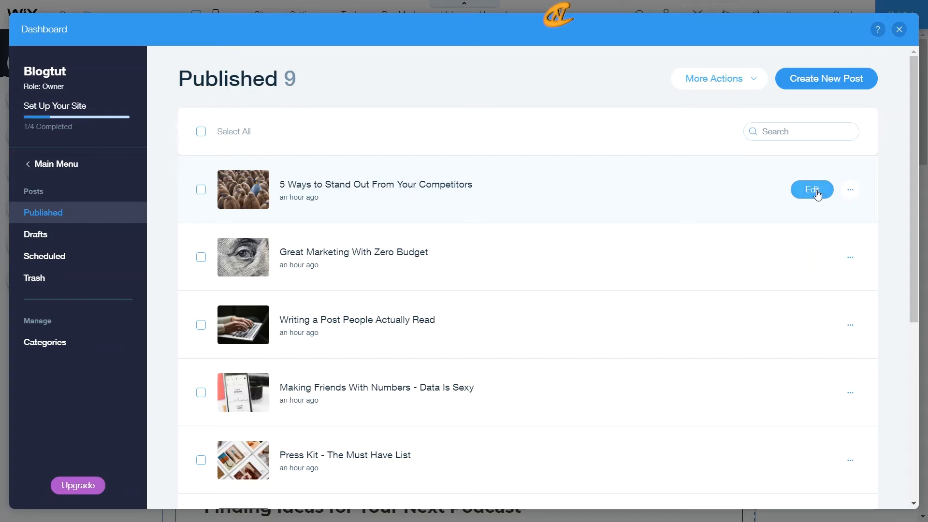
{"action": "left_click", "coordinate": [815, 192]}
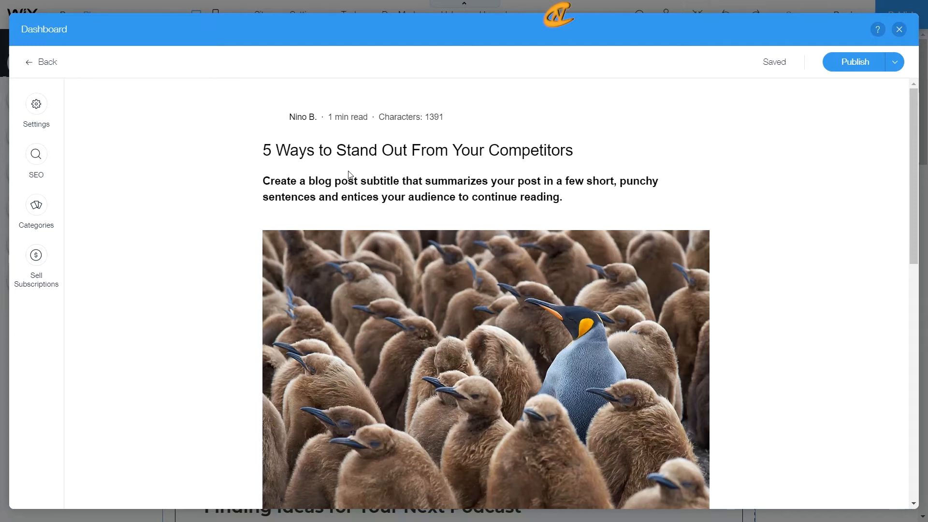
- Examine the post's title, subtitle and body, and the content types that can be inserted beside the subtitle
{"action": "scroll", "coordinate": [349, 175], "scroll_direction": "down", "scroll_amount": 3}
{"action": "scroll", "coordinate": [353, 169], "scroll_direction": "up", "scroll_amount": 3}
{"action": "left_click", "coordinate": [361, 152]}
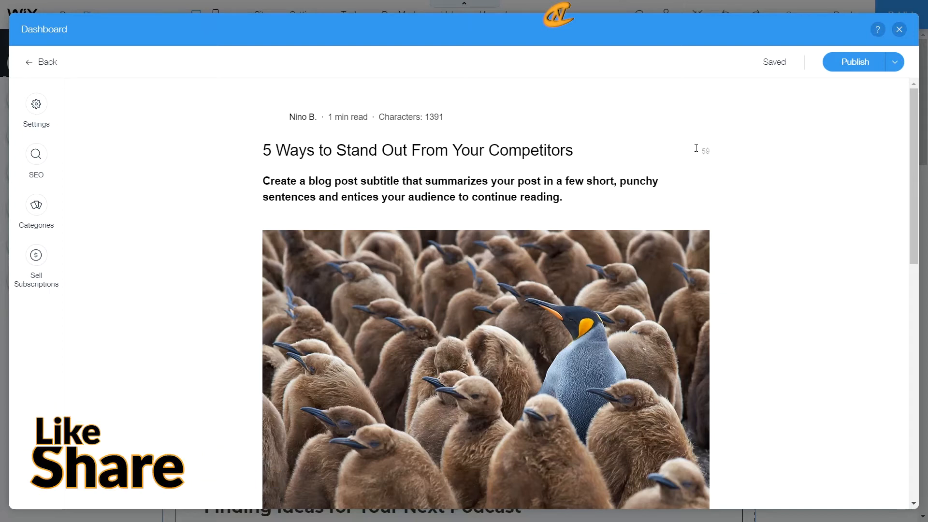
{"action": "left_click", "coordinate": [358, 151]}
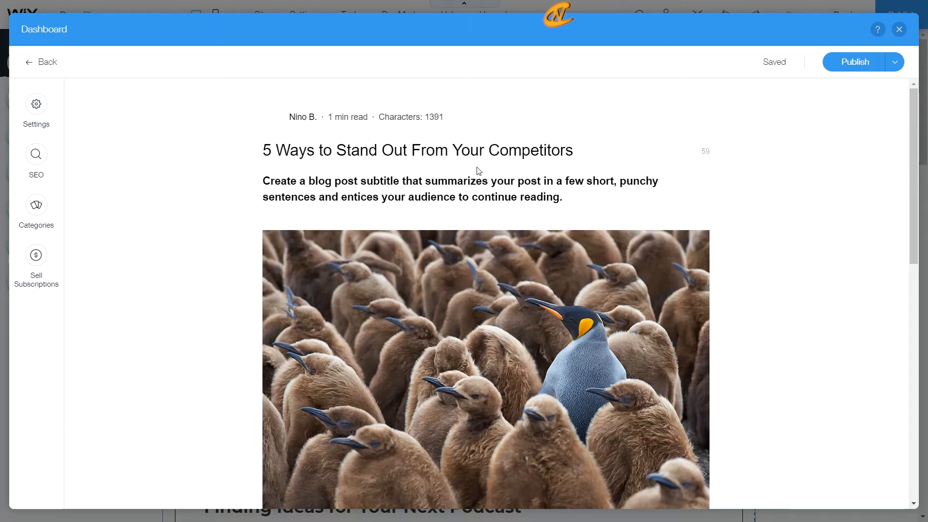
{"action": "left_click", "coordinate": [360, 197]}
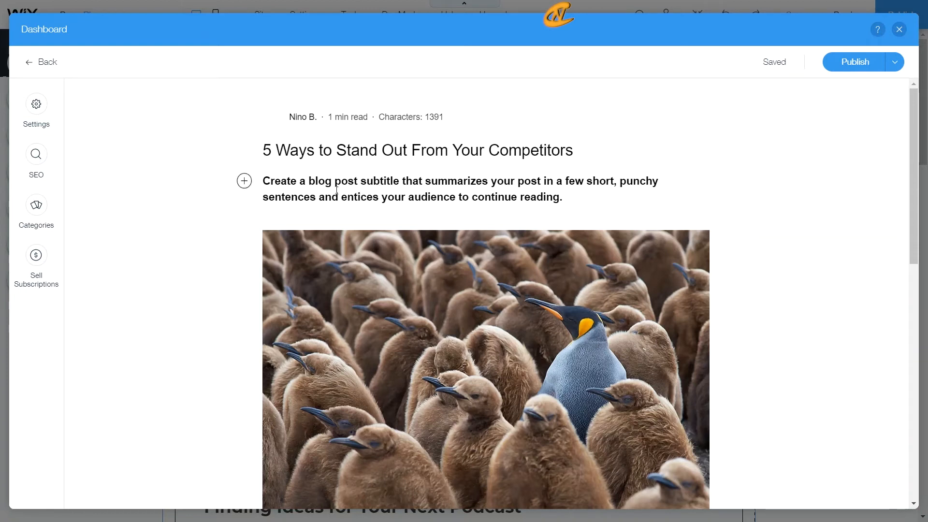
{"action": "left_click", "coordinate": [245, 181]}
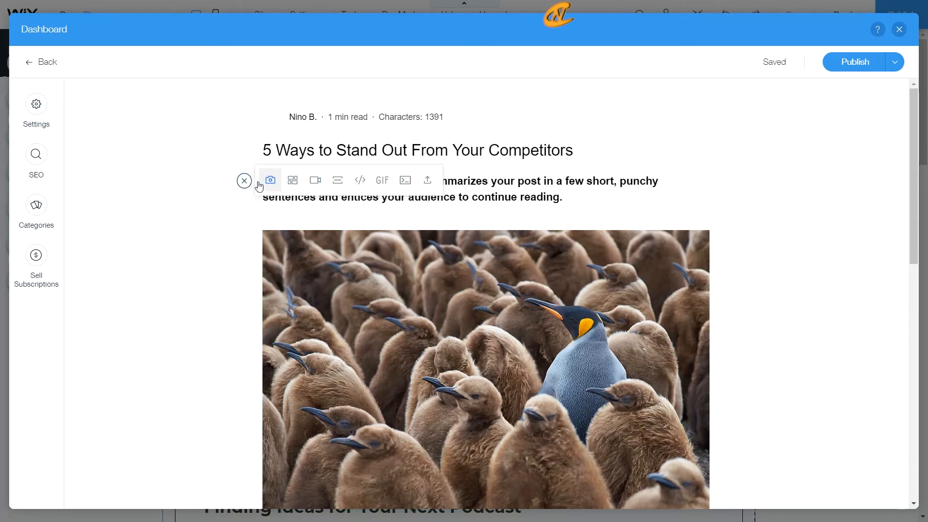
{"action": "left_click", "coordinate": [244, 181]}
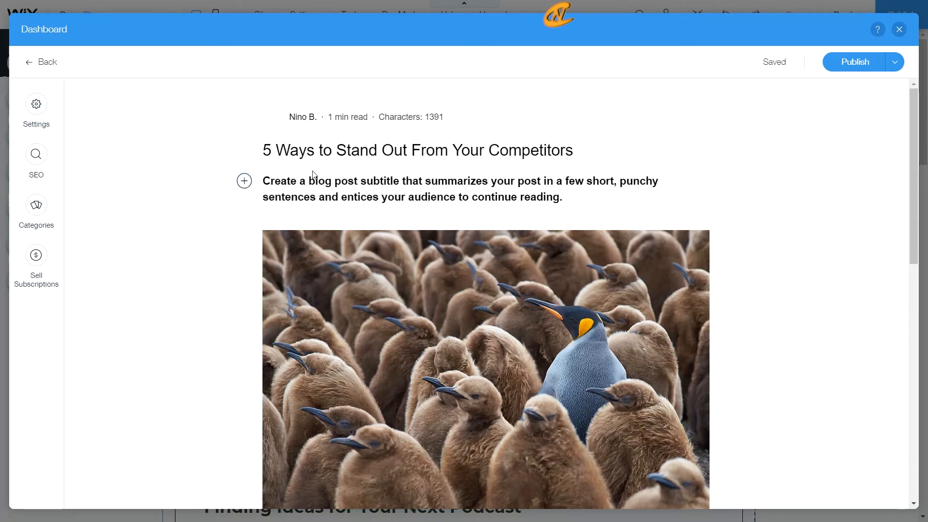
- Apply a larger heading style to the post's subtitle beginning "Create a blog post subtitle"
{"action": "left_click_drag", "start_coordinate": [263, 181], "coordinate": [541, 186]}
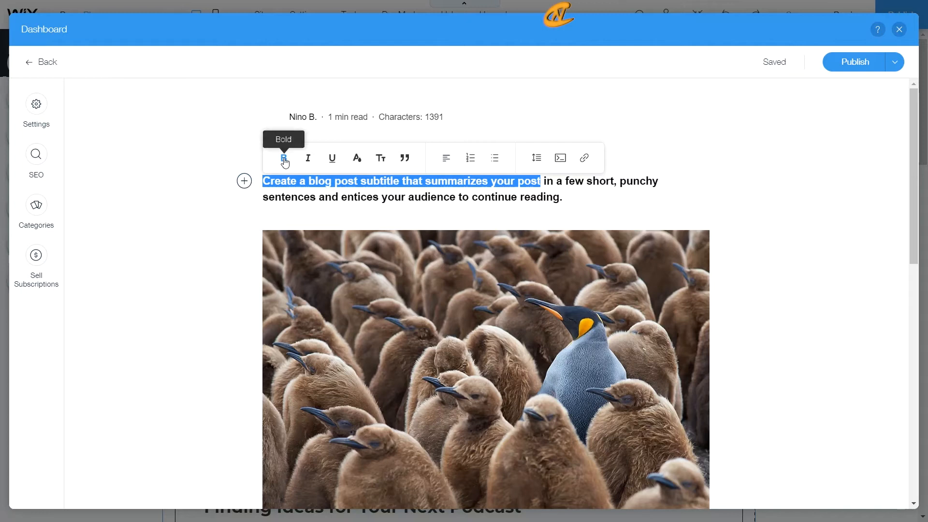
{"action": "left_click", "coordinate": [380, 158]}
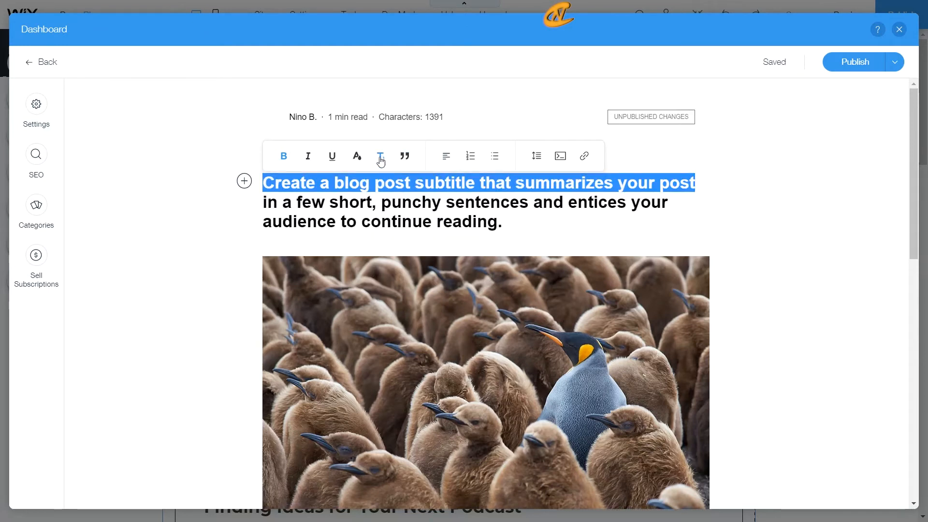
- Return the subtitle to its regular paragraph style, and try block quote formatting on it before removing the quote again
{"action": "left_click", "coordinate": [383, 160]}
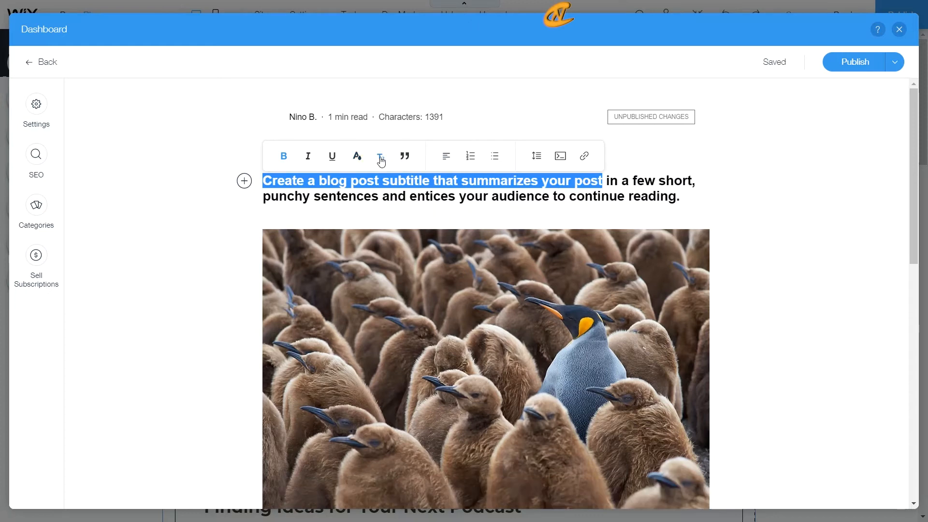
{"action": "left_click", "coordinate": [384, 159]}
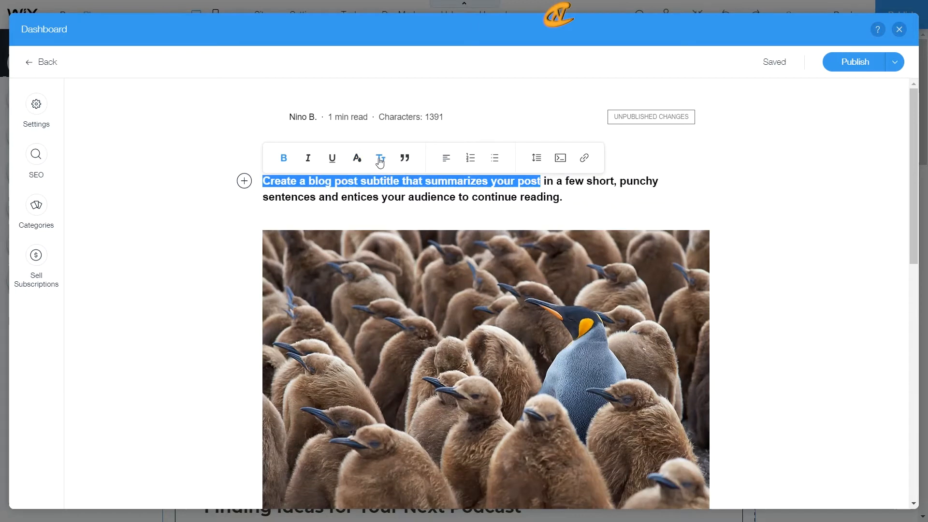
{"action": "left_click", "coordinate": [404, 158]}
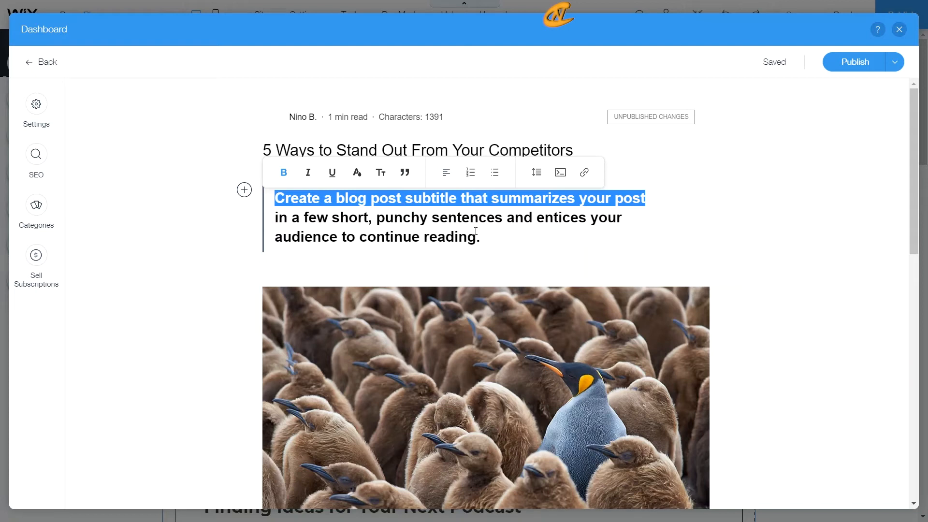
{"action": "left_click", "coordinate": [404, 173]}
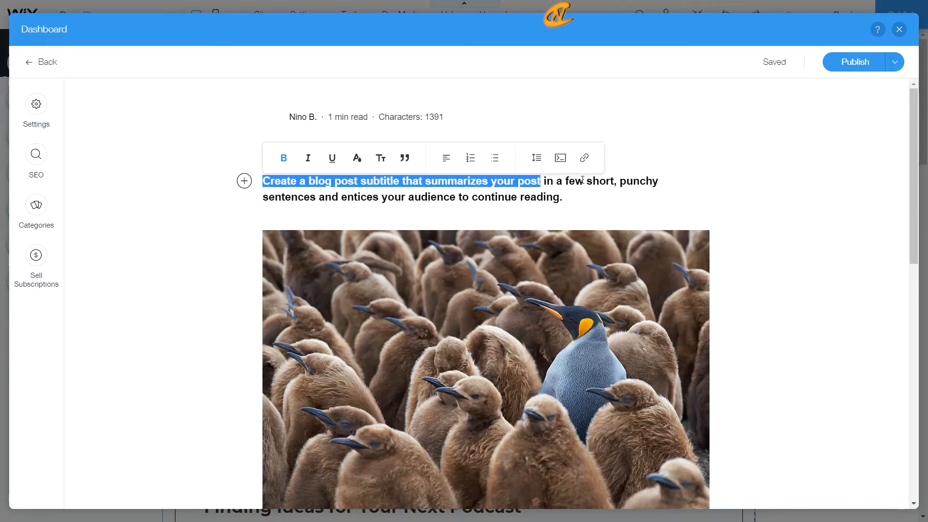
- Check the link options for the selected subtitle text, including the nofollow setting, and leave them without adding a link
{"action": "left_click", "coordinate": [588, 159]}
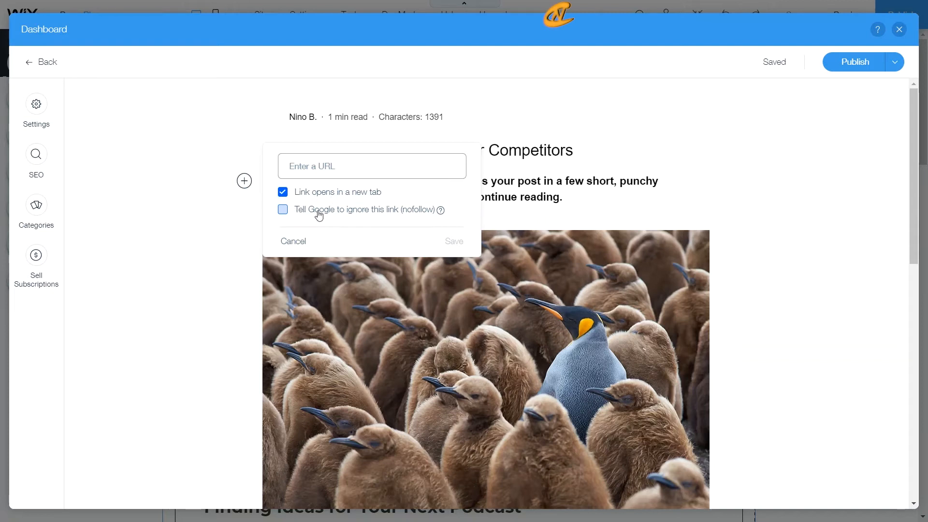
{"action": "mouse_move", "coordinate": [440, 212]}
{"action": "left_click", "coordinate": [293, 241]}
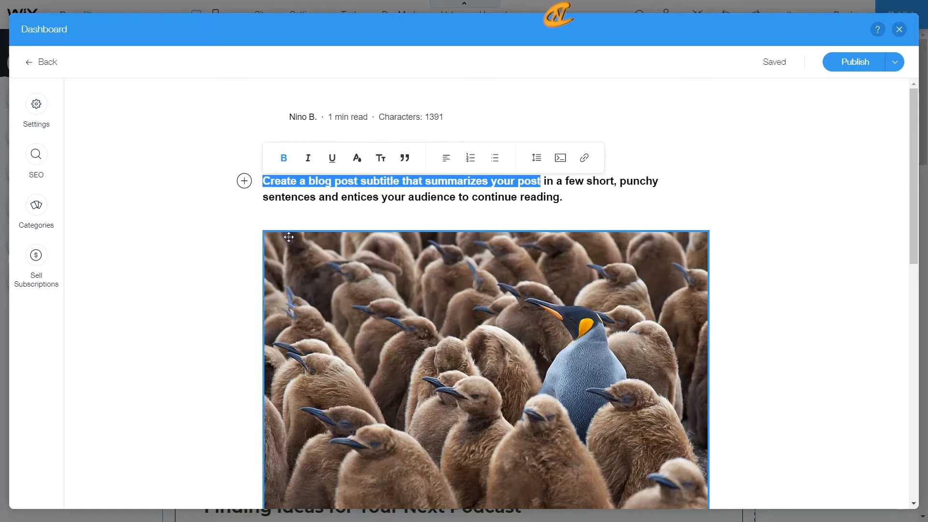
{"action": "left_click", "coordinate": [354, 184]}
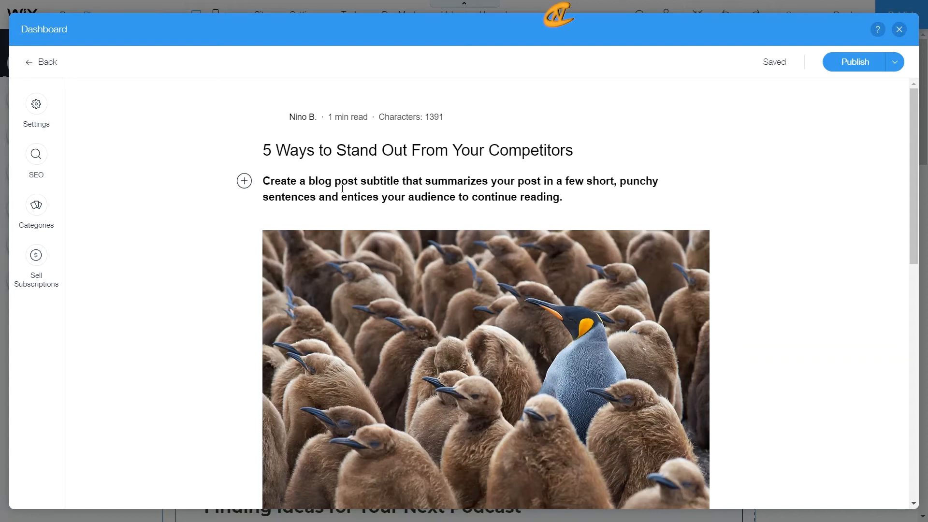
- Enlarge the penguin image below the subtitle to the widest size so it extends beyond the text column
{"action": "left_click", "coordinate": [347, 279]}
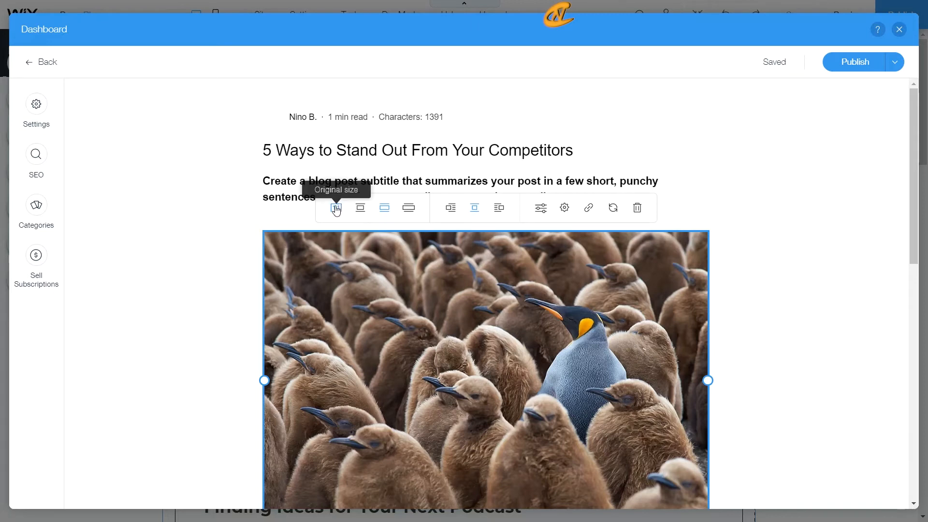
{"action": "scroll", "coordinate": [406, 257], "scroll_direction": "down", "scroll_amount": 1}
{"action": "scroll", "coordinate": [406, 257], "scroll_direction": "down", "scroll_amount": 1}
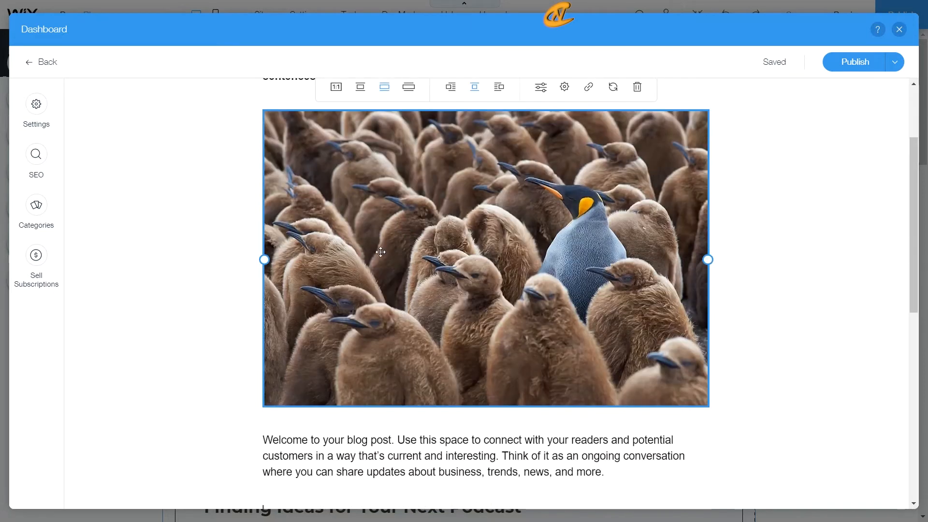
{"action": "scroll", "coordinate": [404, 294], "scroll_direction": "up", "scroll_amount": 1}
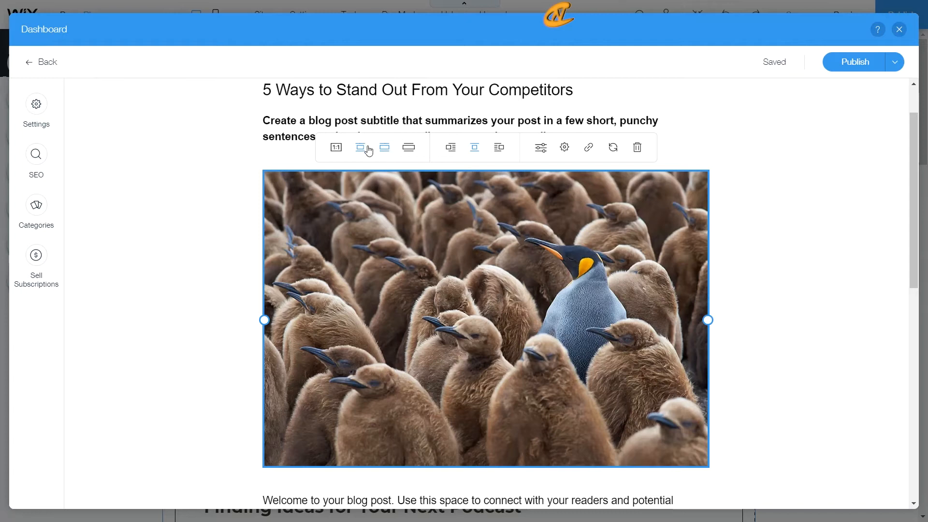
{"action": "left_click", "coordinate": [404, 153]}
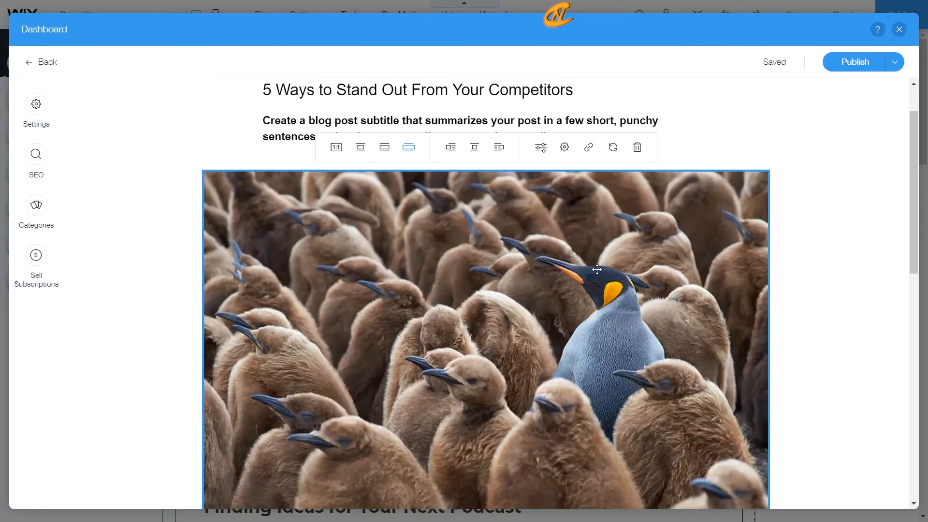
{"action": "scroll", "coordinate": [596, 270], "scroll_direction": "down", "scroll_amount": 3}
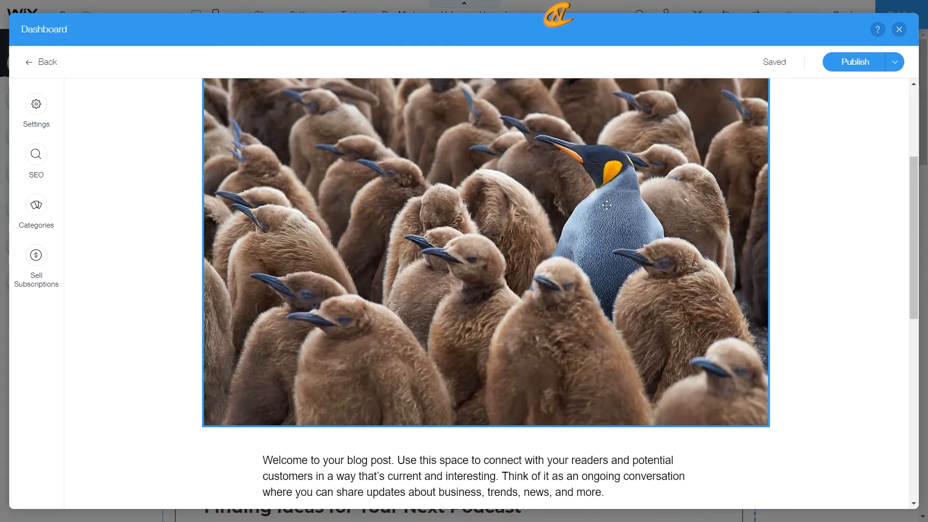
{"action": "scroll", "coordinate": [508, 242], "scroll_direction": "up", "scroll_amount": 2}
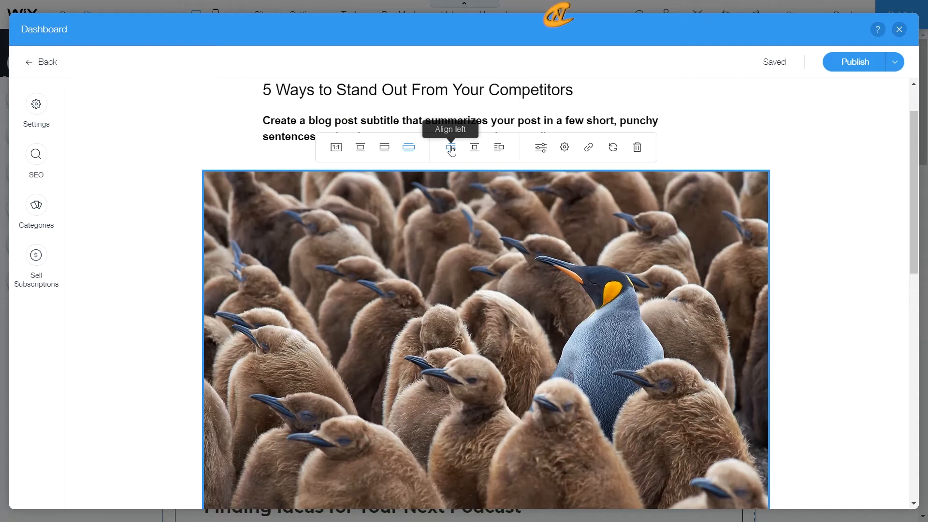
- Review the penguin image's Photo Studio tools, Image Settings and link options without changing anything
{"action": "left_click", "coordinate": [545, 152]}
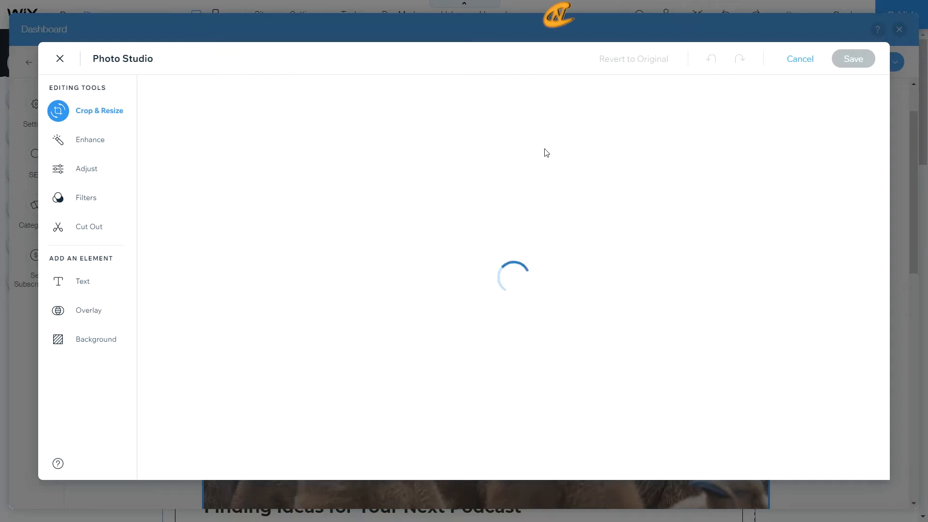
{"action": "left_click", "coordinate": [797, 63]}
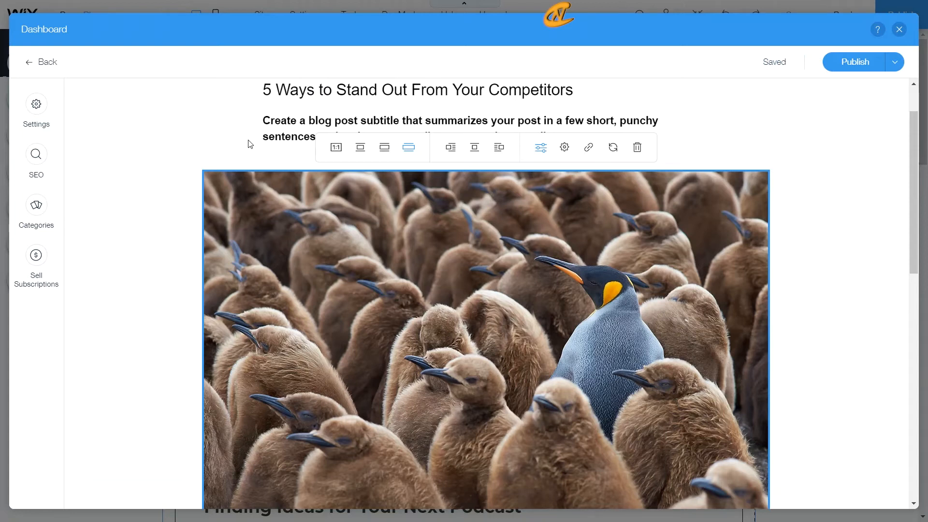
{"action": "left_click", "coordinate": [563, 153]}
{"action": "left_click", "coordinate": [564, 147]}
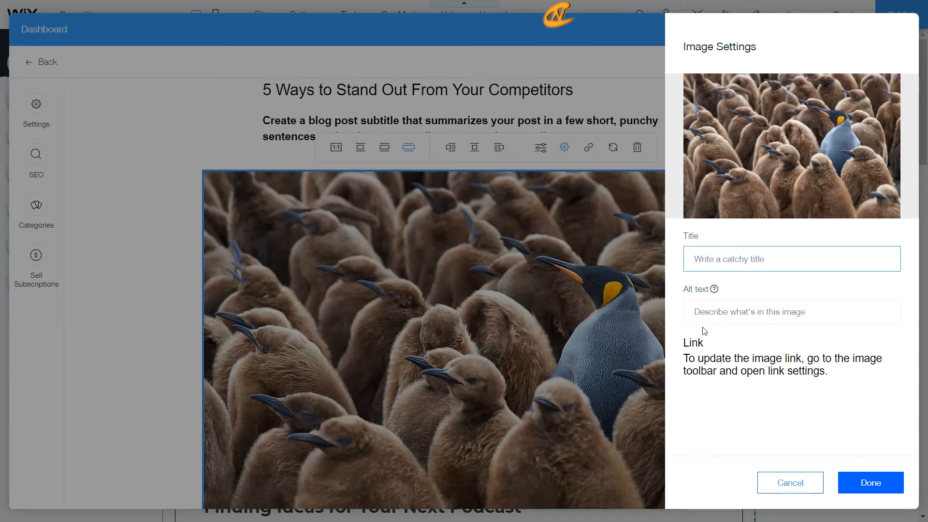
{"action": "left_click", "coordinate": [788, 482]}
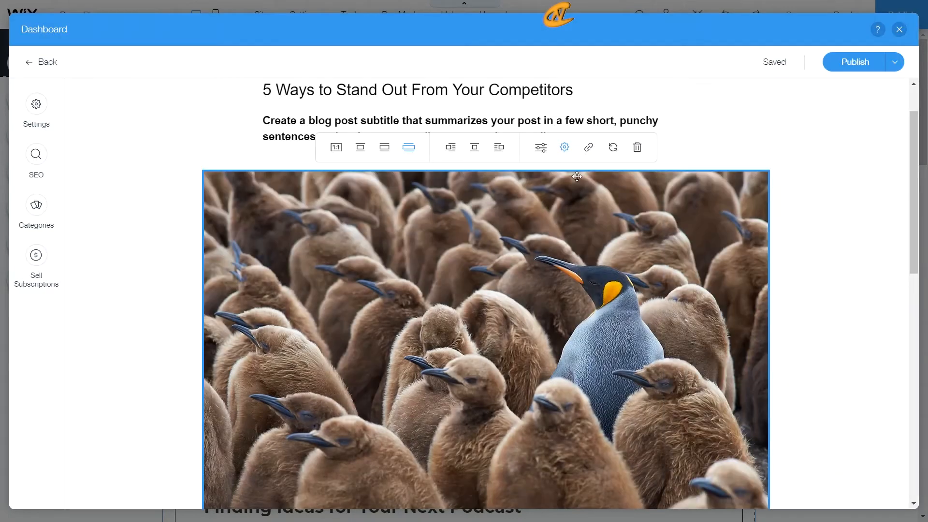
{"action": "left_click", "coordinate": [586, 147]}
{"action": "left_click", "coordinate": [346, 233]}
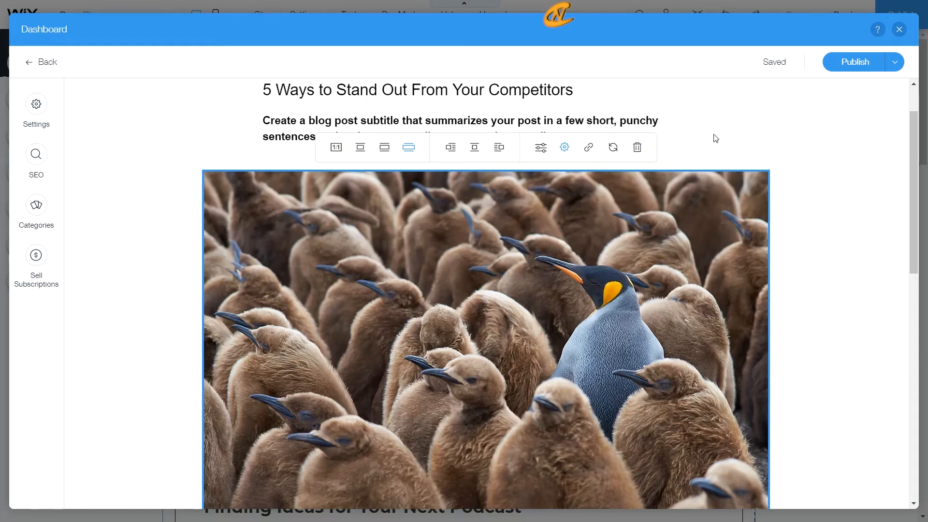
- Examine the rest of the post's body, down to the closing hashtags #bloggingtips and #WixBlog
{"action": "scroll", "coordinate": [245, 155], "scroll_direction": "down", "scroll_amount": 12}
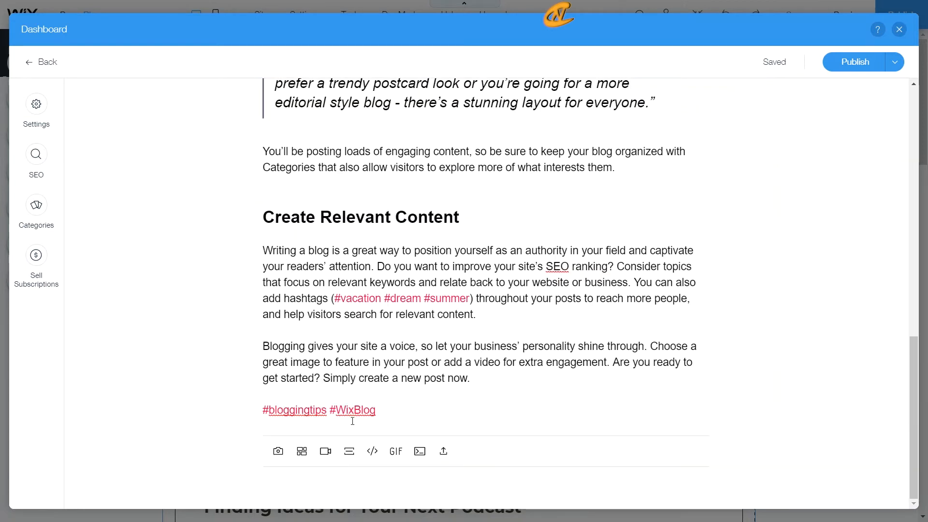
{"action": "left_click", "coordinate": [305, 409]}
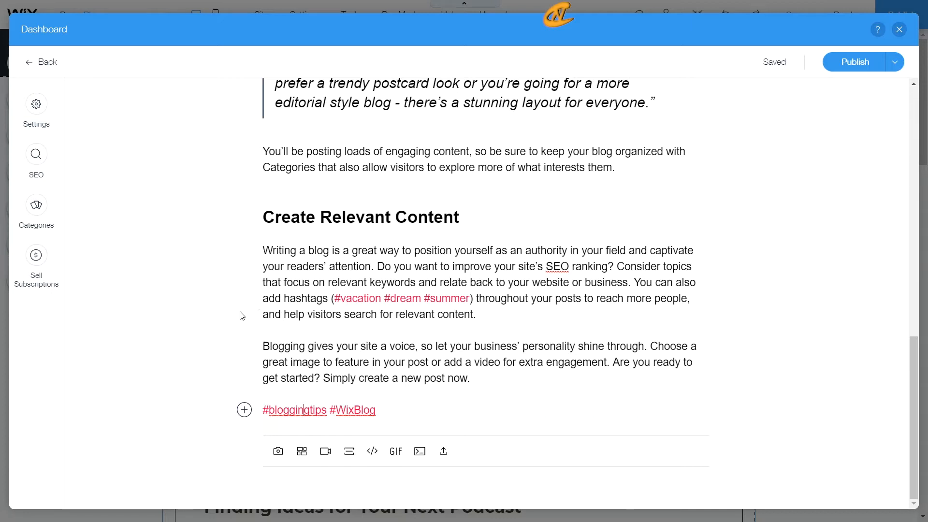
{"action": "scroll", "coordinate": [359, 308], "scroll_direction": "up", "scroll_amount": 6}
{"action": "scroll", "coordinate": [361, 308], "scroll_direction": "down", "scroll_amount": 6}
{"action": "scroll", "coordinate": [417, 437], "scroll_direction": "up", "scroll_amount": 6}
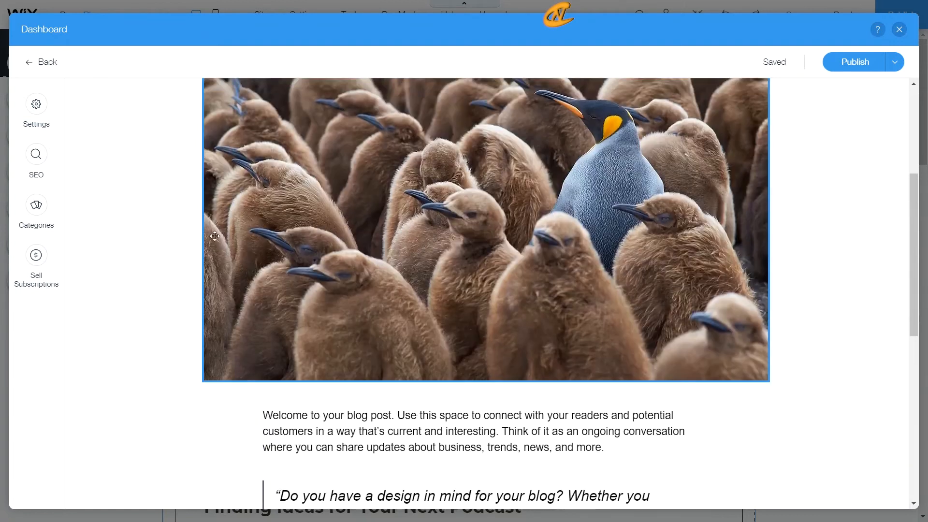
{"action": "scroll", "coordinate": [118, 140], "scroll_direction": "up", "scroll_amount": 1}
{"action": "scroll", "coordinate": [118, 140], "scroll_direction": "up", "scroll_amount": 3}
- In the post settings, fill the excerpt with a copy of the body paragraph beginning "Welcome to your blog post"
{"action": "left_click", "coordinate": [36, 107]}
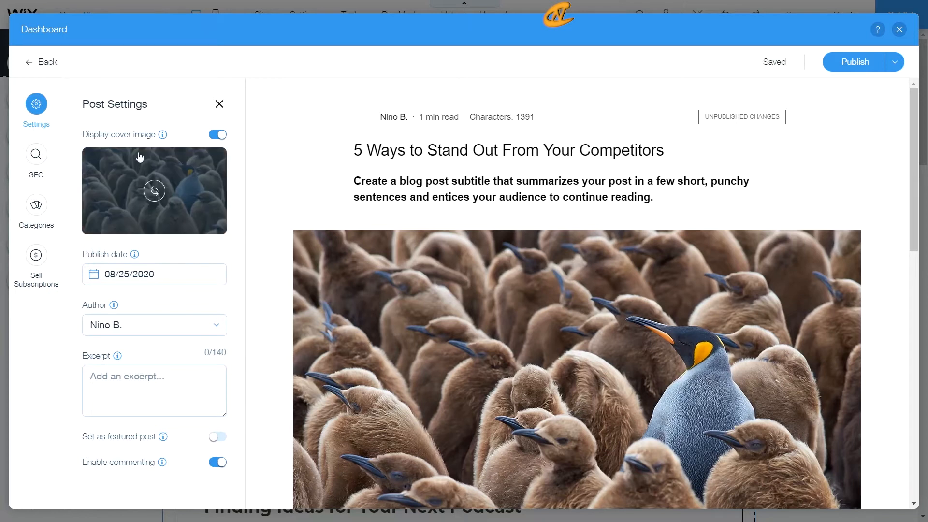
{"action": "scroll", "coordinate": [139, 157], "scroll_direction": "down", "scroll_amount": 2}
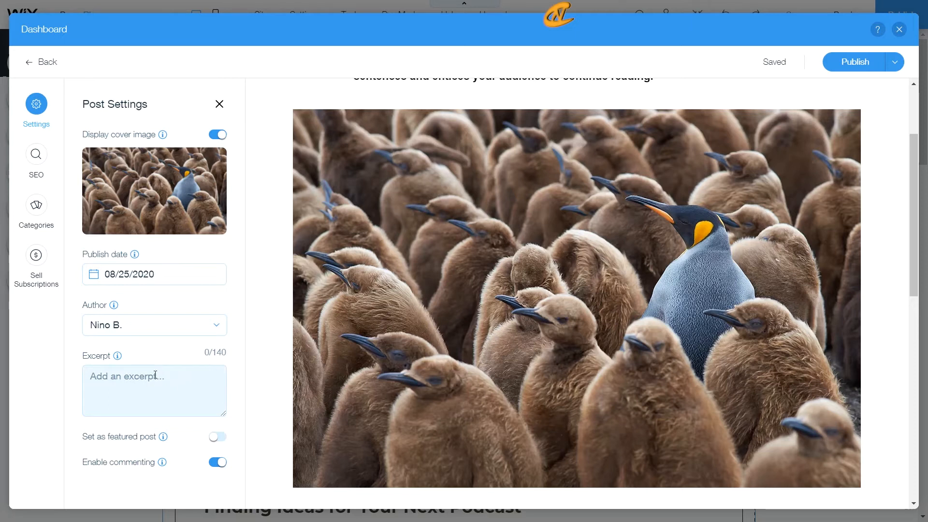
{"action": "scroll", "coordinate": [512, 304], "scroll_direction": "down", "scroll_amount": 5}
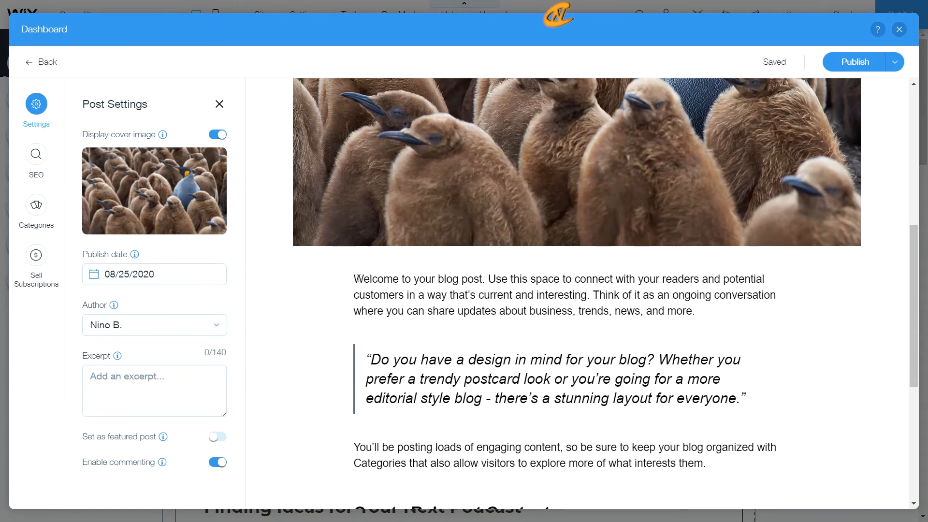
{"action": "left_click_drag", "start_coordinate": [357, 279], "coordinate": [674, 288]}
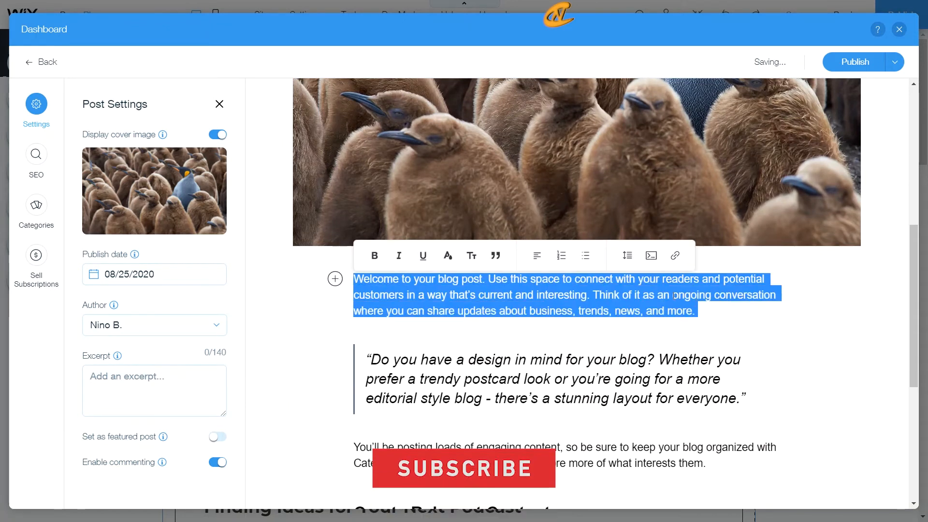
{"action": "key", "text": "ctrl+c"}
{"action": "left_click", "coordinate": [113, 378]}
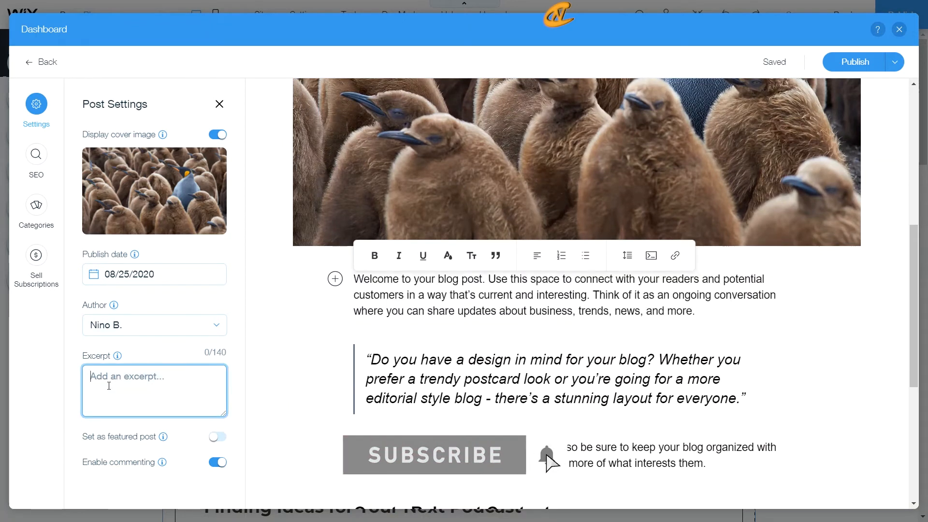
{"action": "key", "text": "ctrl+v"}
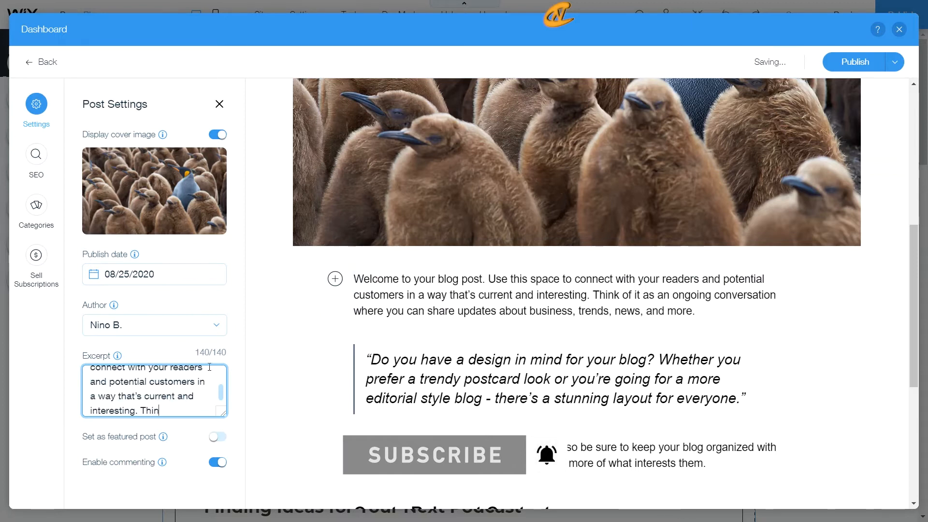
{"action": "left_click", "coordinate": [237, 355]}
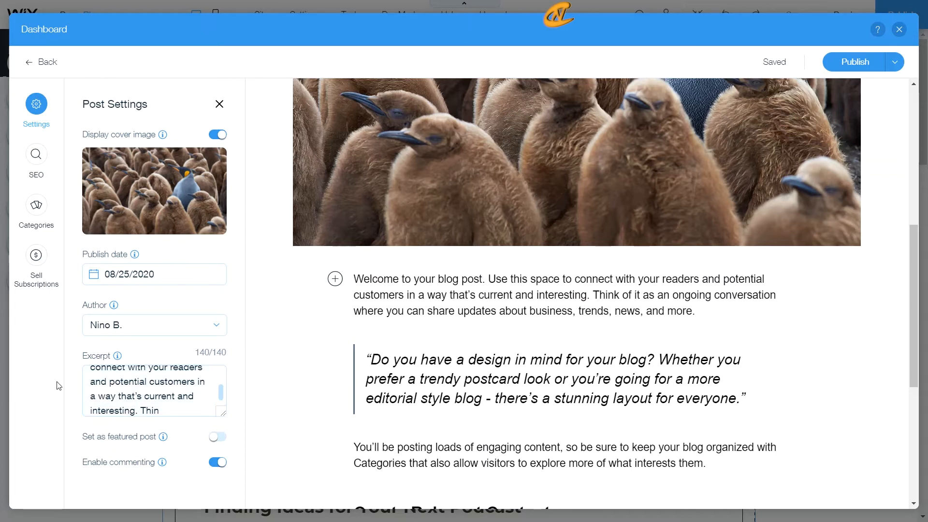
- Check the excerpt's explanation and the post body, and switch the cover image display off and back on
{"action": "mouse_move", "coordinate": [117, 358]}
{"action": "left_click", "coordinate": [446, 232]}
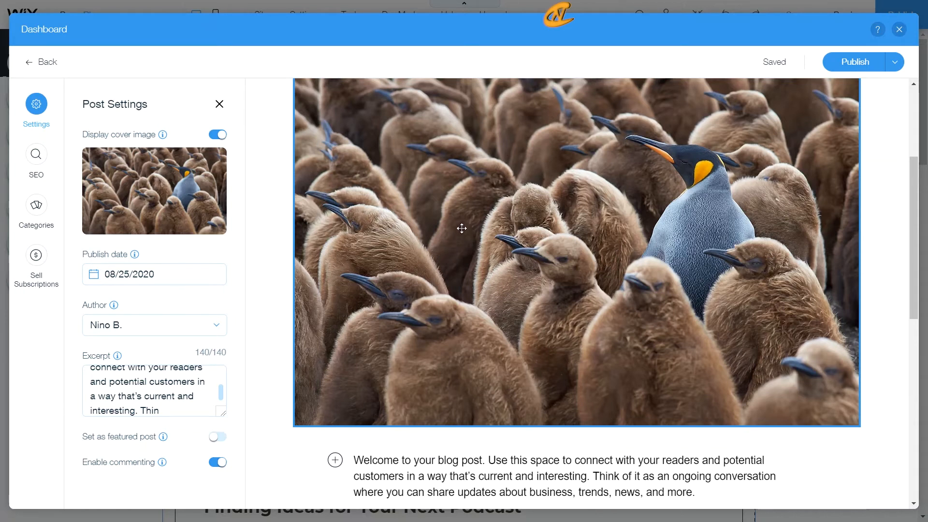
{"action": "scroll", "coordinate": [461, 228], "scroll_direction": "down", "scroll_amount": 6}
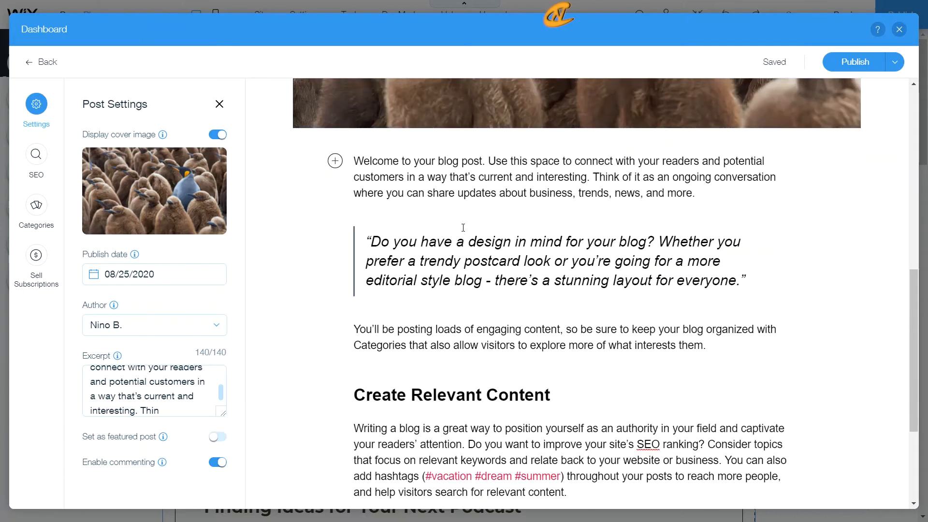
{"action": "scroll", "coordinate": [463, 227], "scroll_direction": "up", "scroll_amount": 7}
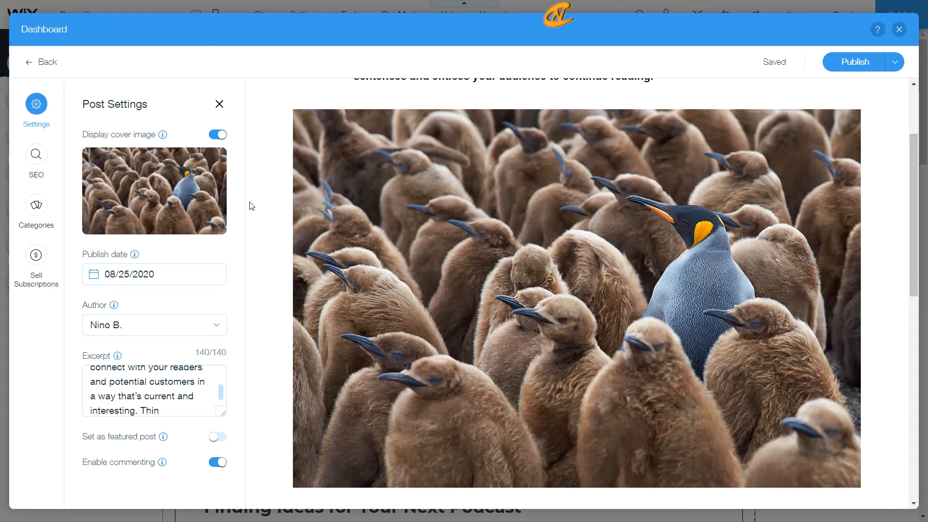
{"action": "left_click", "coordinate": [215, 135]}
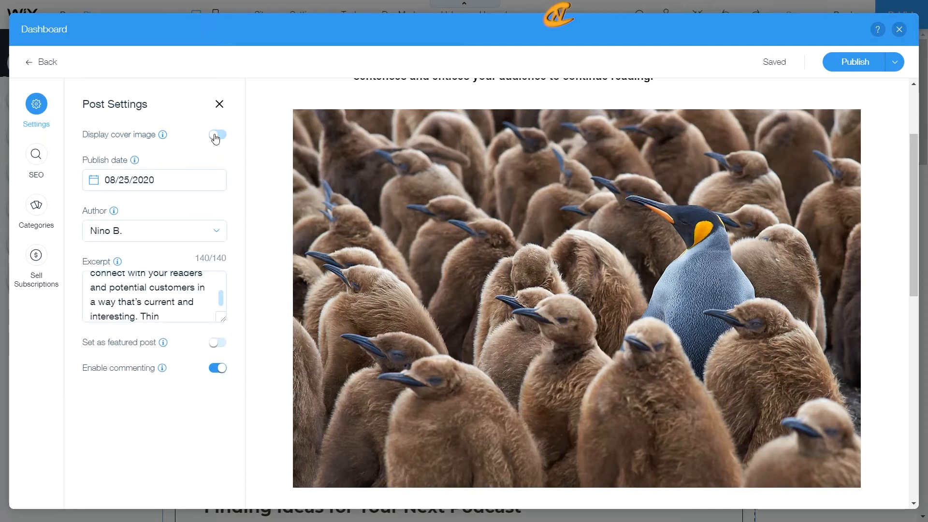
{"action": "left_click", "coordinate": [215, 138]}
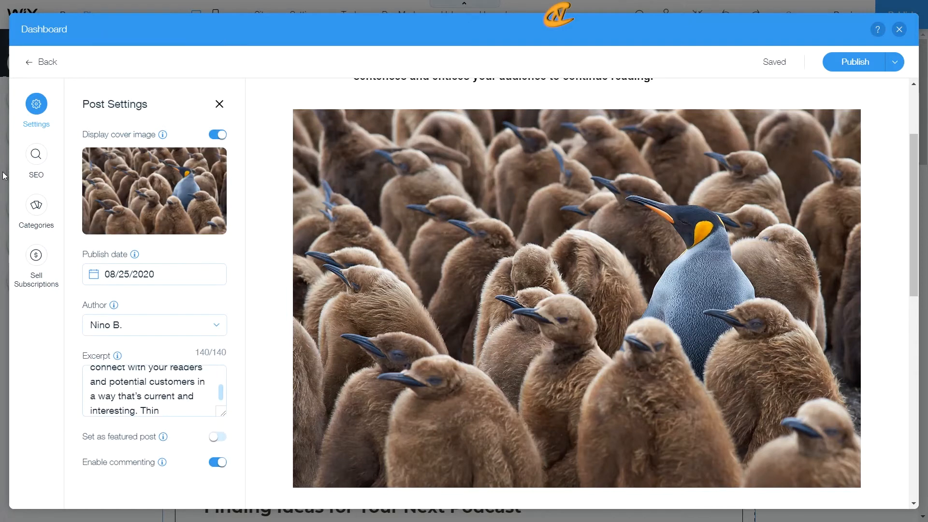
- In the post's SEO settings, delete the word "to" from the search engine title and reinsert it after "5 Ways"
{"action": "left_click", "coordinate": [37, 154]}
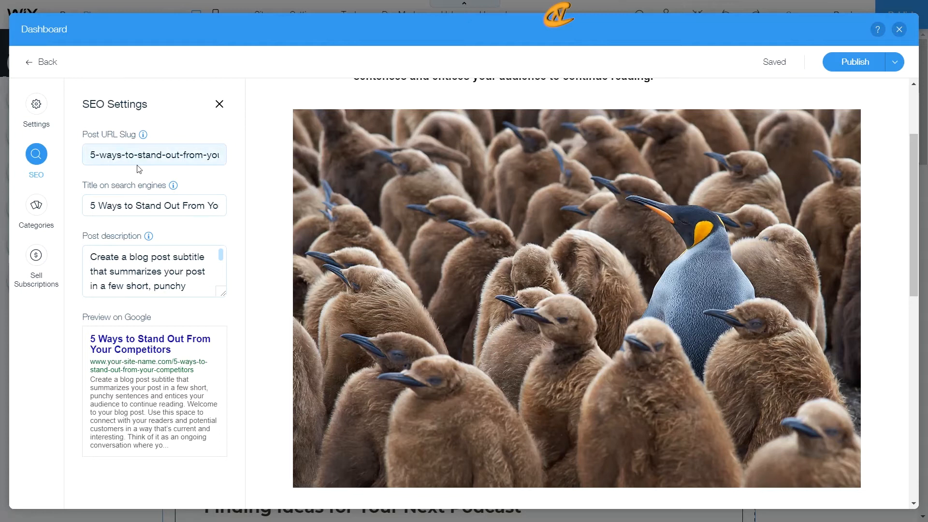
{"action": "left_click", "coordinate": [131, 203]}
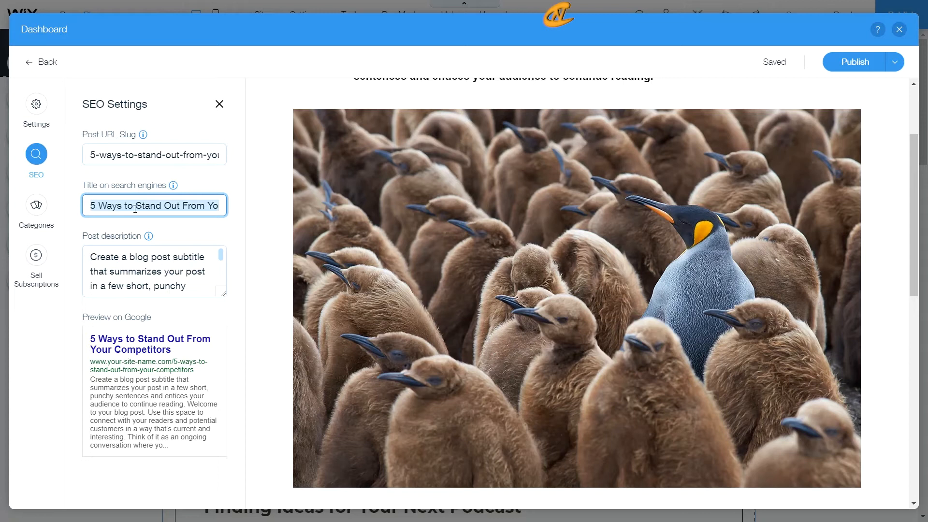
{"action": "left_click", "coordinate": [135, 209]}
{"action": "key", "text": "BackSpace"}
{"action": "key", "text": "BackSpace"}
{"action": "key", "text": "BackSpace"}
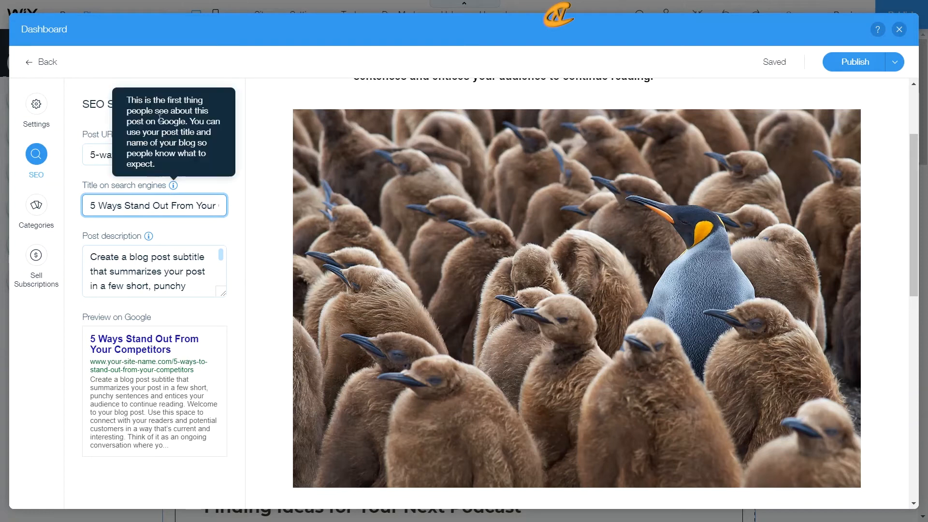
{"action": "left_click", "coordinate": [73, 138]}
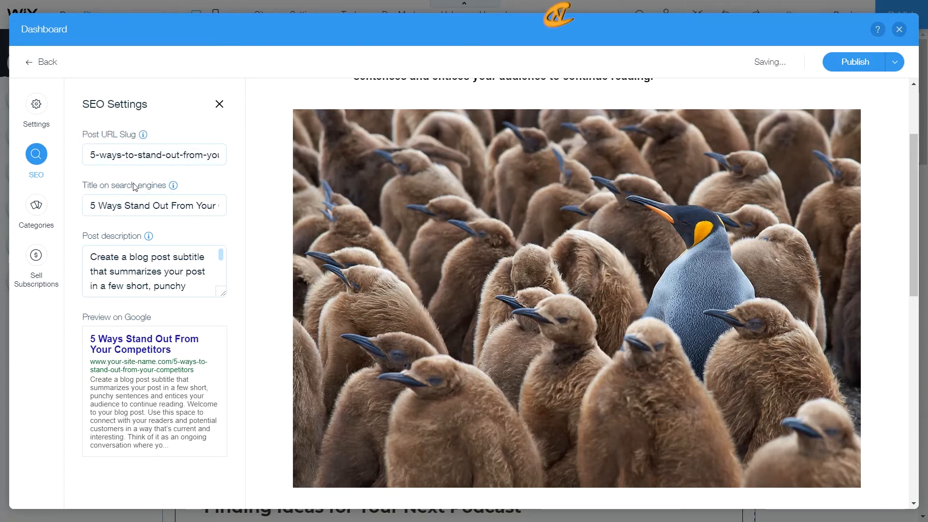
{"action": "left_click", "coordinate": [123, 211]}
{"action": "left_click", "coordinate": [121, 206]}
{"action": "type", "text": "to"}
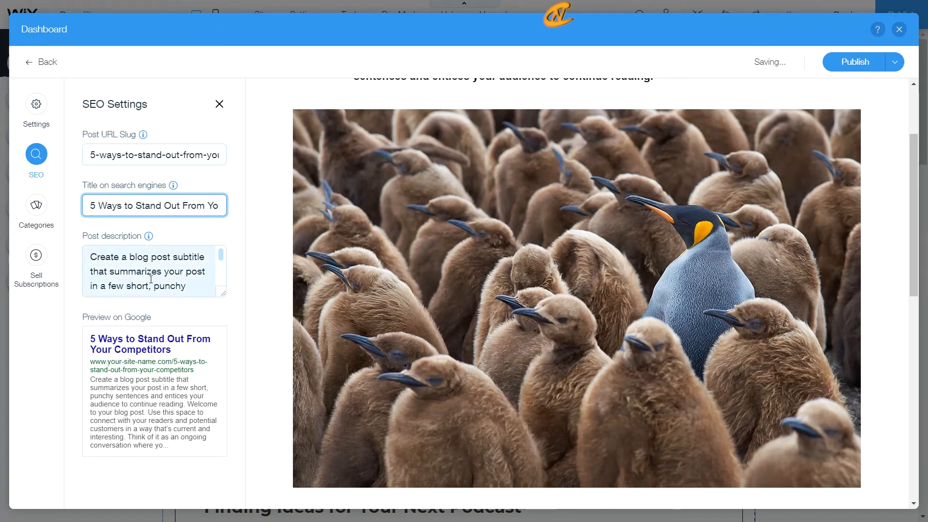
- Read through the SEO post description and the post's cover image area, leaving the SEO settings closed
{"action": "scroll", "coordinate": [161, 272], "scroll_direction": "down", "scroll_amount": 1}
{"action": "scroll", "coordinate": [161, 272], "scroll_direction": "down", "scroll_amount": 3}
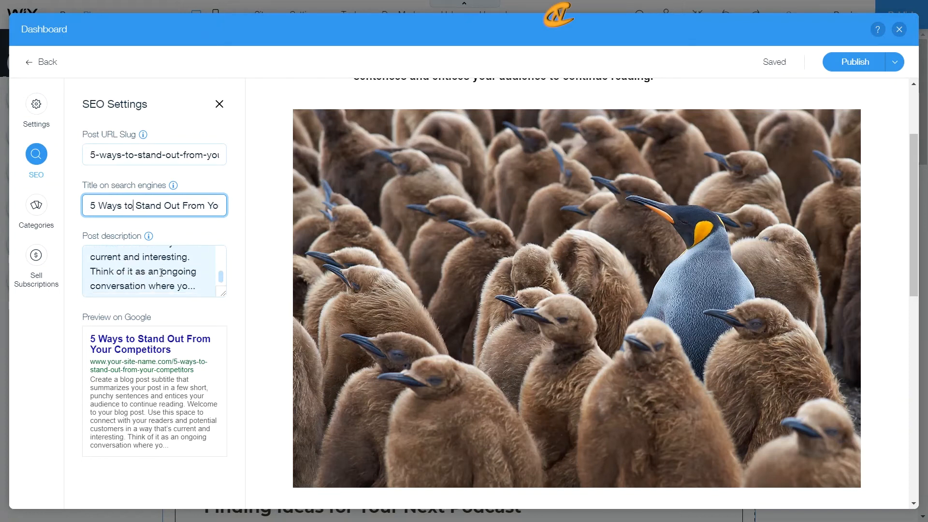
{"action": "left_click", "coordinate": [160, 272]}
{"action": "scroll", "coordinate": [185, 275], "scroll_direction": "up", "scroll_amount": 4}
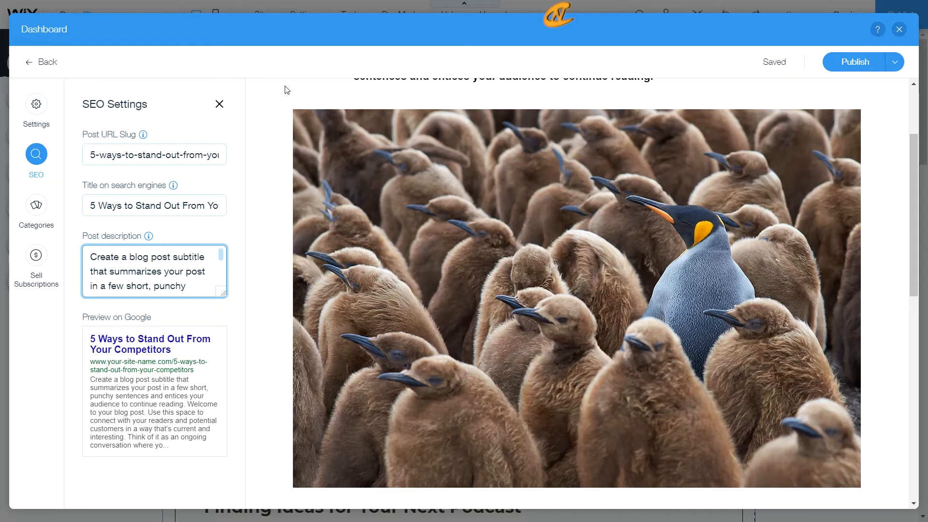
{"action": "scroll", "coordinate": [152, 328], "scroll_direction": "down", "scroll_amount": 4}
{"action": "scroll", "coordinate": [145, 334], "scroll_direction": "up", "scroll_amount": 3}
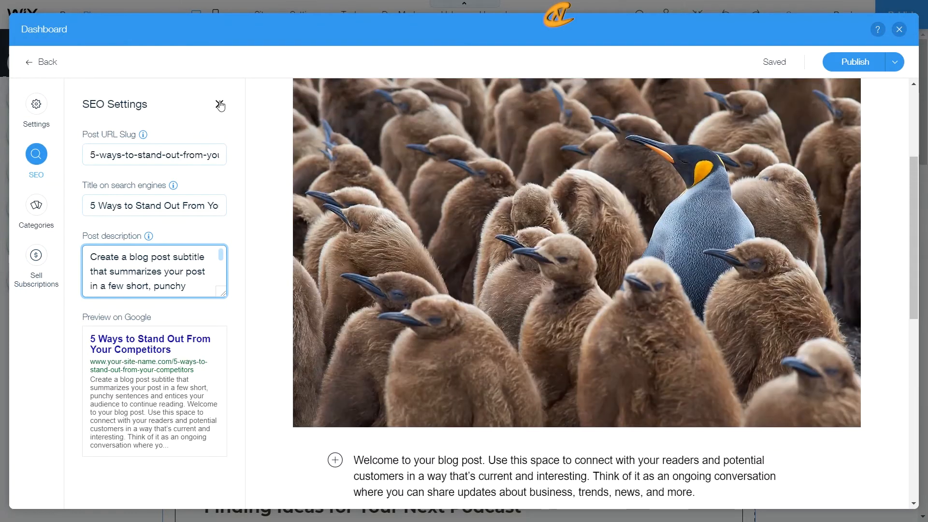
{"action": "left_click", "coordinate": [220, 105]}
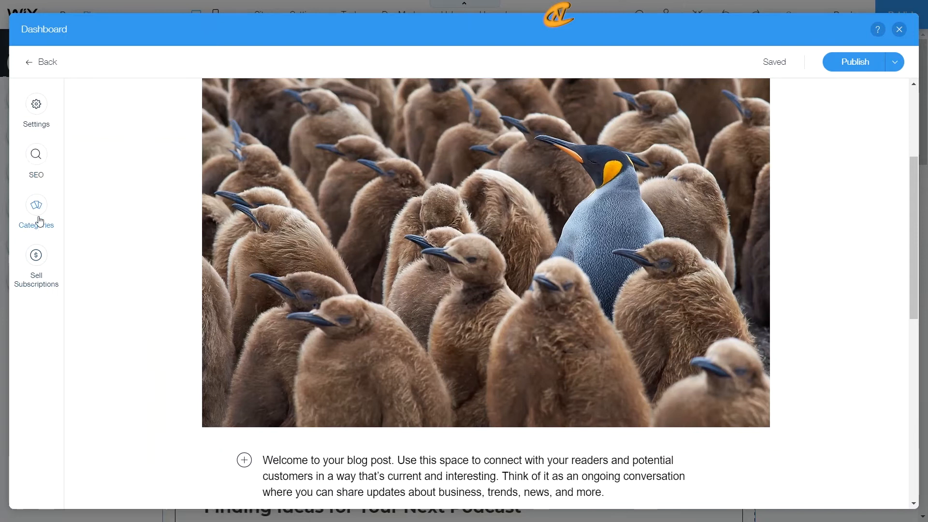
- Create a blog category named "Competition" for this post and dismiss the custom feed tip
{"action": "left_click", "coordinate": [40, 221]}
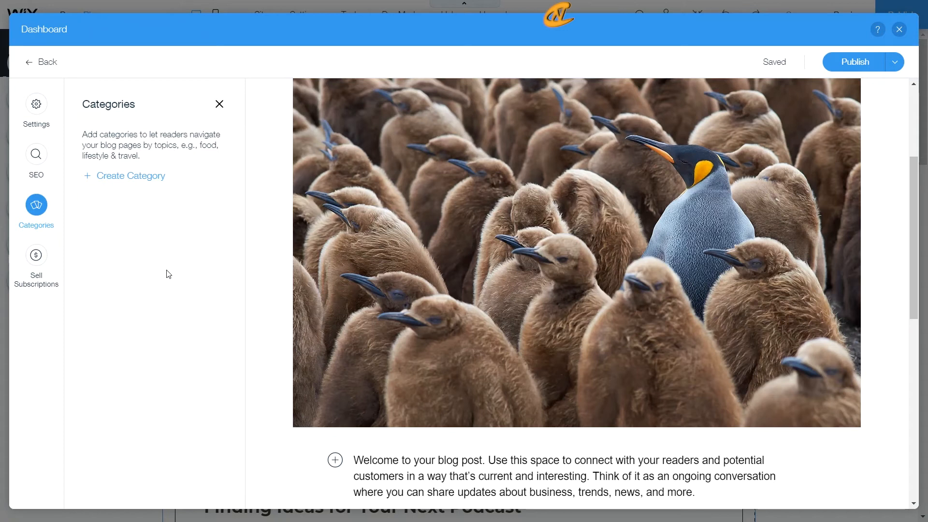
{"action": "left_click", "coordinate": [127, 179]}
{"action": "left_click", "coordinate": [167, 184]}
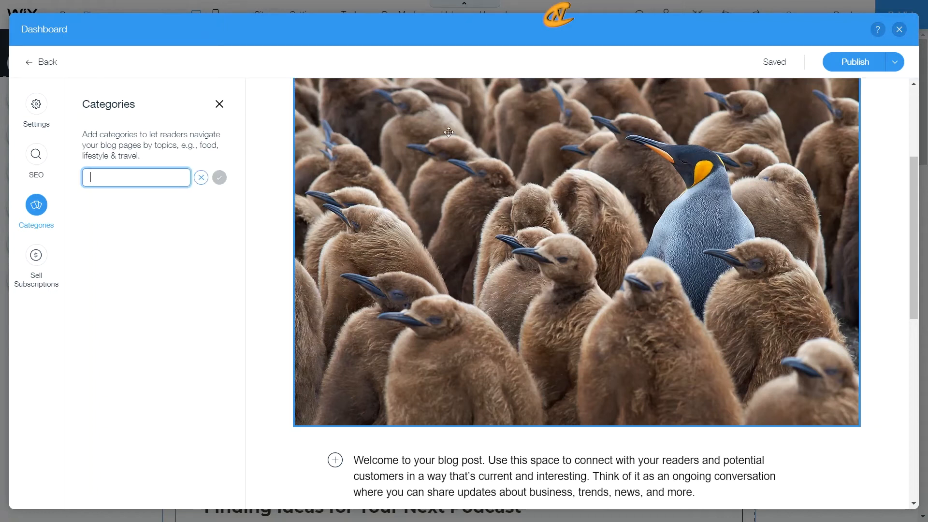
{"action": "scroll", "coordinate": [410, 174], "scroll_direction": "up", "scroll_amount": 4}
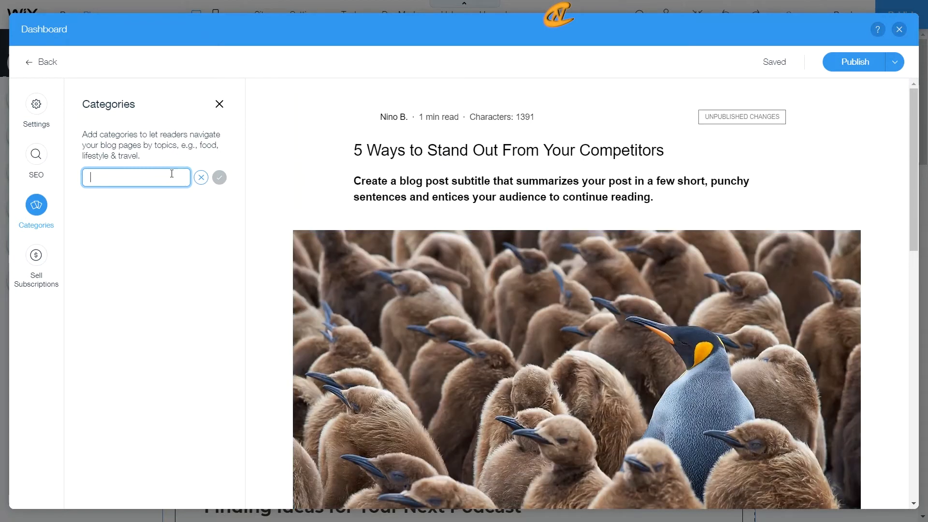
{"action": "type", "text": "Competition"}
{"action": "left_click", "coordinate": [220, 177]}
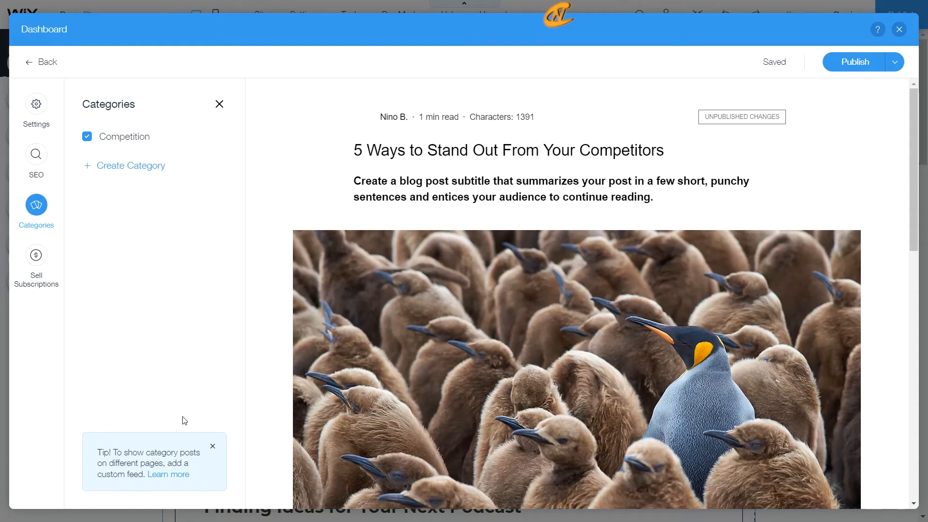
{"action": "left_click", "coordinate": [213, 446]}
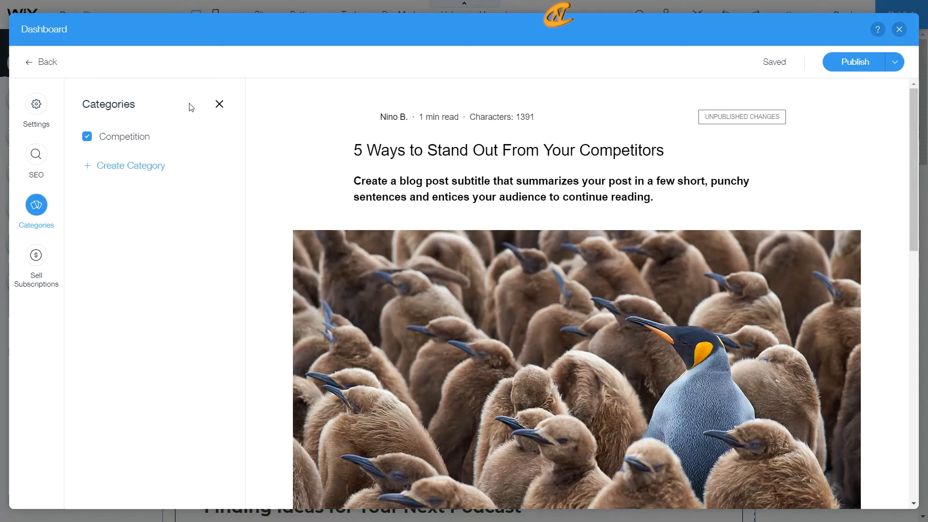
{"action": "left_click", "coordinate": [220, 106]}
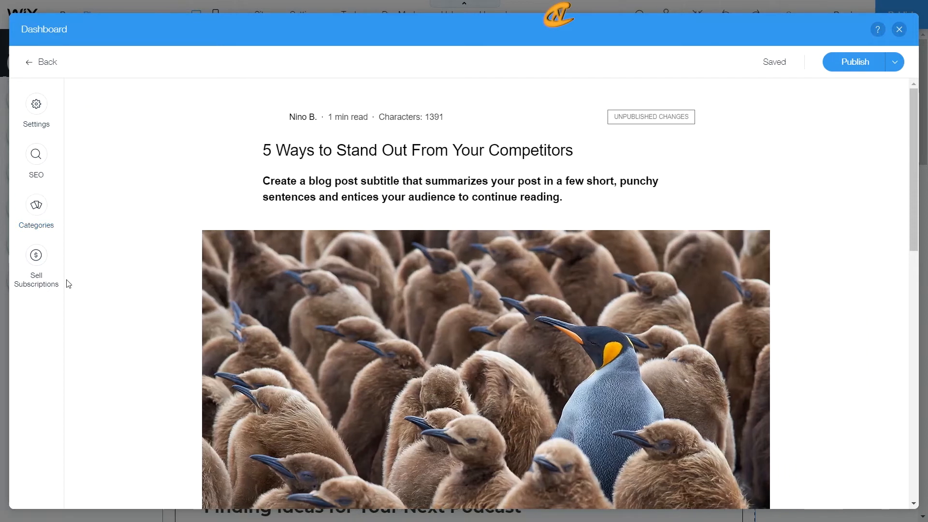
- Review the subscription plan offer, the save status explanation and the extra publishing options, including Post Settings
{"action": "left_click", "coordinate": [45, 268]}
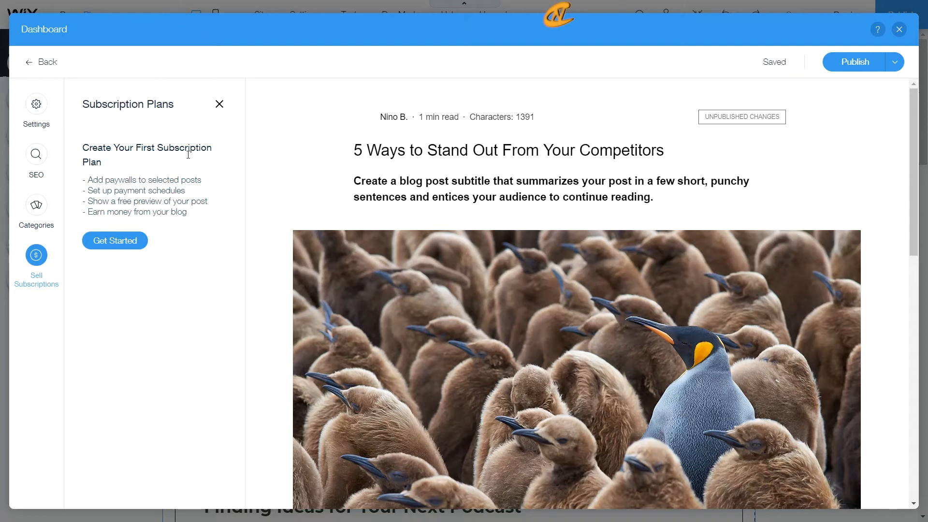
{"action": "left_click", "coordinate": [219, 104]}
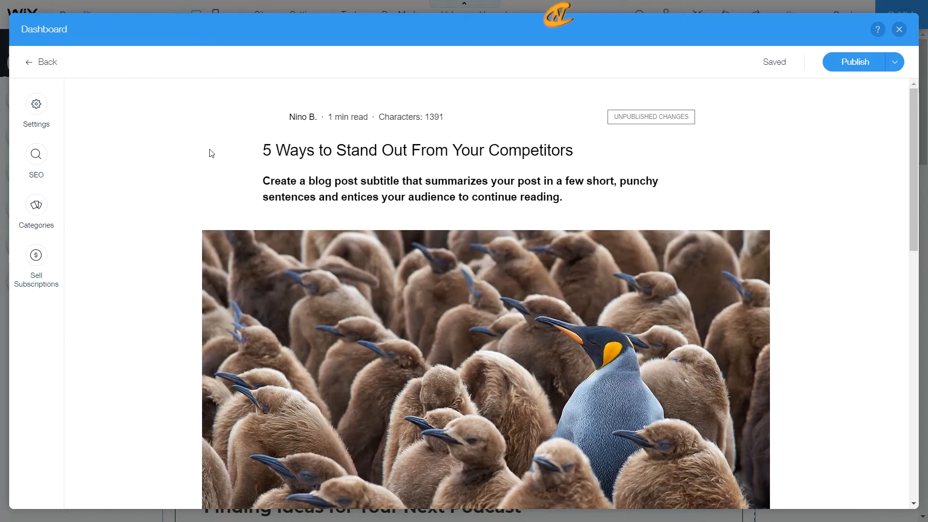
{"action": "mouse_move", "coordinate": [770, 59]}
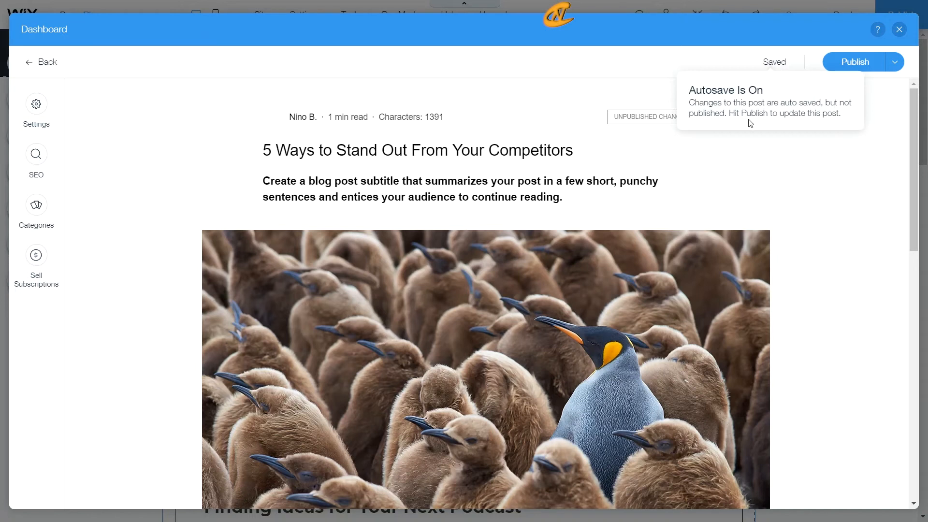
{"action": "left_click", "coordinate": [893, 63]}
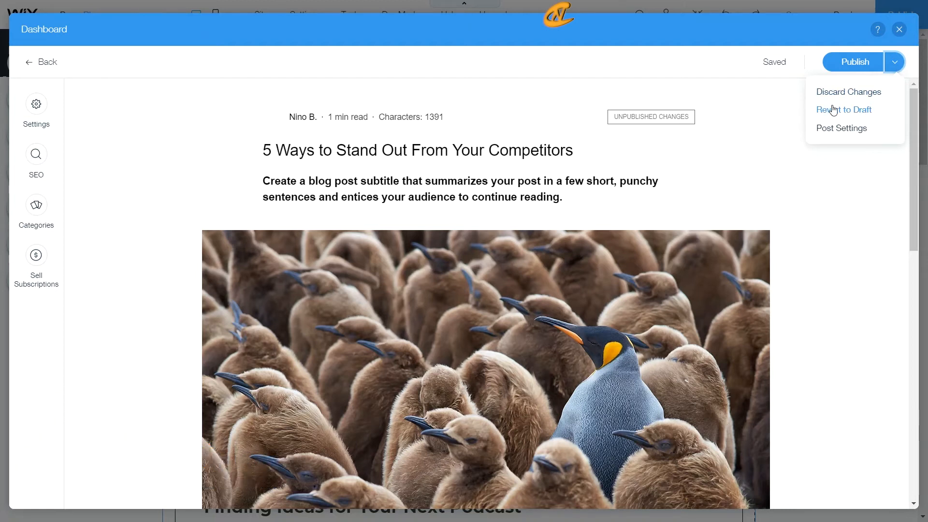
{"action": "left_click", "coordinate": [839, 129]}
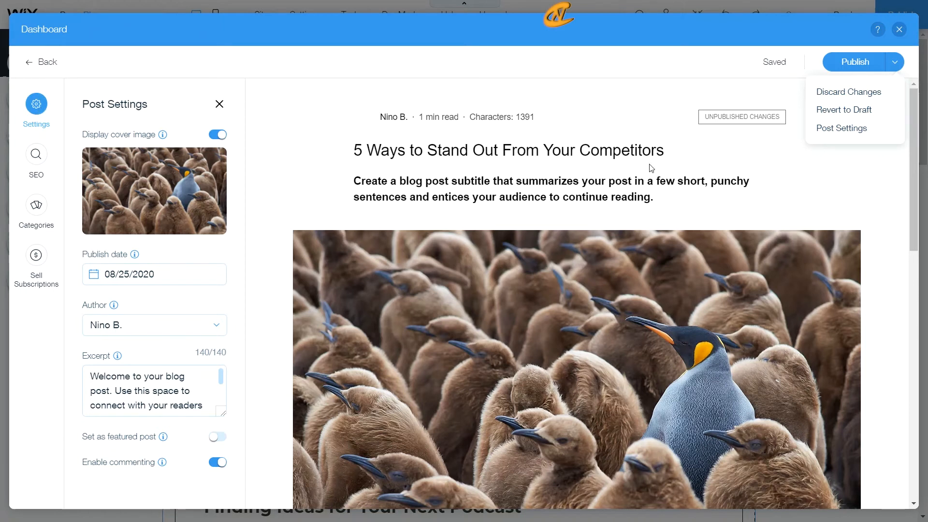
{"action": "left_click", "coordinate": [220, 105]}
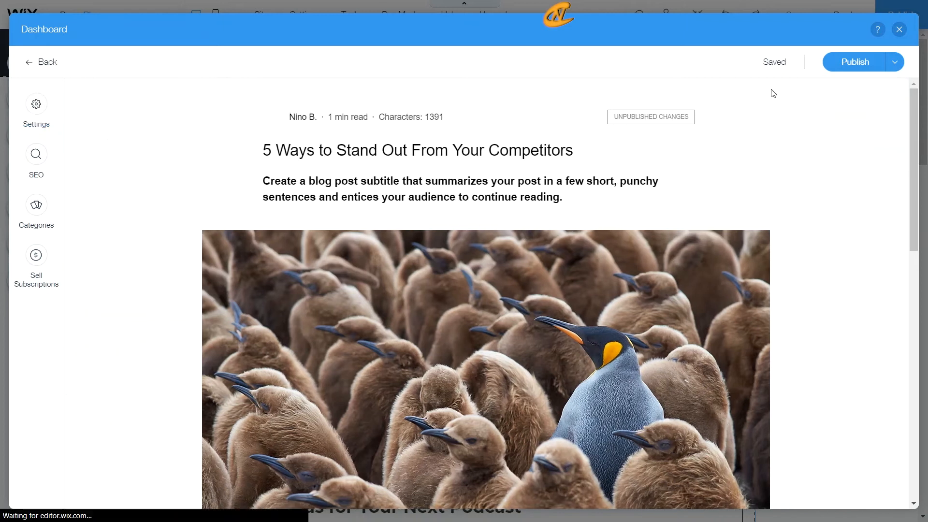
- Publish the edited post, dismiss the domain suggestion and check the alert beside the post in the published list
{"action": "left_click", "coordinate": [865, 69]}
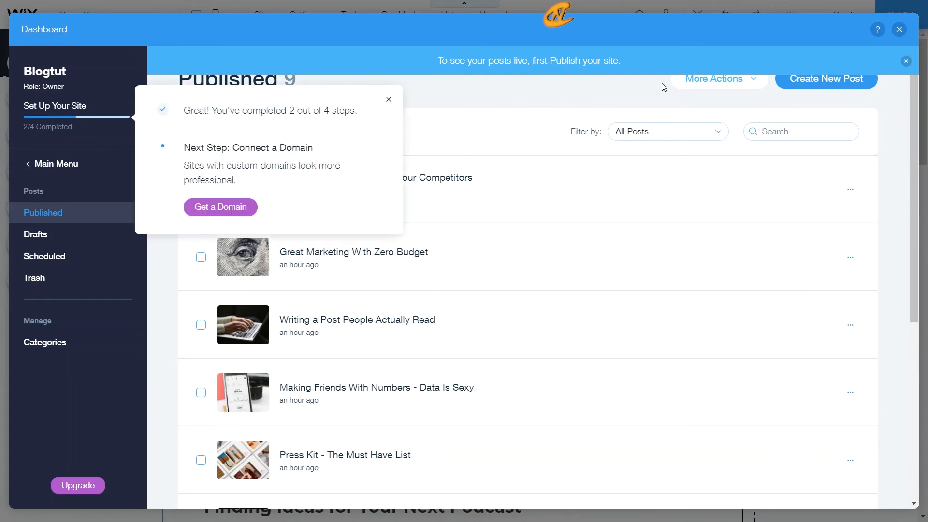
{"action": "left_click", "coordinate": [389, 99]}
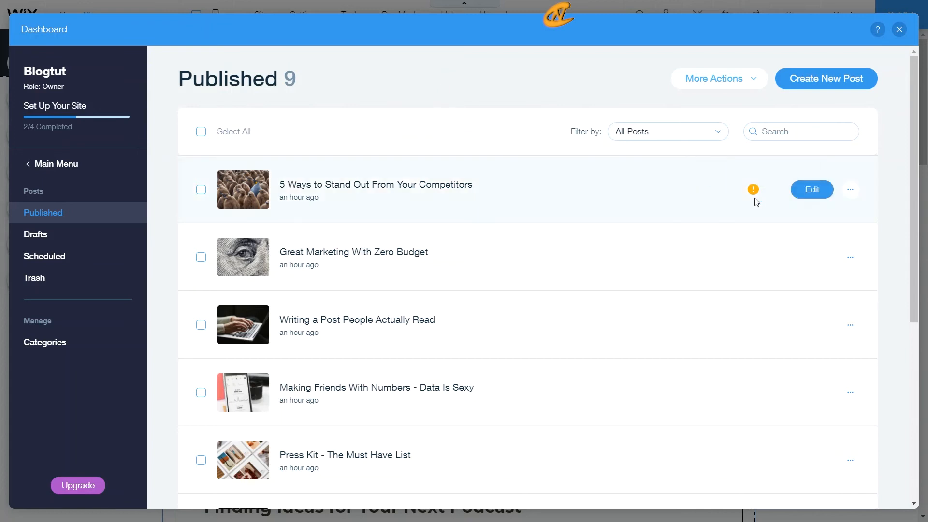
{"action": "mouse_move", "coordinate": [753, 192]}
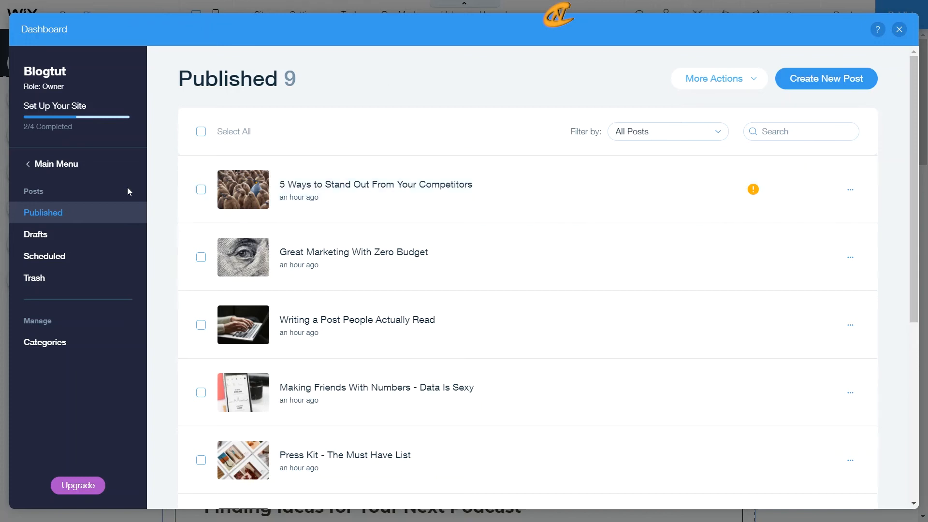
- Revert the posts "Great Marketing With Zero Budget", "Writing a Post People Actually Read" and "Making Friends With Numbers - Data Is Sexy" to draft
{"action": "left_click", "coordinate": [200, 258]}
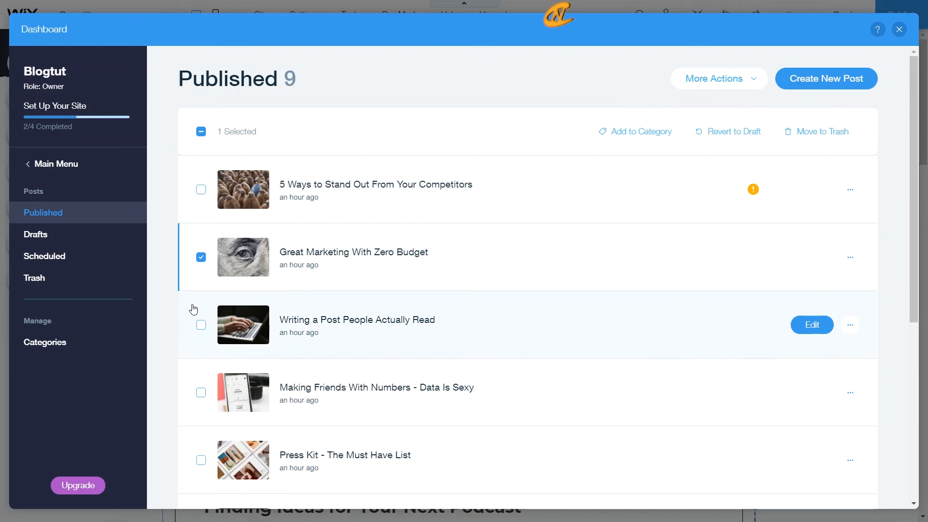
{"action": "left_click", "coordinate": [202, 326]}
{"action": "left_click", "coordinate": [201, 392]}
{"action": "left_click", "coordinate": [704, 136]}
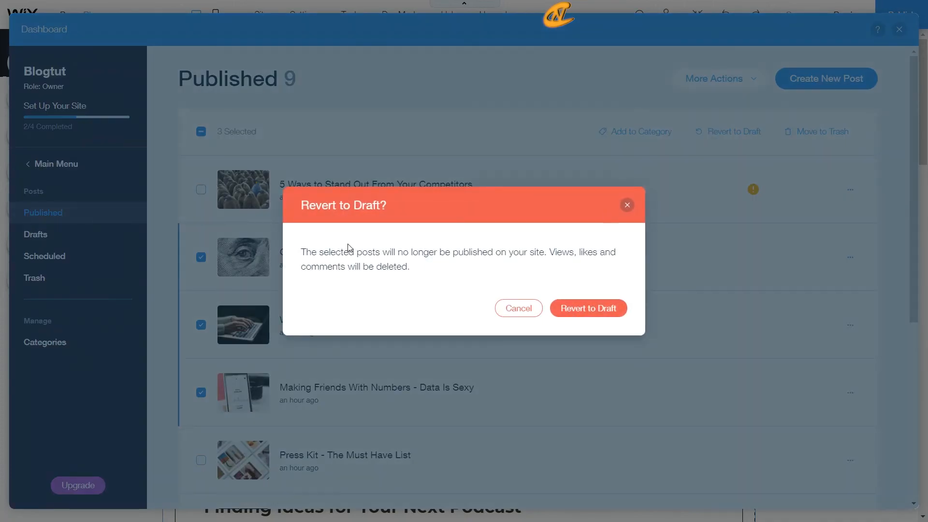
{"action": "left_click", "coordinate": [600, 319]}
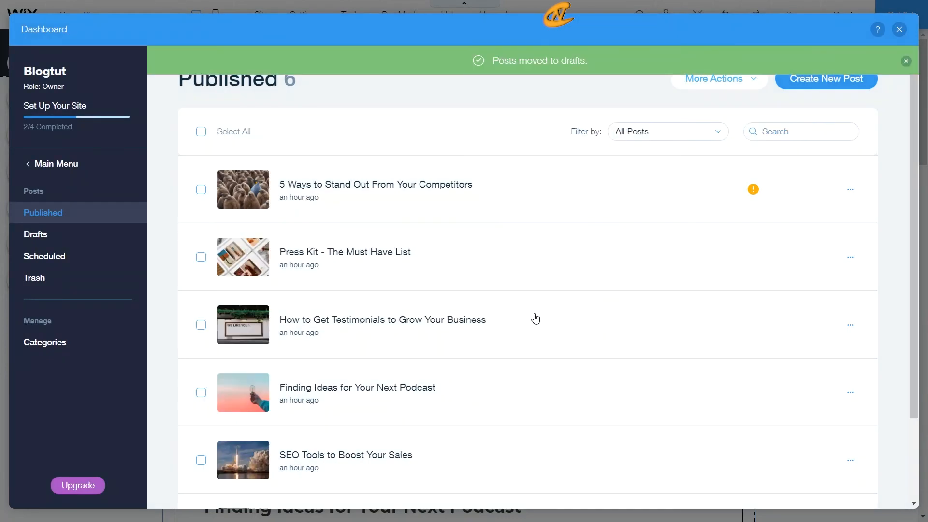
- Look through the whole drafts list, and select and deselect the draft "5 Ways to Stand Out From Your Competitors"
{"action": "left_click", "coordinate": [49, 234]}
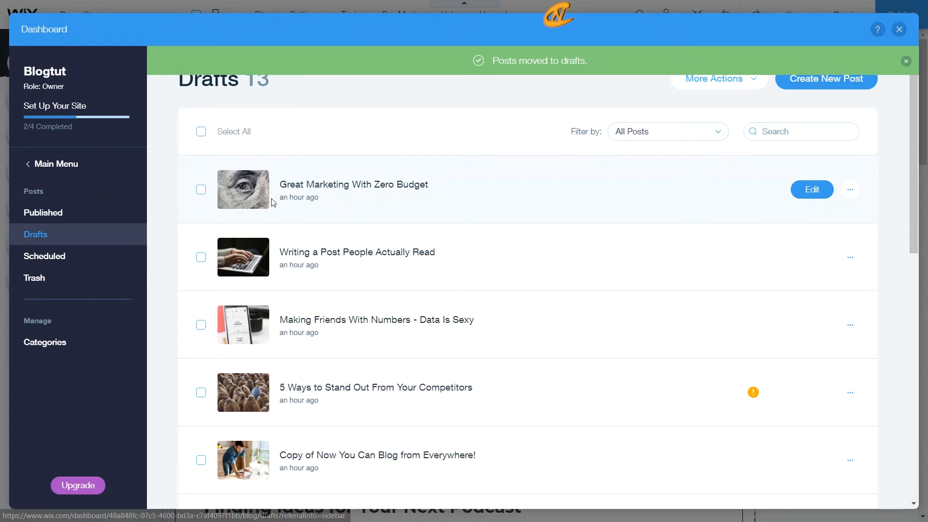
{"action": "scroll", "coordinate": [280, 193], "scroll_direction": "down", "scroll_amount": 3}
{"action": "scroll", "coordinate": [287, 203], "scroll_direction": "down", "scroll_amount": 5}
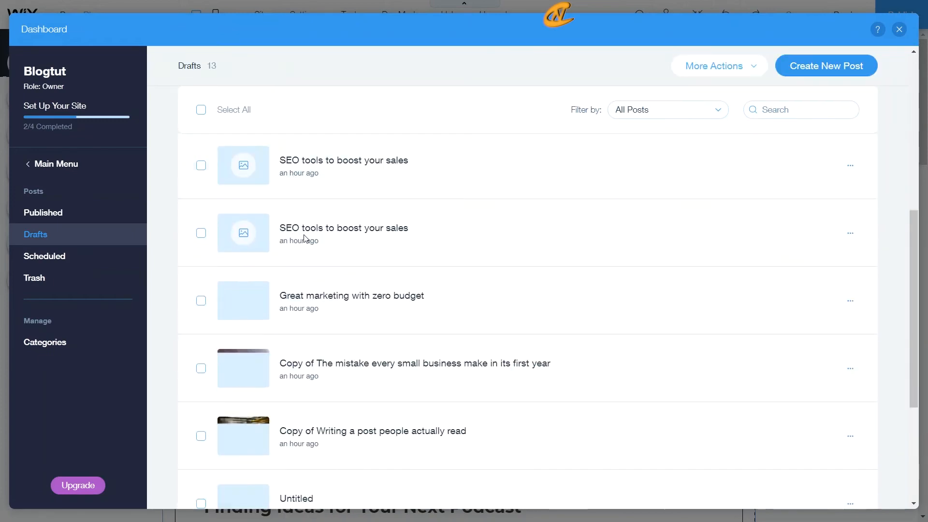
{"action": "scroll", "coordinate": [314, 305], "scroll_direction": "down", "scroll_amount": 4}
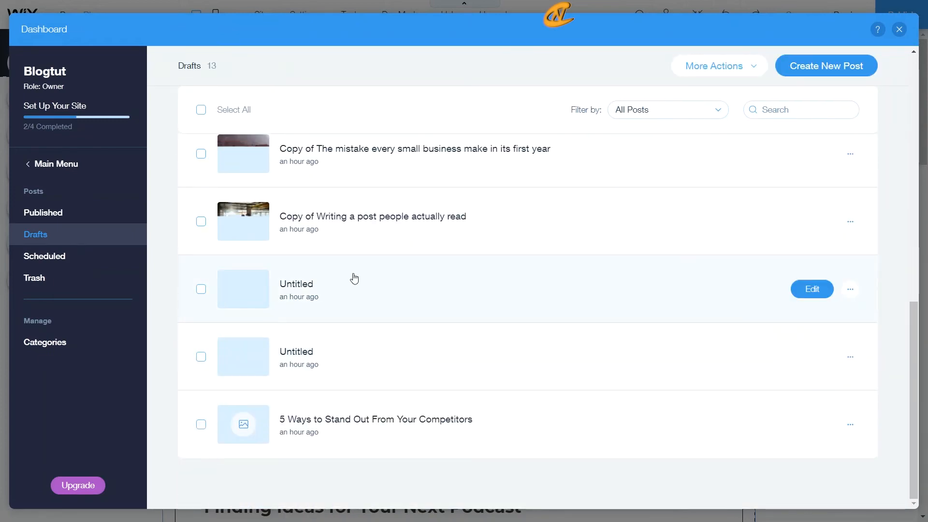
{"action": "scroll", "coordinate": [370, 310], "scroll_direction": "up", "scroll_amount": 1}
{"action": "scroll", "coordinate": [370, 310], "scroll_direction": "up", "scroll_amount": 10}
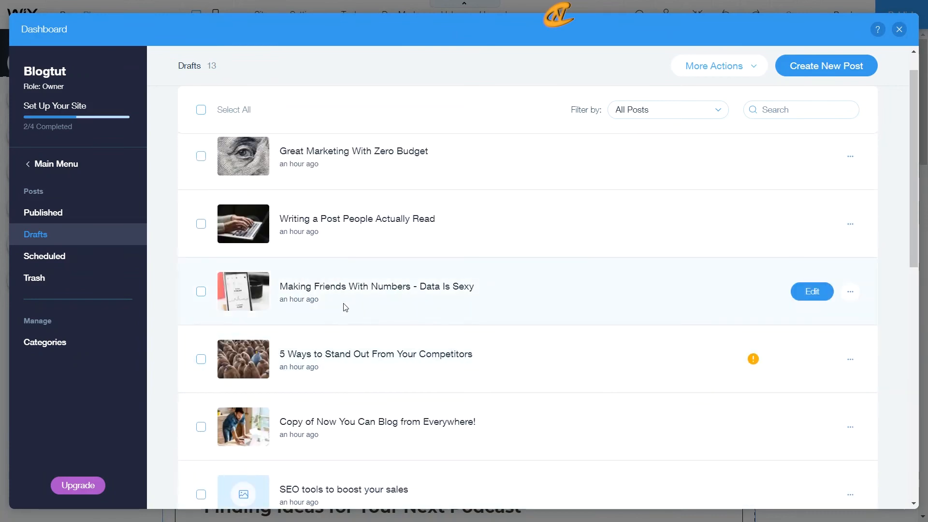
{"action": "scroll", "coordinate": [346, 307], "scroll_direction": "down", "scroll_amount": 5}
{"action": "scroll", "coordinate": [345, 301], "scroll_direction": "down", "scroll_amount": 5}
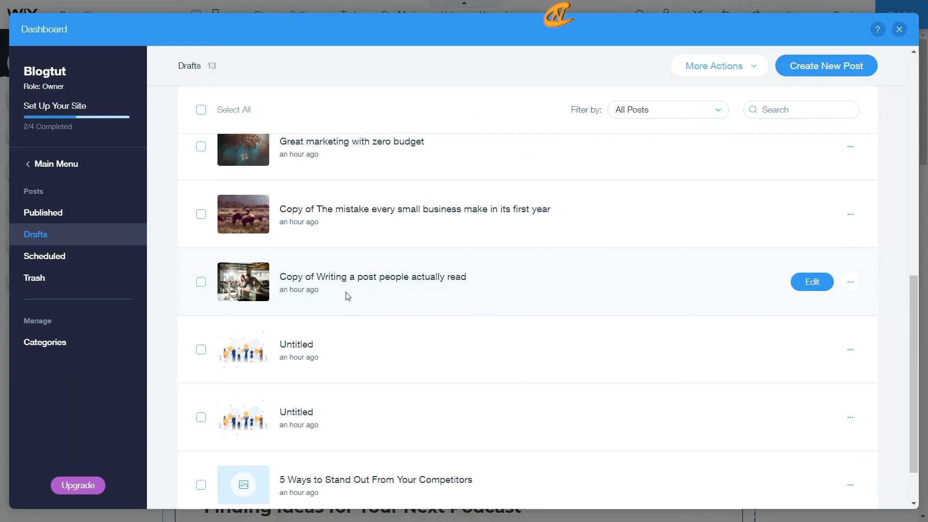
{"action": "scroll", "coordinate": [345, 296], "scroll_direction": "up", "scroll_amount": 10}
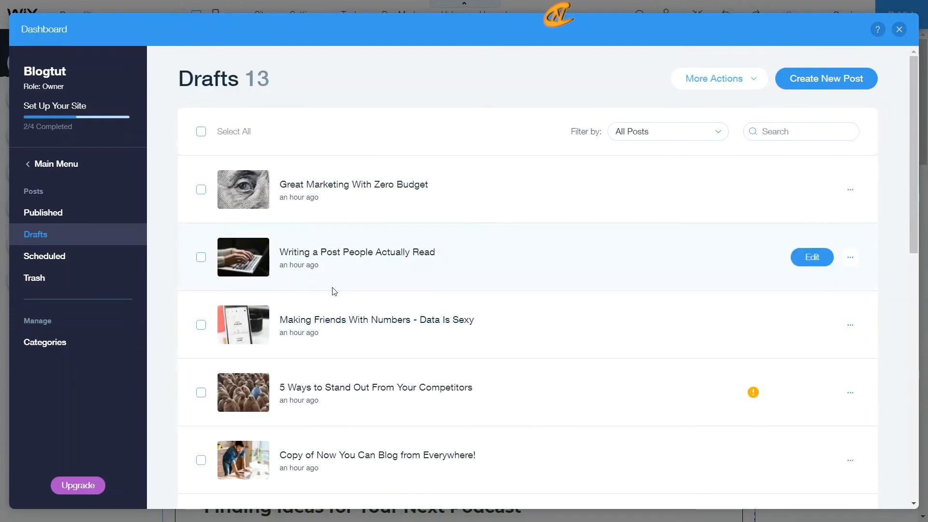
{"action": "left_click", "coordinate": [201, 393]}
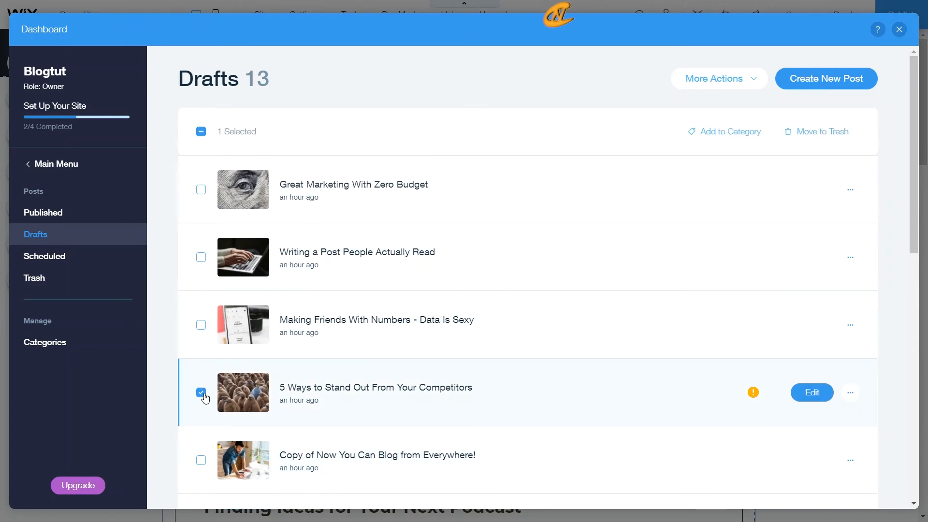
{"action": "left_click", "coordinate": [204, 395]}
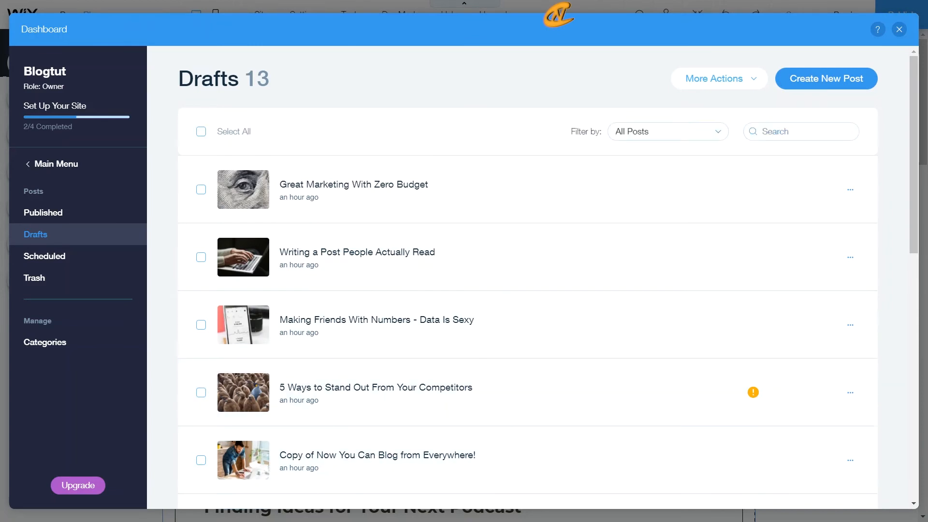
- Review the options of the draft "5 Ways to Stand Out From Your Competitors" and the scheduled posts list, returning to the drafts
{"action": "left_click", "coordinate": [850, 392]}
{"action": "left_click", "coordinate": [695, 397]}
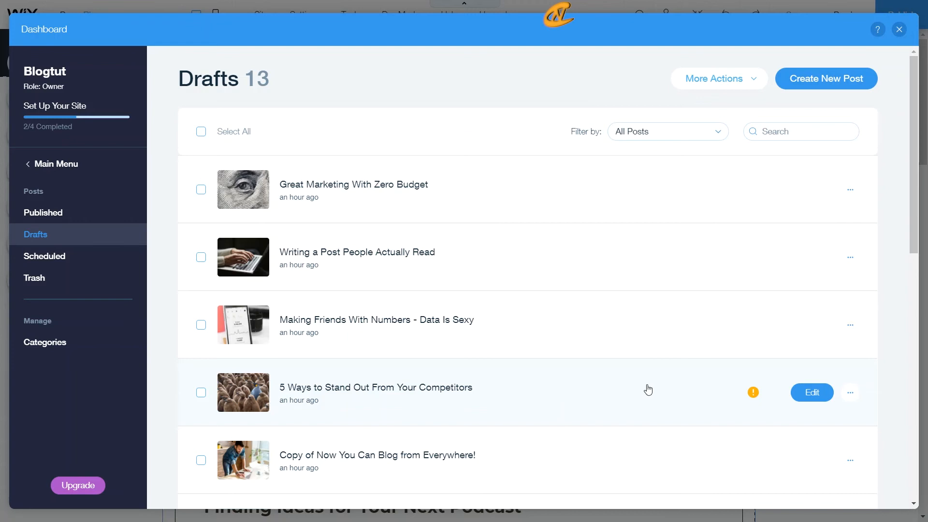
{"action": "left_click", "coordinate": [63, 255]}
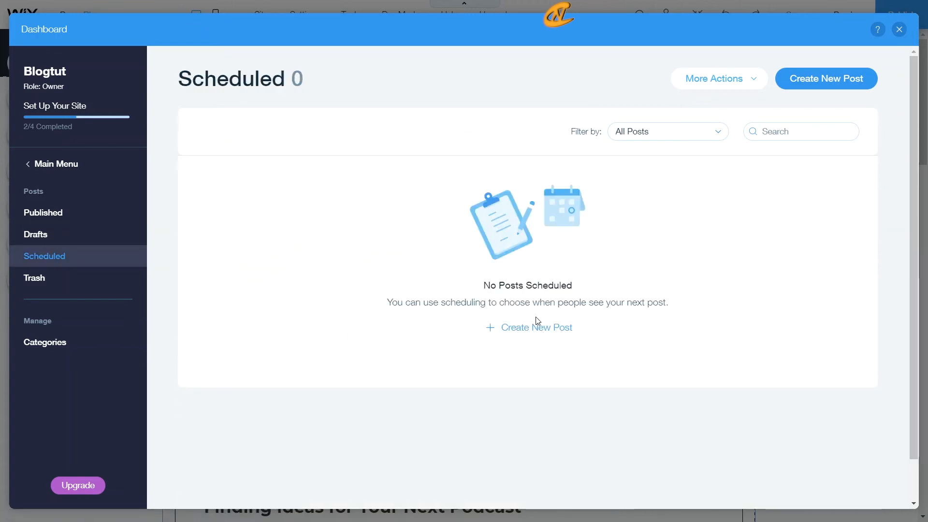
{"action": "left_click", "coordinate": [84, 235]}
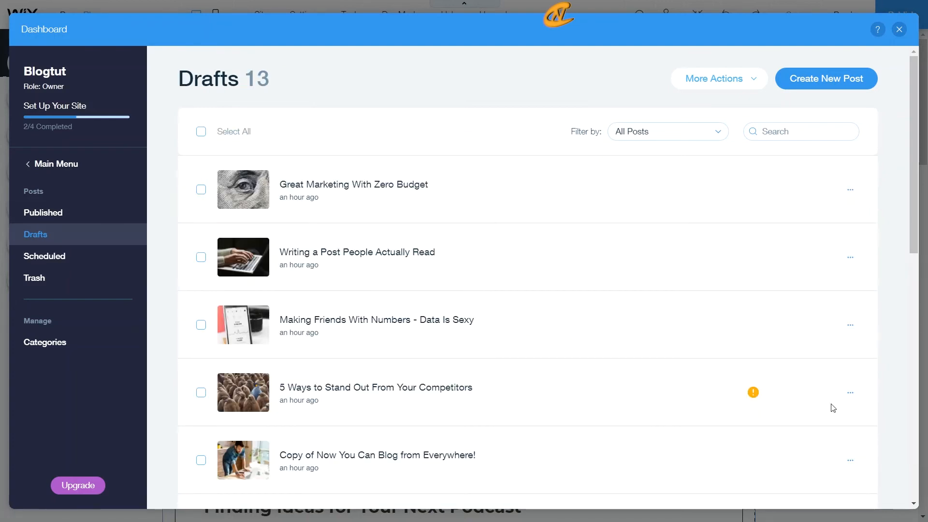
- View the options for "5 Ways to Stand Out From Your Competitors", open the draft in the editor, and check its alert back in the list
{"action": "left_click", "coordinate": [850, 393]}
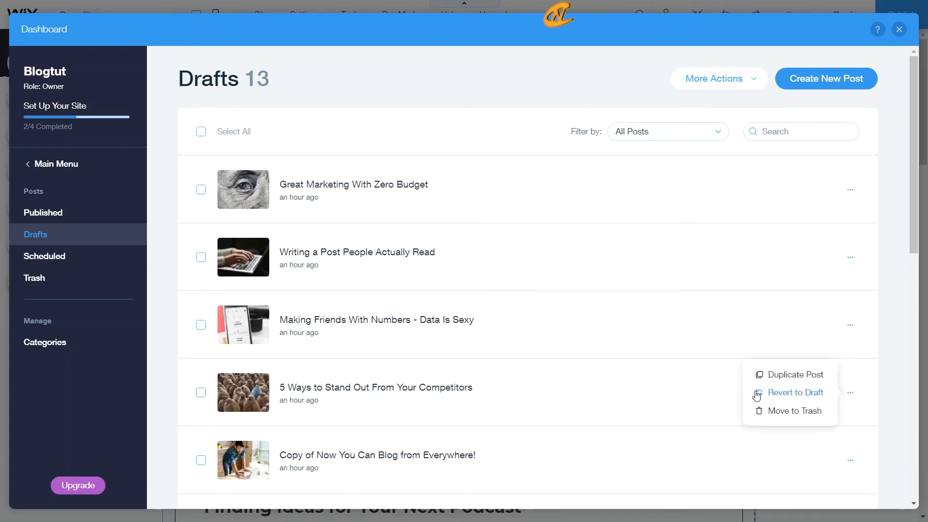
{"action": "left_click", "coordinate": [671, 390]}
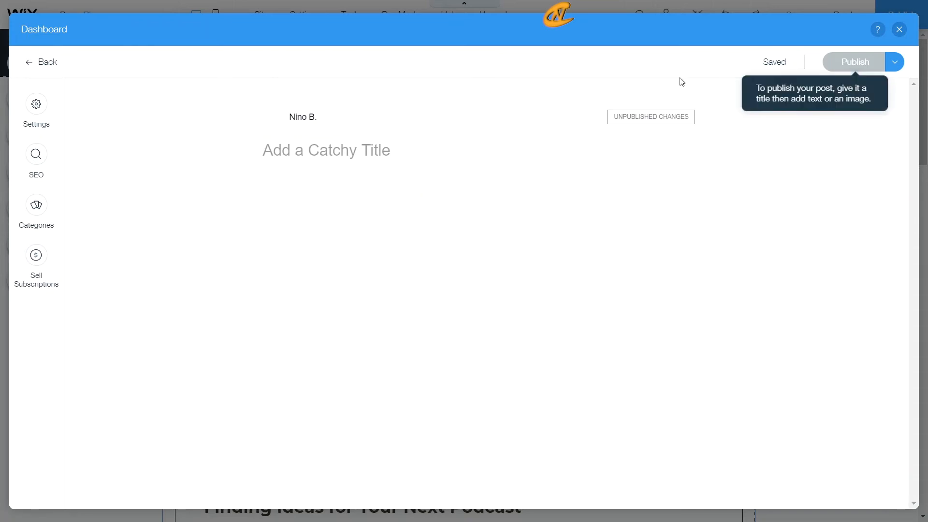
{"action": "left_click", "coordinate": [49, 63]}
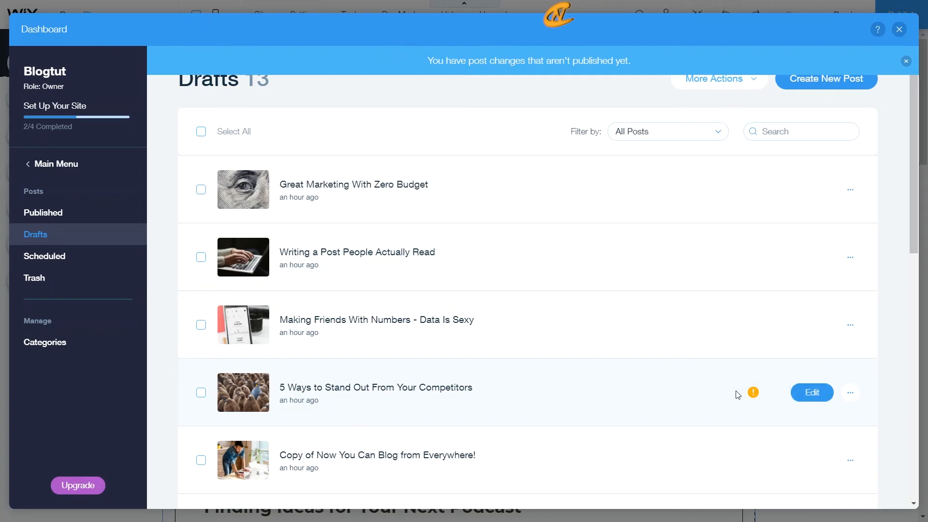
{"action": "mouse_move", "coordinate": [753, 395]}
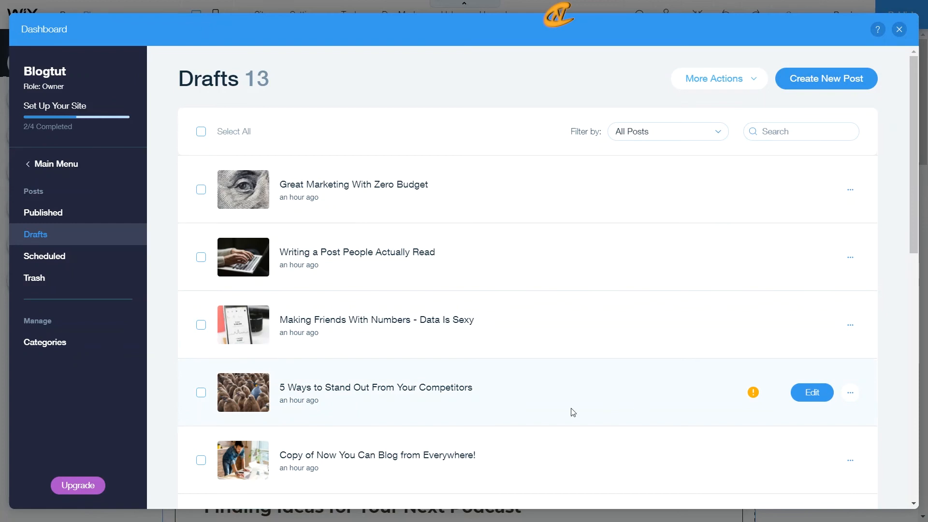
- Create a new post from the scheduled posts page and title it "Catchy Title"
{"action": "left_click", "coordinate": [100, 260]}
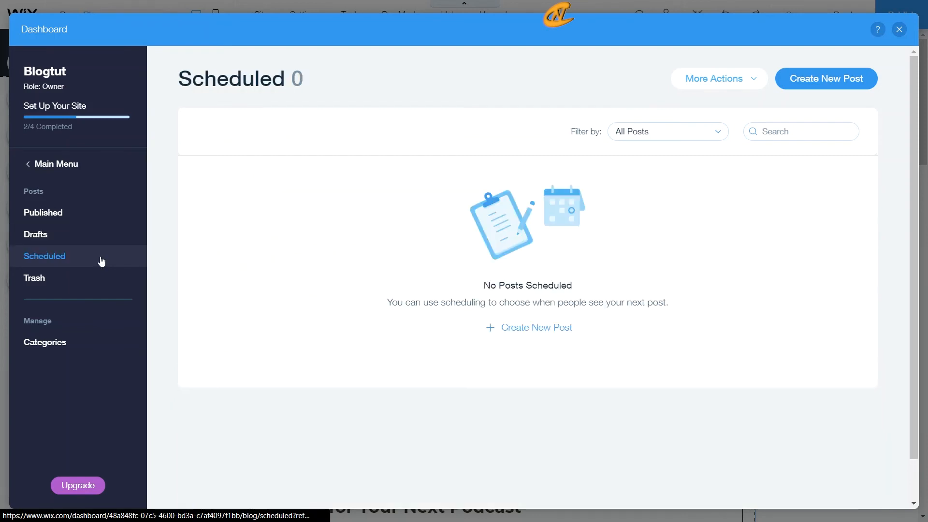
{"action": "left_click", "coordinate": [518, 329]}
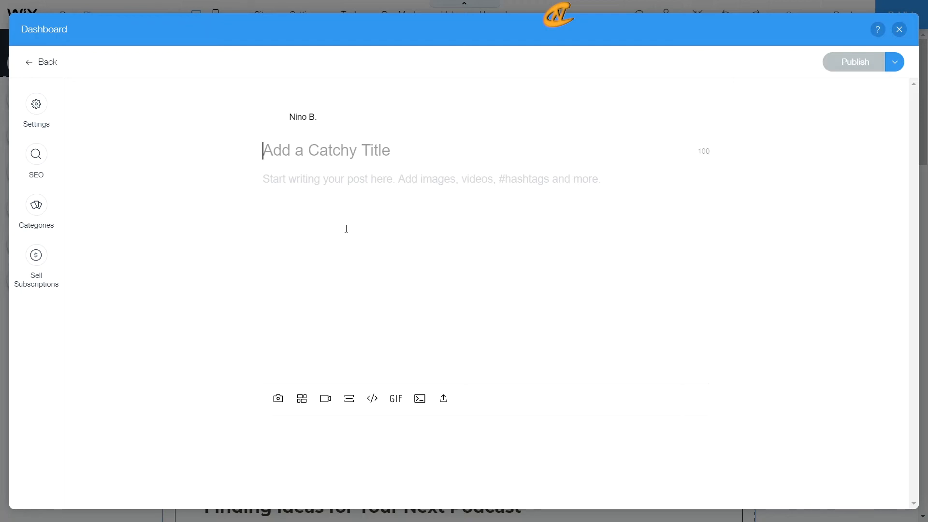
{"action": "type", "text": "Catch"}
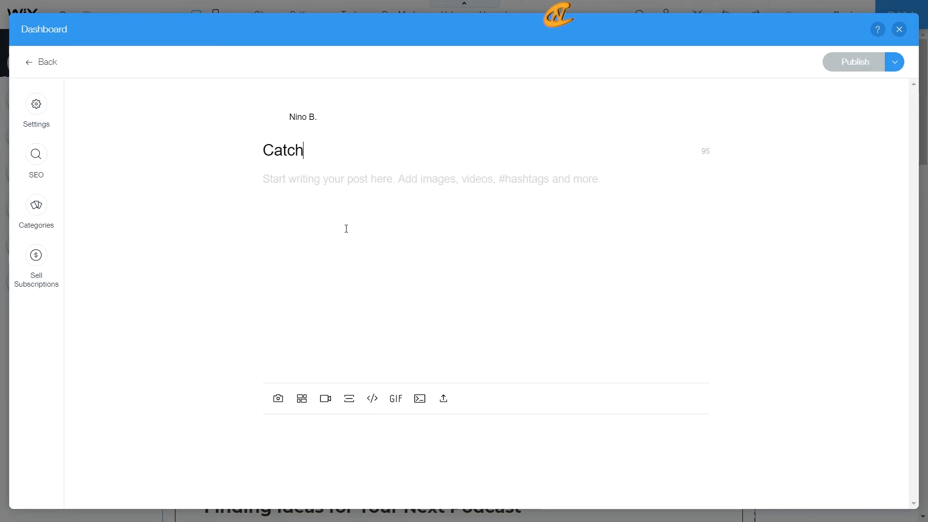
{"action": "type", "text": "y Title"}
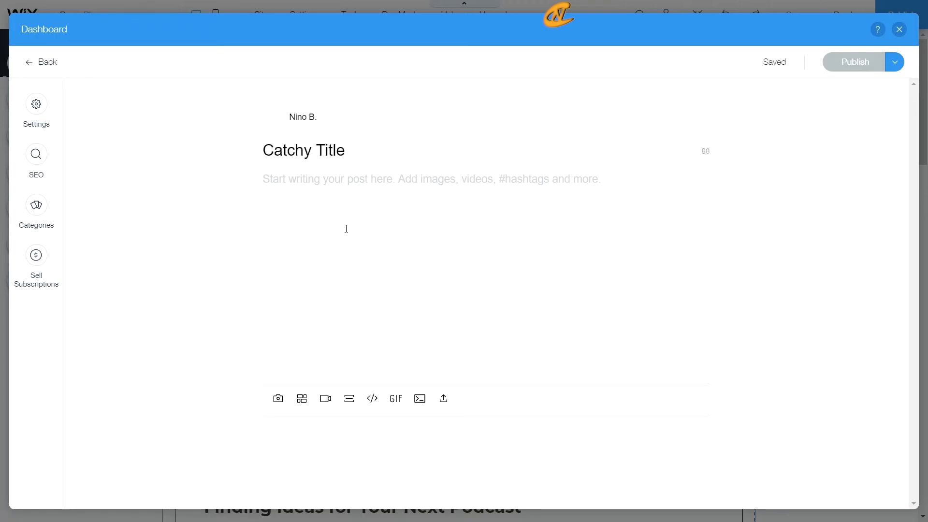
- Write "Information" as the post's body and view the elements that can be inserted on a new line below it
{"action": "left_click", "coordinate": [338, 228]}
{"action": "type", "text": "Information"}
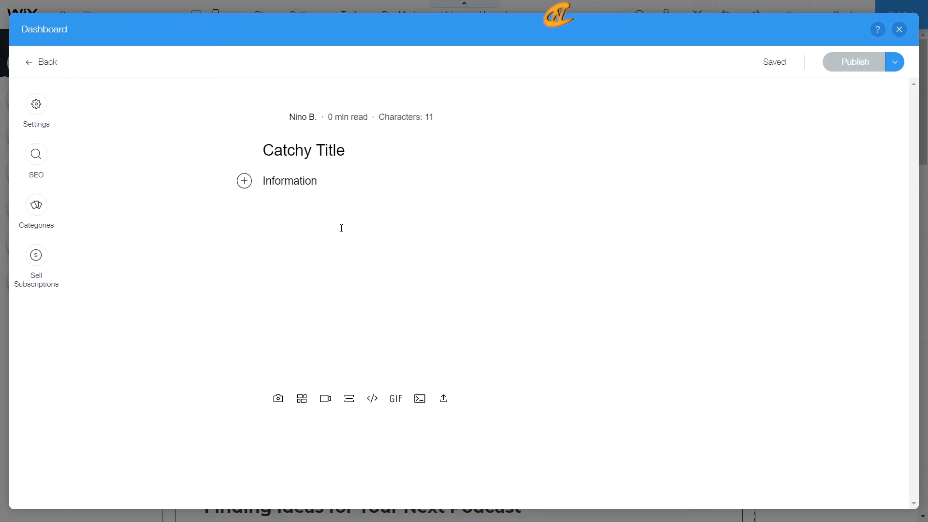
{"action": "key", "text": "Return"}
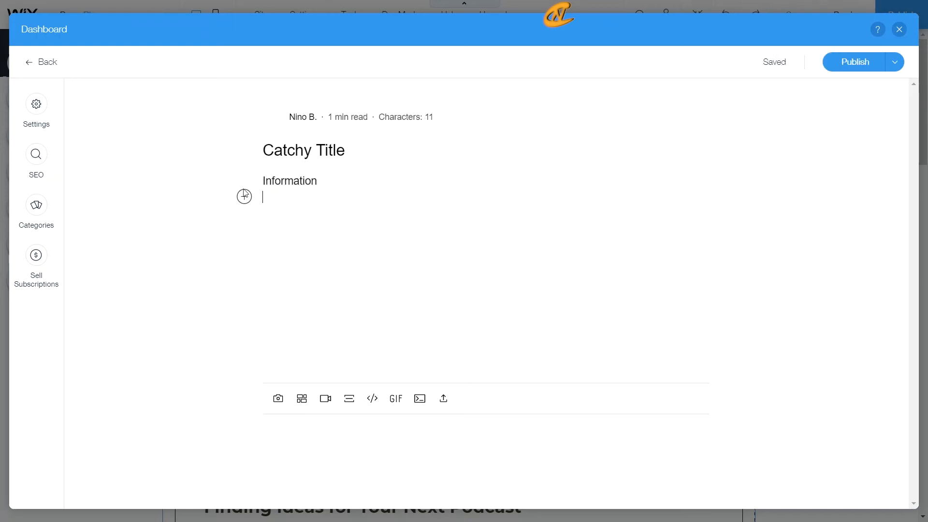
{"action": "left_click", "coordinate": [244, 197]}
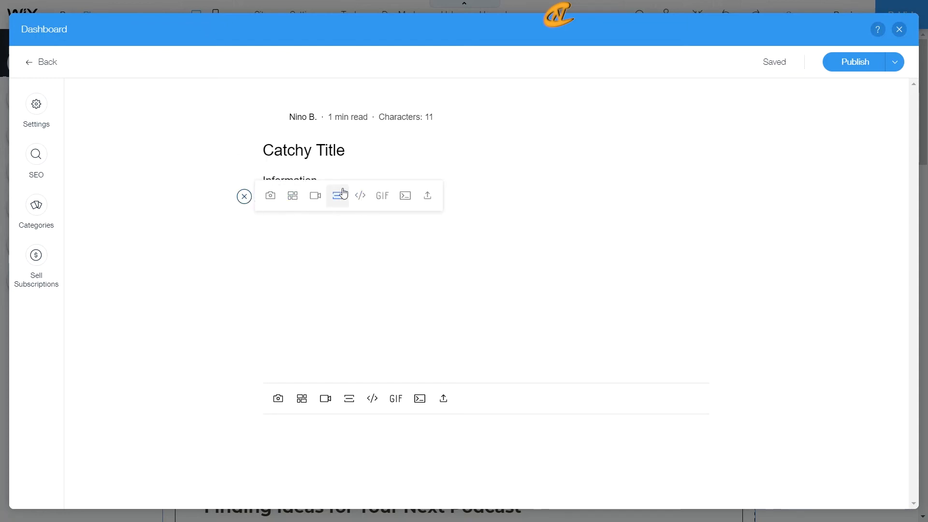
{"action": "left_click", "coordinate": [392, 289]}
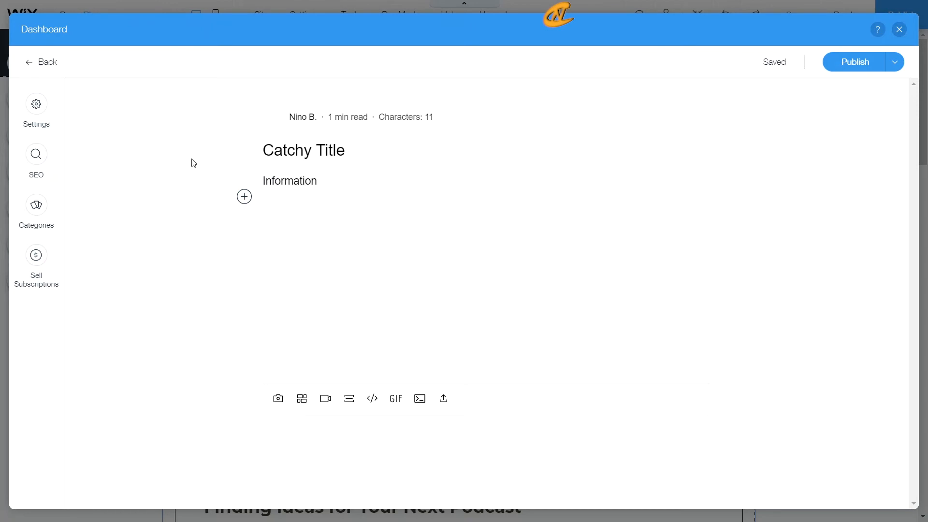
- Turn off the cover image display in the post's settings and check the available publish dates for August and September 2020
{"action": "left_click", "coordinate": [27, 116]}
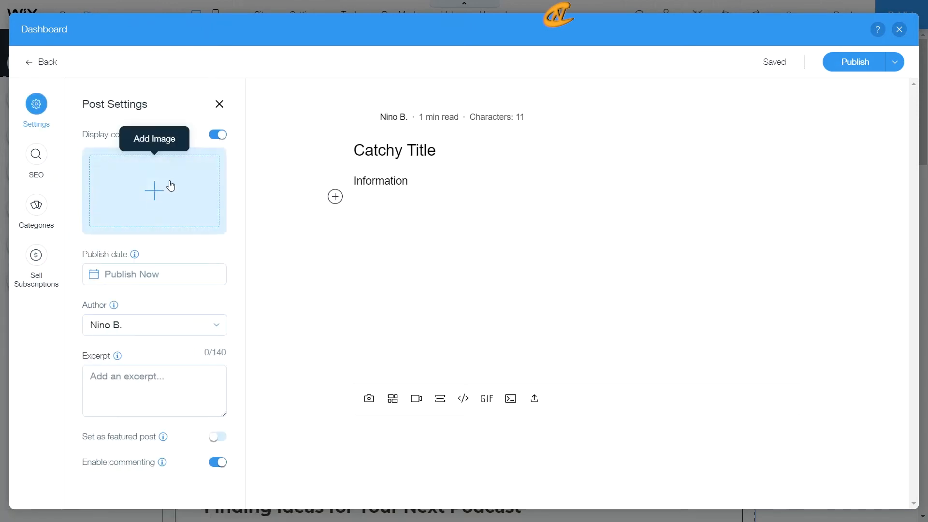
{"action": "left_click", "coordinate": [222, 140]}
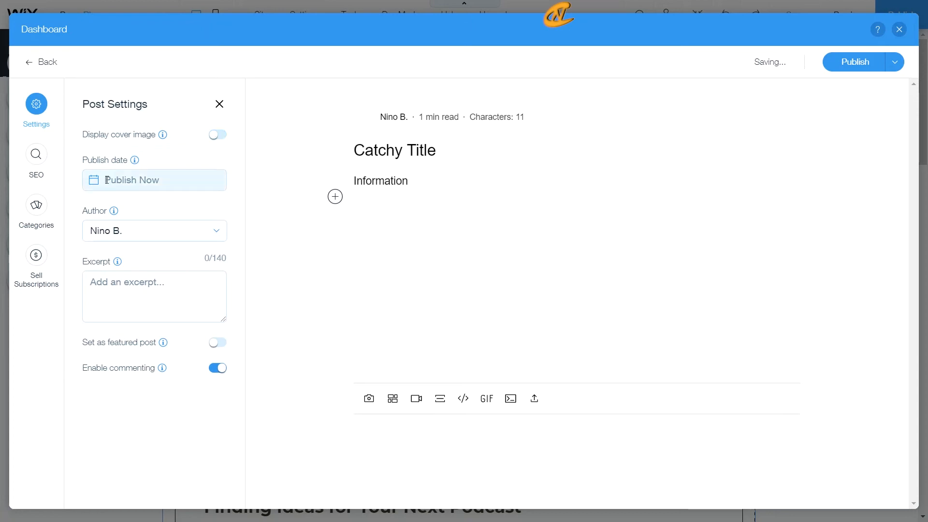
{"action": "left_click", "coordinate": [136, 183]}
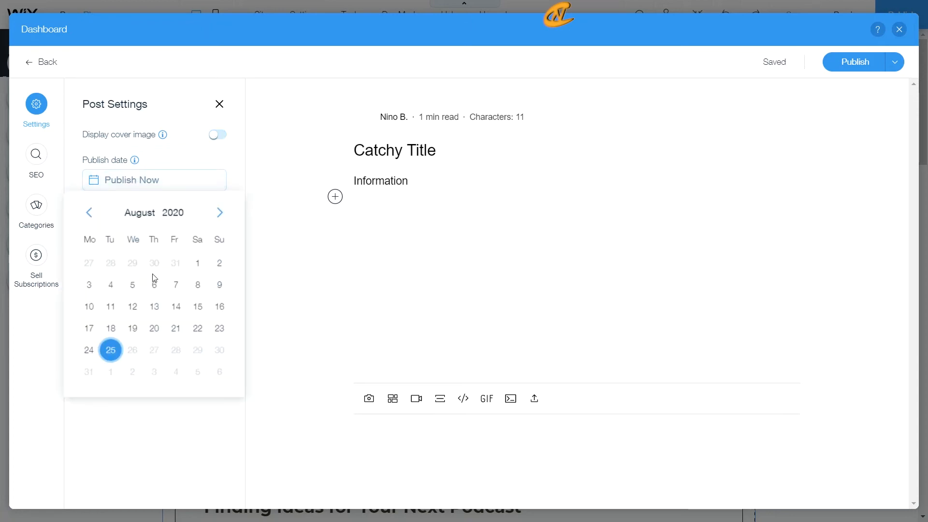
{"action": "left_click", "coordinate": [220, 211]}
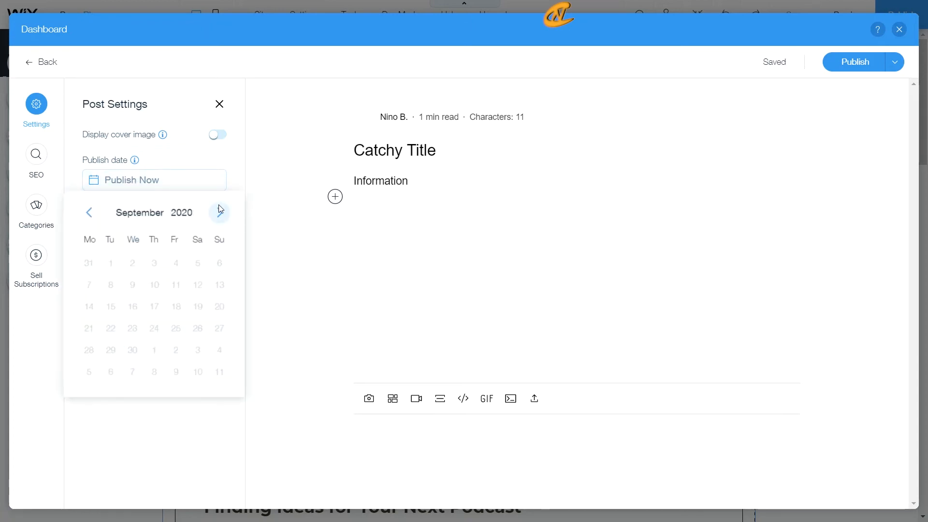
{"action": "left_click", "coordinate": [89, 212]}
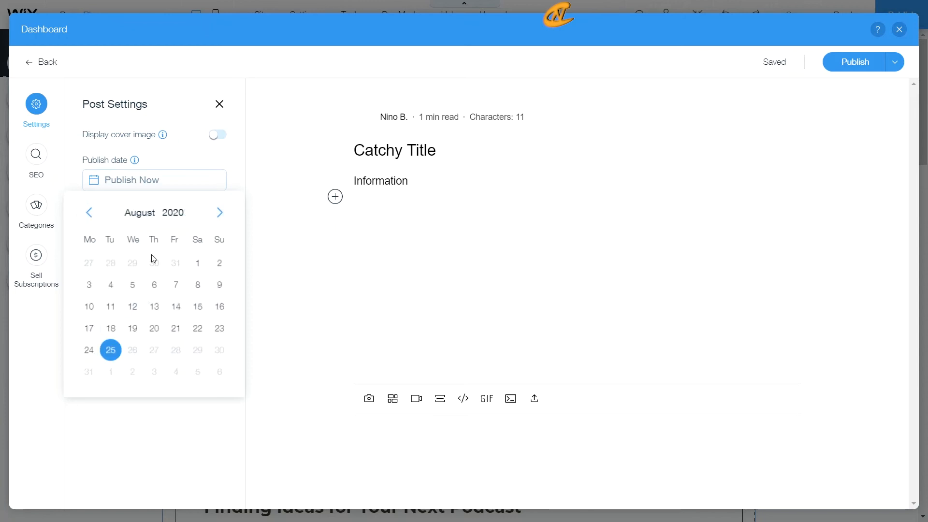
{"action": "left_click", "coordinate": [181, 166]}
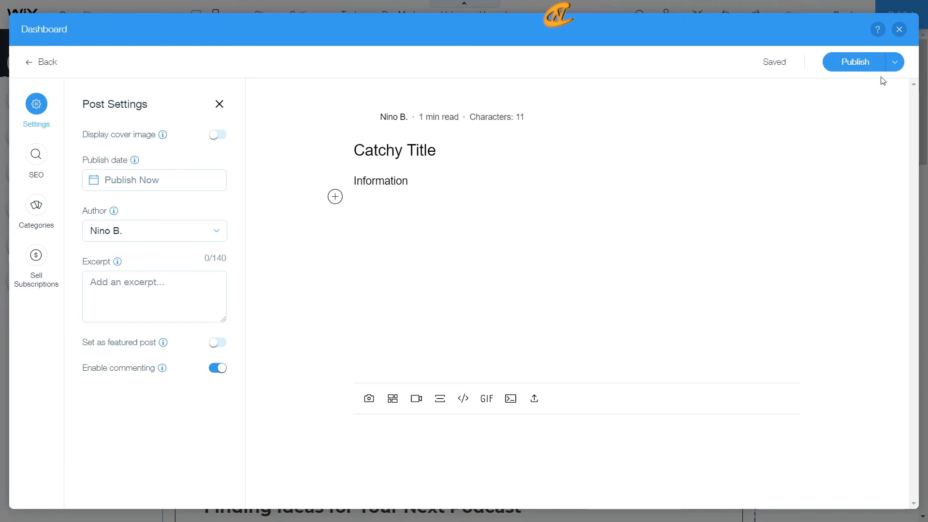
- Open the scheduling options for the post and browse the publishing calendar ahead to March 2022
{"action": "left_click", "coordinate": [892, 62]}
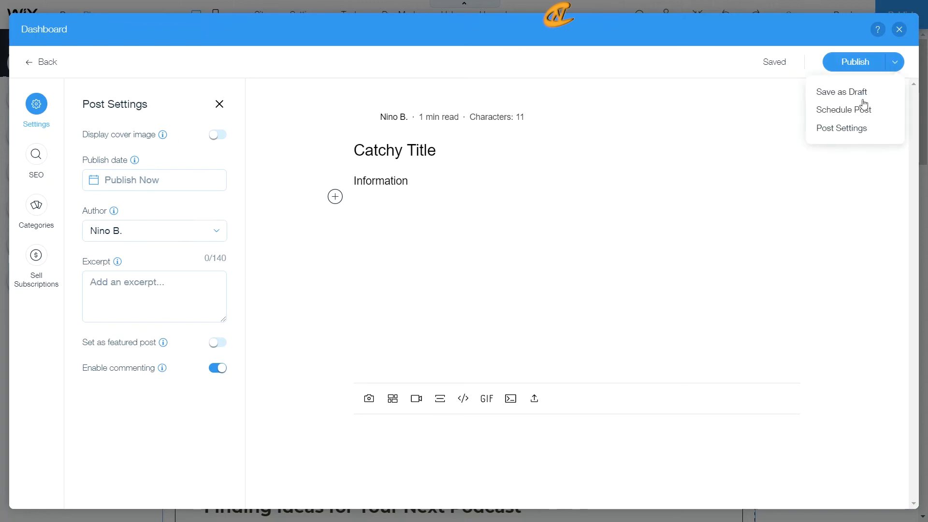
{"action": "left_click", "coordinate": [839, 115]}
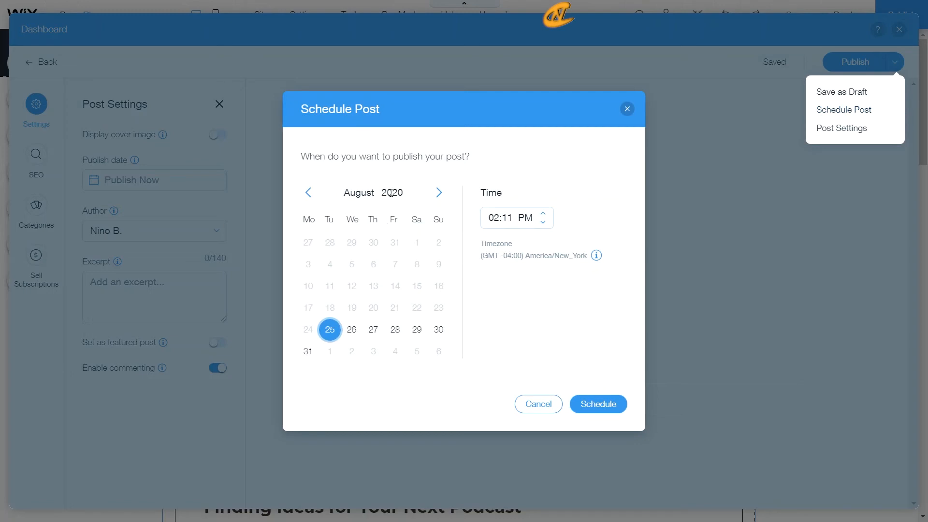
{"action": "left_click", "coordinate": [439, 192]}
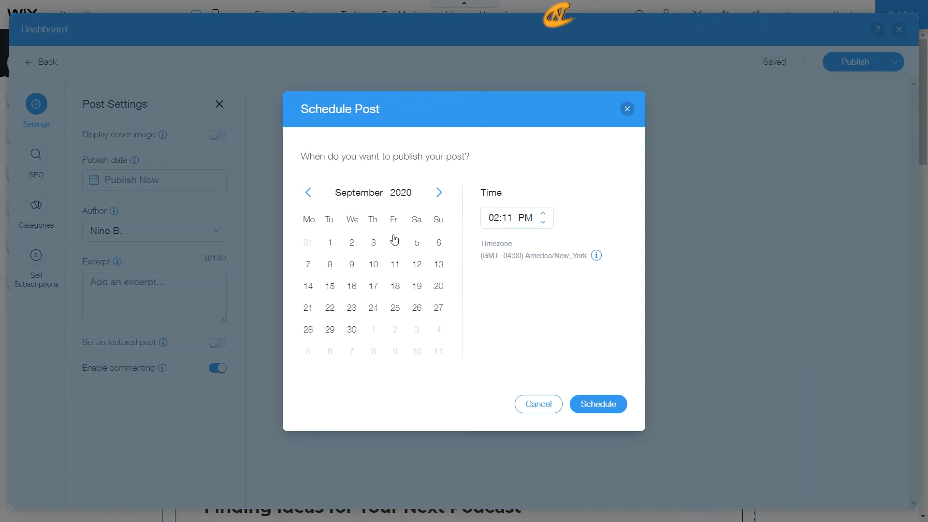
{"action": "left_click", "coordinate": [439, 193]}
{"action": "left_click", "coordinate": [441, 192]}
{"action": "left_click", "coordinate": [440, 193]}
{"action": "left_click", "coordinate": [440, 193]}
{"action": "left_click", "coordinate": [439, 193]}
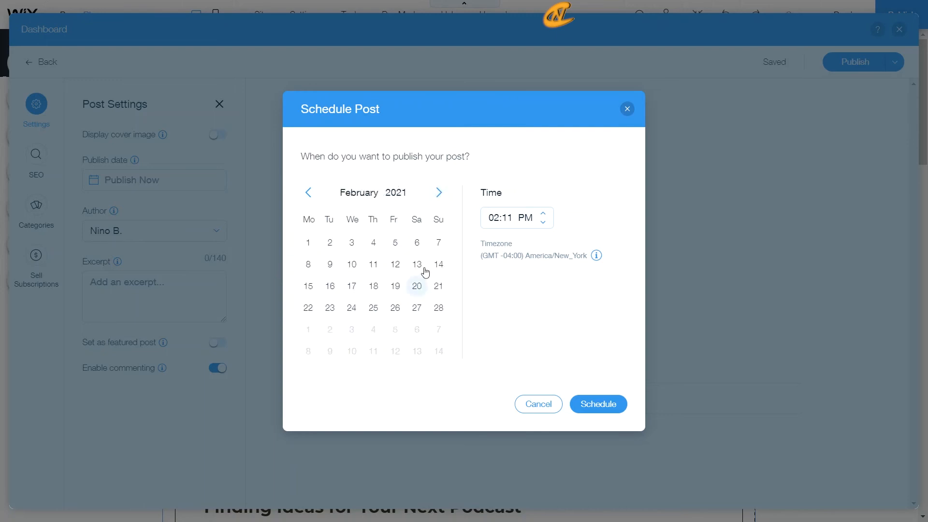
{"action": "left_click", "coordinate": [439, 192]}
{"action": "left_click", "coordinate": [439, 192]}
{"action": "left_click", "coordinate": [439, 191]}
{"action": "left_click", "coordinate": [439, 192]}
{"action": "left_click", "coordinate": [439, 191]}
{"action": "left_click", "coordinate": [438, 192]}
{"action": "left_click", "coordinate": [439, 191]}
{"action": "left_click", "coordinate": [438, 191]}
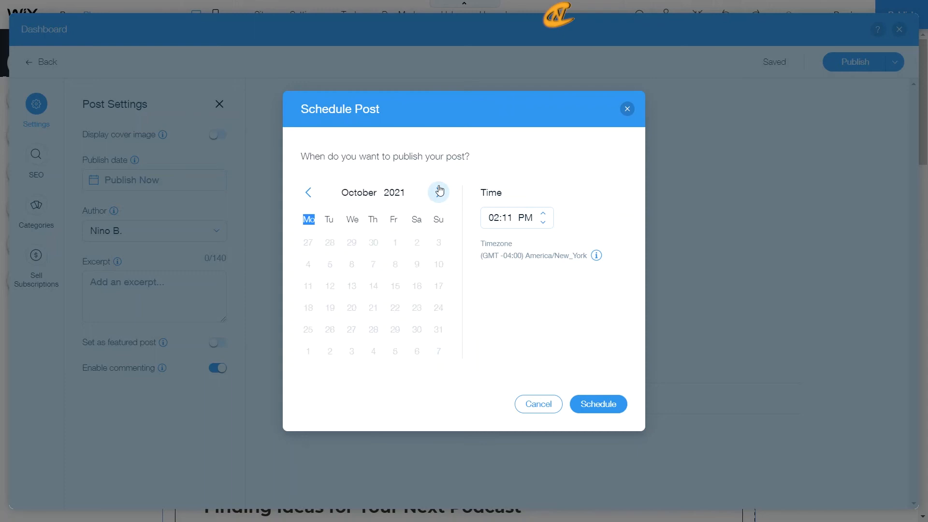
{"action": "left_click", "coordinate": [439, 193]}
{"action": "left_click", "coordinate": [437, 197]}
{"action": "left_click", "coordinate": [439, 198]}
{"action": "left_click", "coordinate": [440, 199]}
{"action": "left_click", "coordinate": [439, 193]}
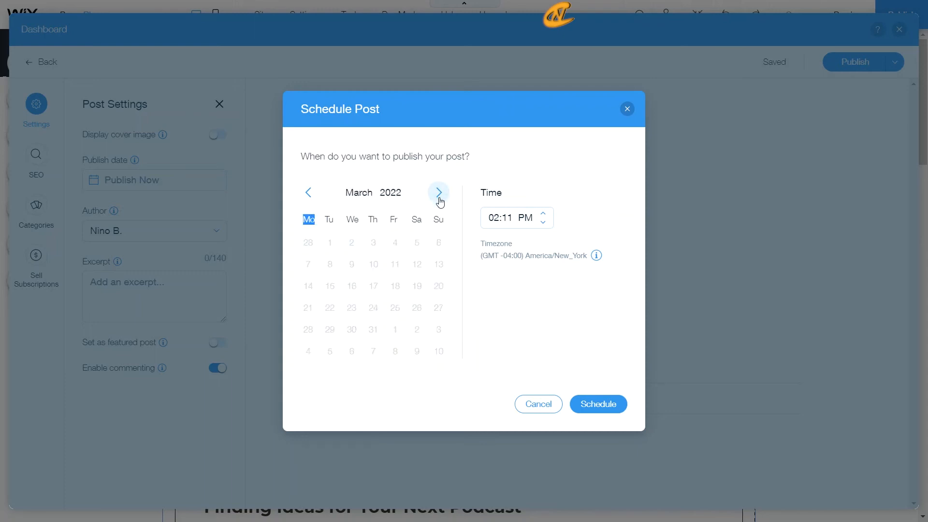
{"action": "left_click", "coordinate": [385, 268]}
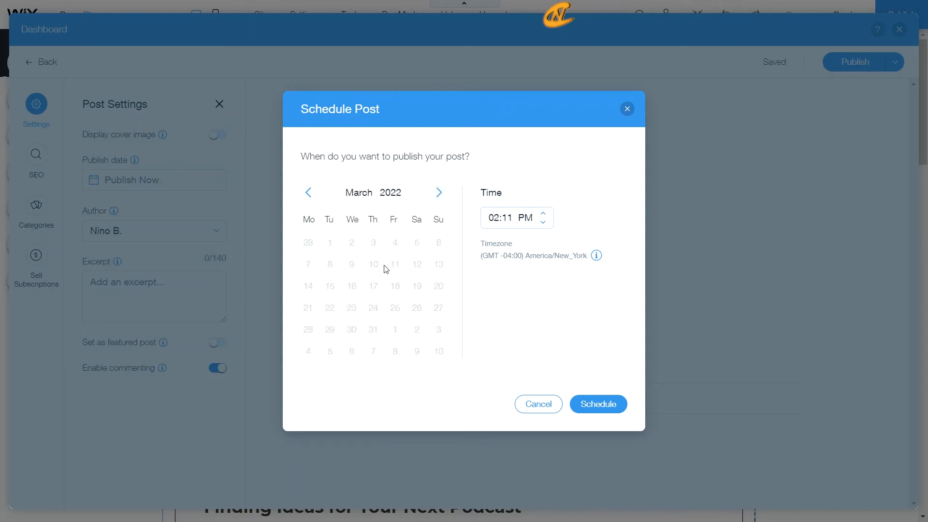
- Go back through the scheduling calendar from March 2022 and show August 2021
{"action": "left_click", "coordinate": [313, 196]}
{"action": "left_click", "coordinate": [313, 195]}
{"action": "left_click", "coordinate": [312, 196]}
{"action": "left_click", "coordinate": [313, 196]}
{"action": "left_click", "coordinate": [313, 195]}
{"action": "left_click", "coordinate": [313, 196]}
{"action": "left_click", "coordinate": [312, 196]}
{"action": "left_click", "coordinate": [313, 196]}
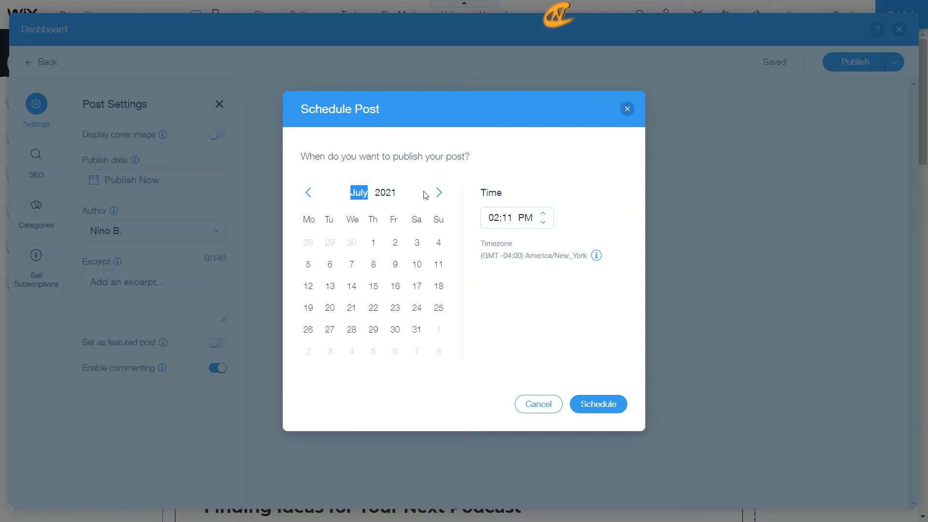
{"action": "left_click", "coordinate": [435, 194]}
{"action": "left_click", "coordinate": [435, 193]}
{"action": "left_click", "coordinate": [309, 192]}
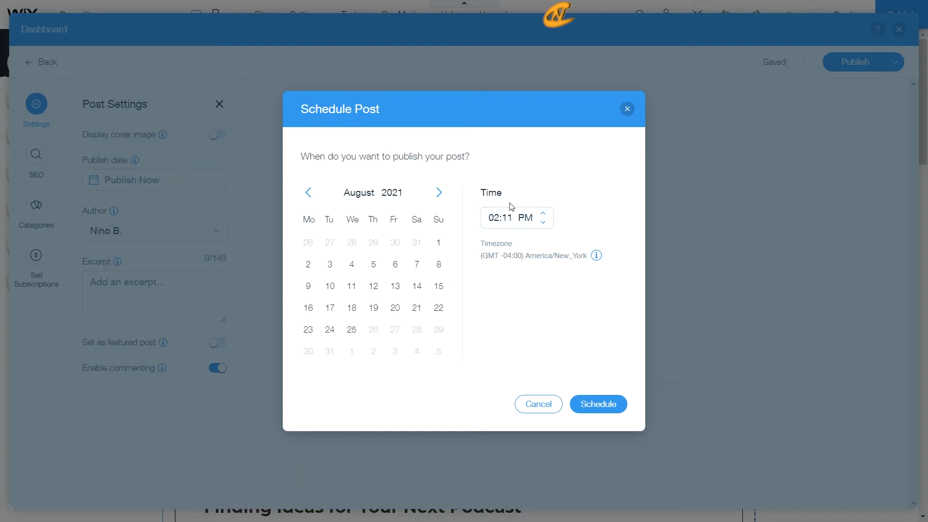
- Set the scheduled publishing time to 05:11 PM
{"action": "left_click", "coordinate": [525, 217]}
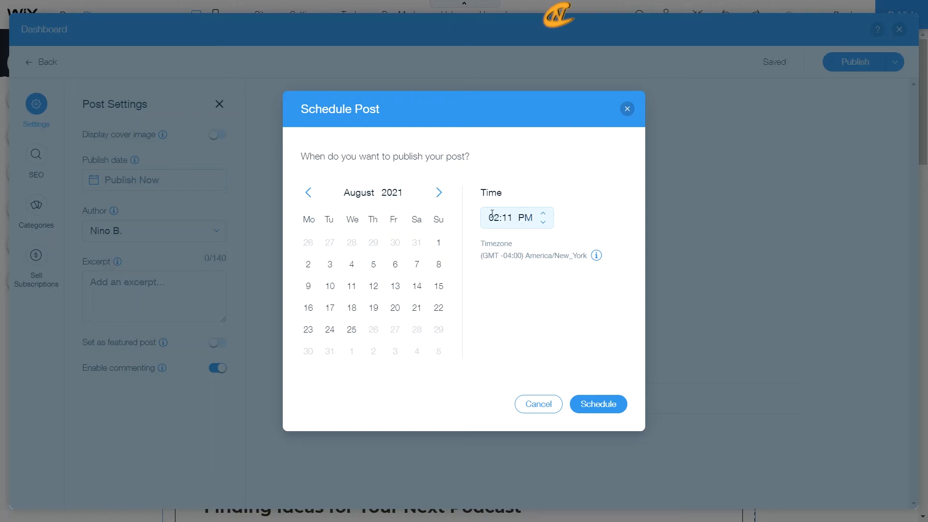
{"action": "left_click", "coordinate": [501, 220]}
{"action": "left_click", "coordinate": [499, 219]}
{"action": "key", "text": "BackSpace"}
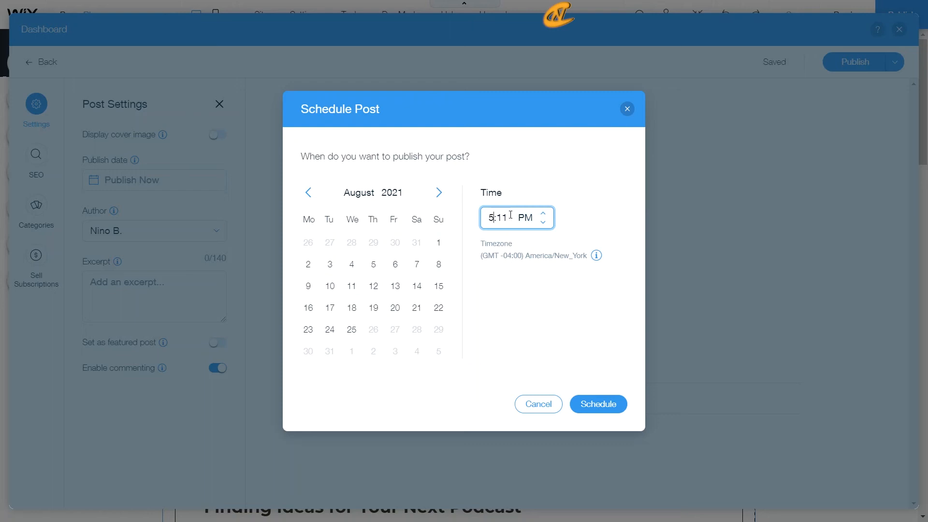
{"action": "left_click", "coordinate": [531, 186]}
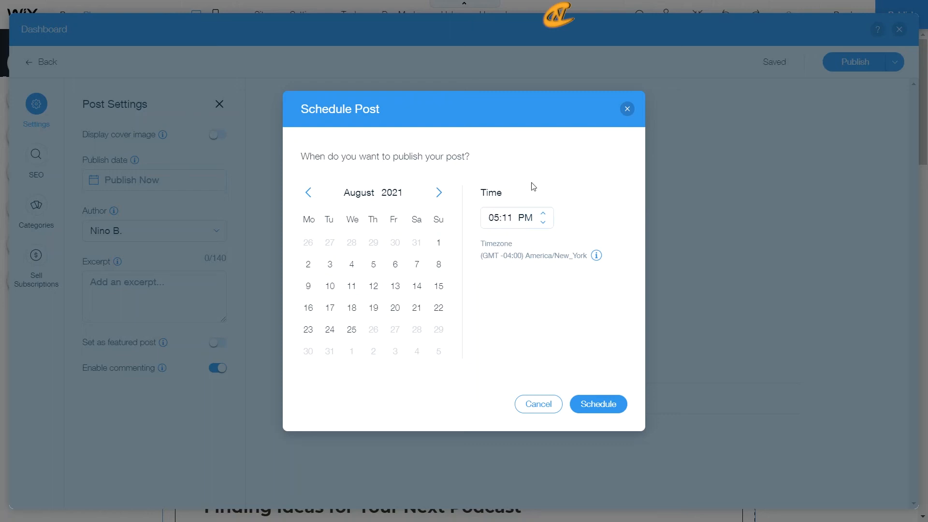
{"action": "left_click", "coordinate": [543, 222]}
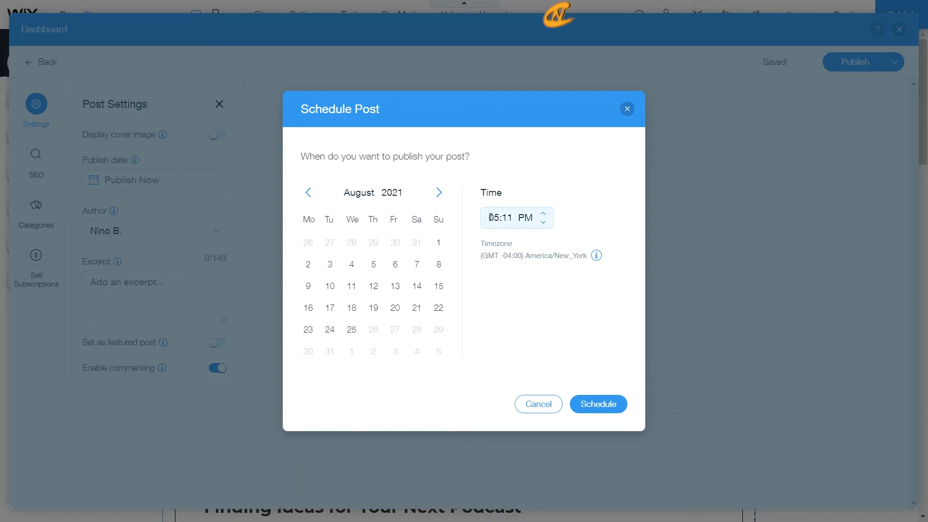
{"action": "left_click", "coordinate": [505, 217]}
{"action": "left_click", "coordinate": [509, 217]}
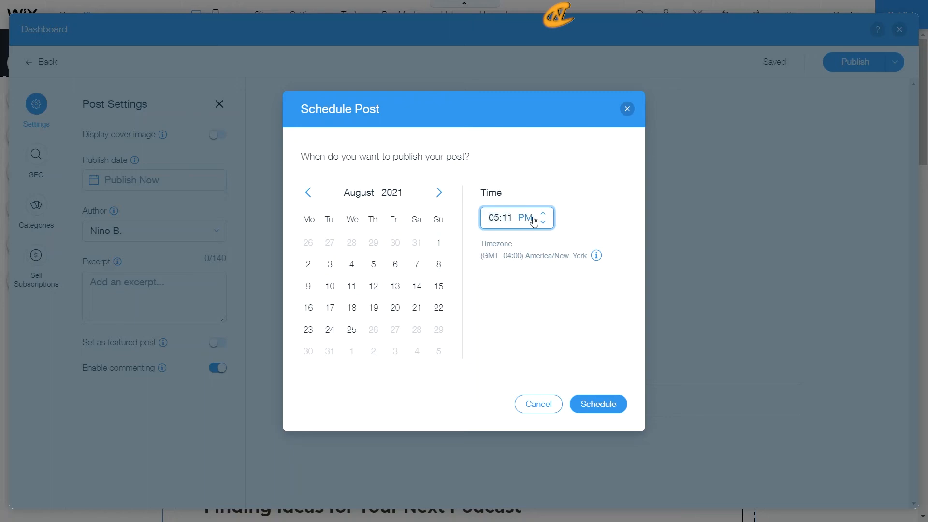
{"action": "left_click", "coordinate": [543, 214]}
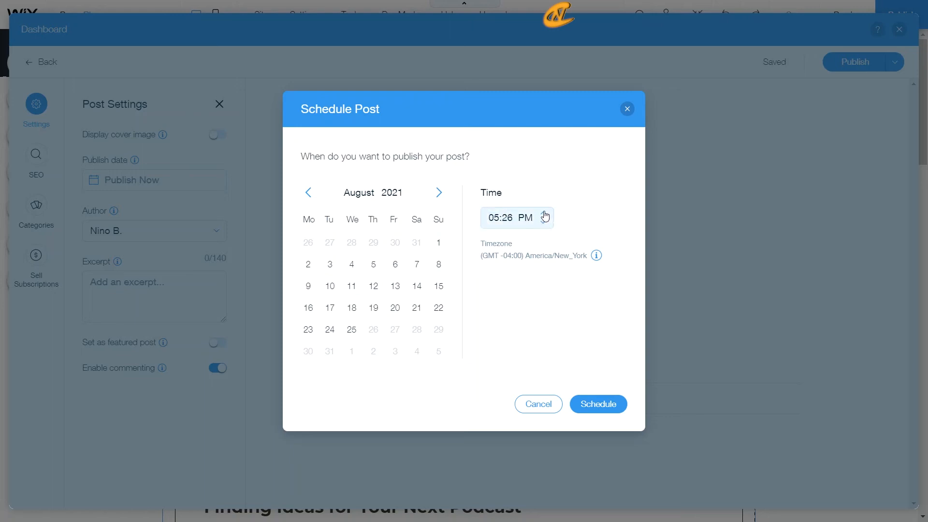
{"action": "left_click", "coordinate": [544, 215]}
{"action": "left_click", "coordinate": [543, 222]}
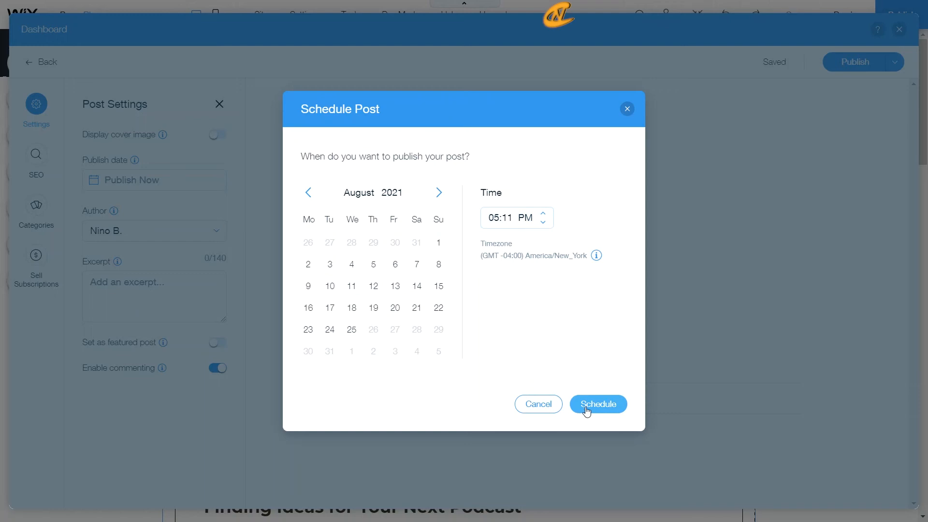
{"action": "left_click", "coordinate": [528, 404]}
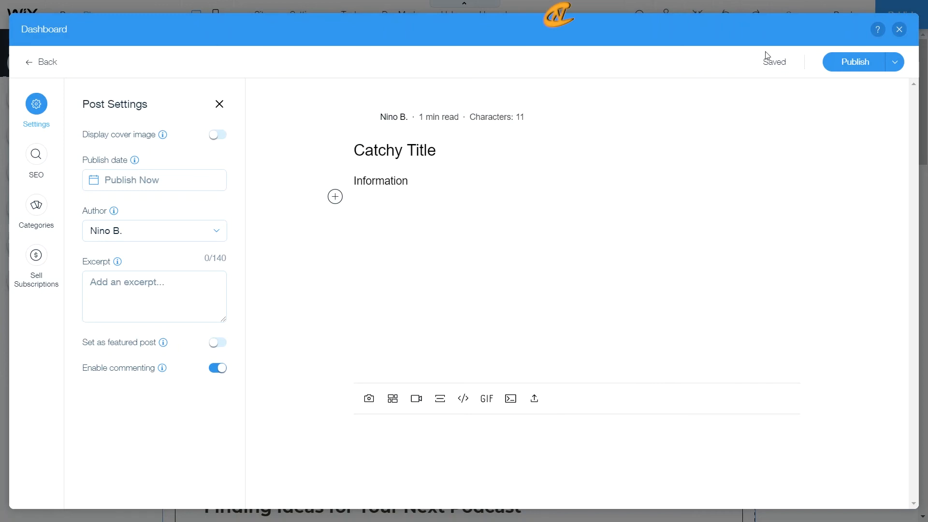
- Save the Catchy Title post as a draft and leave the post editor for the blog's post lists
{"action": "left_click", "coordinate": [902, 60]}
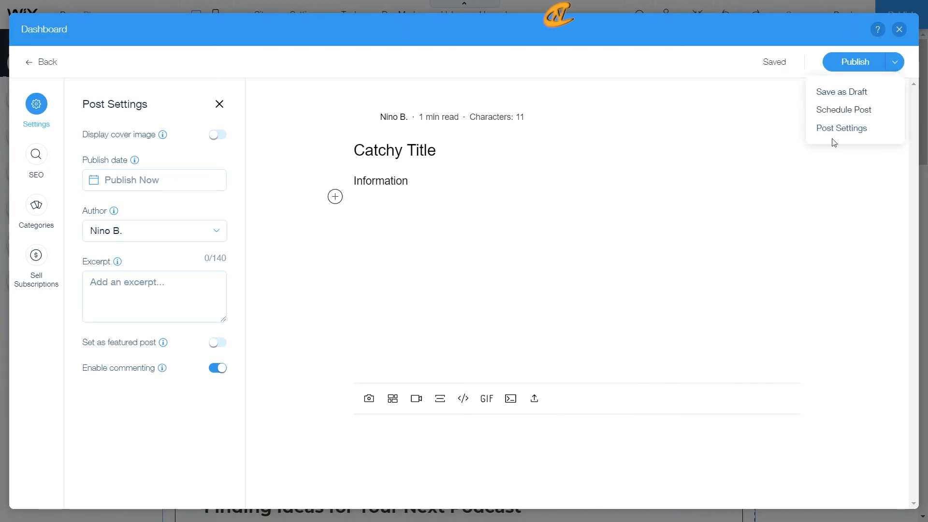
{"action": "left_click", "coordinate": [836, 99]}
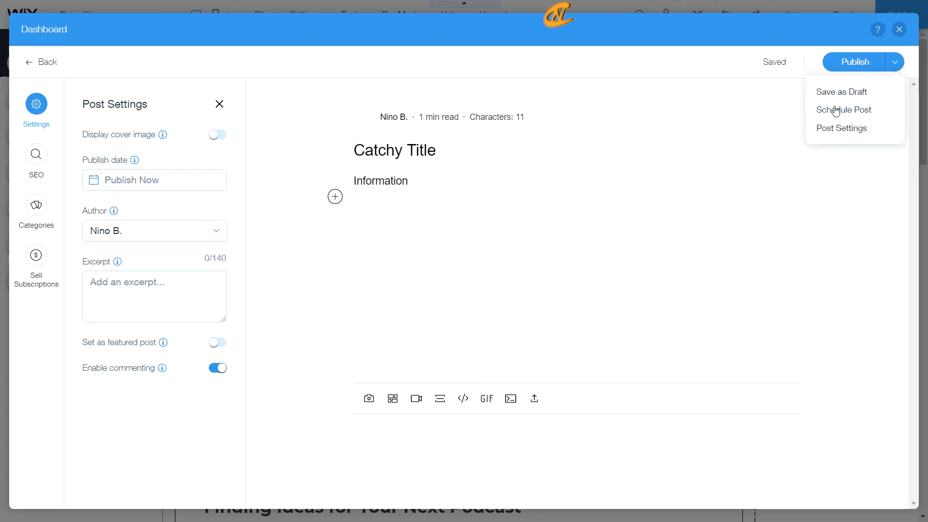
{"action": "left_click", "coordinate": [839, 92]}
{"action": "left_click", "coordinate": [34, 63]}
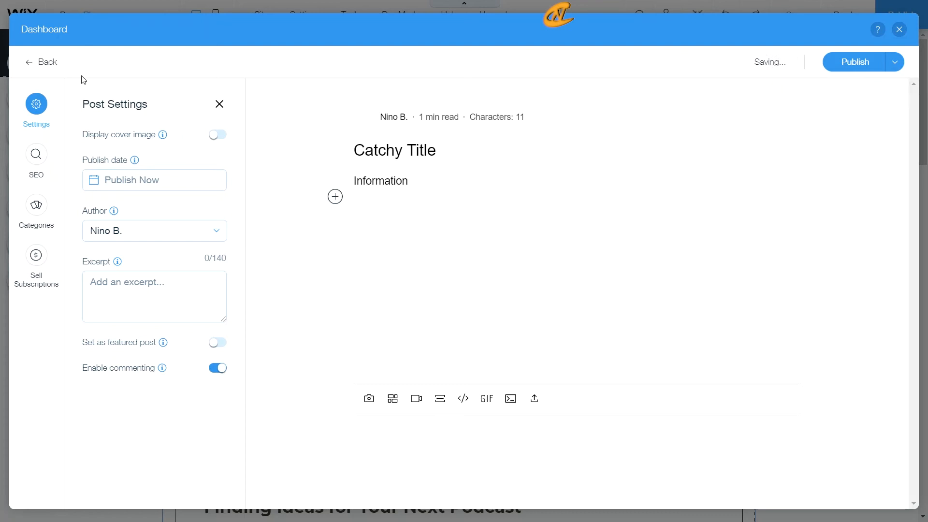
{"action": "left_click", "coordinate": [33, 62]}
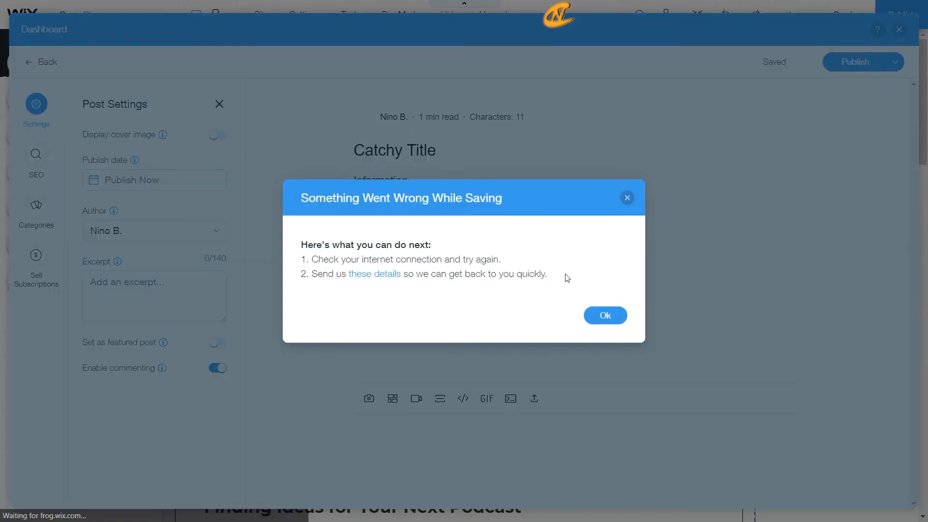
{"action": "left_click", "coordinate": [627, 198]}
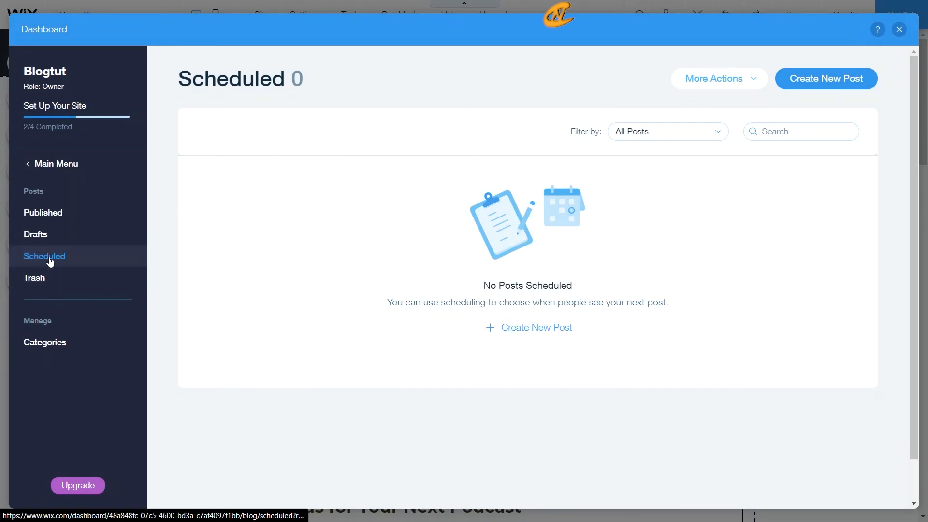
- Move the Catchy Title post from the drafts to the trash
{"action": "left_click", "coordinate": [71, 243]}
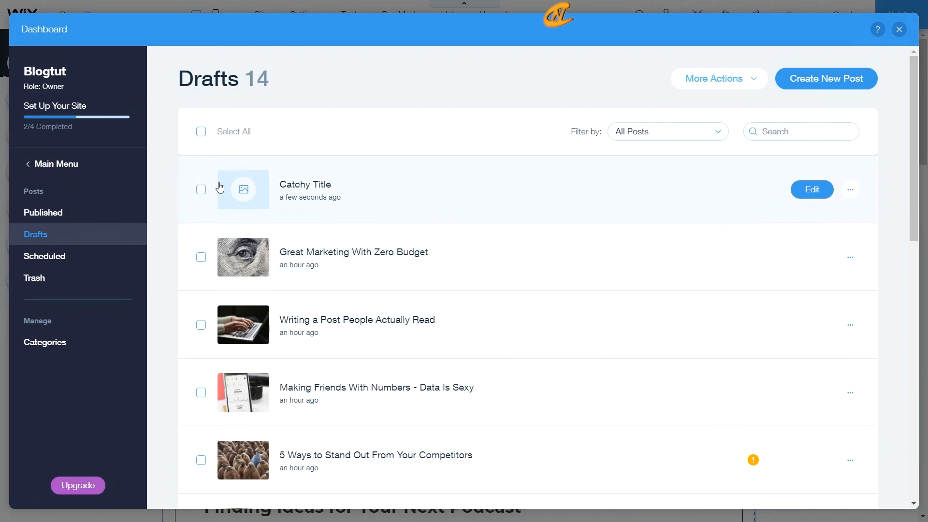
{"action": "left_click", "coordinate": [207, 192]}
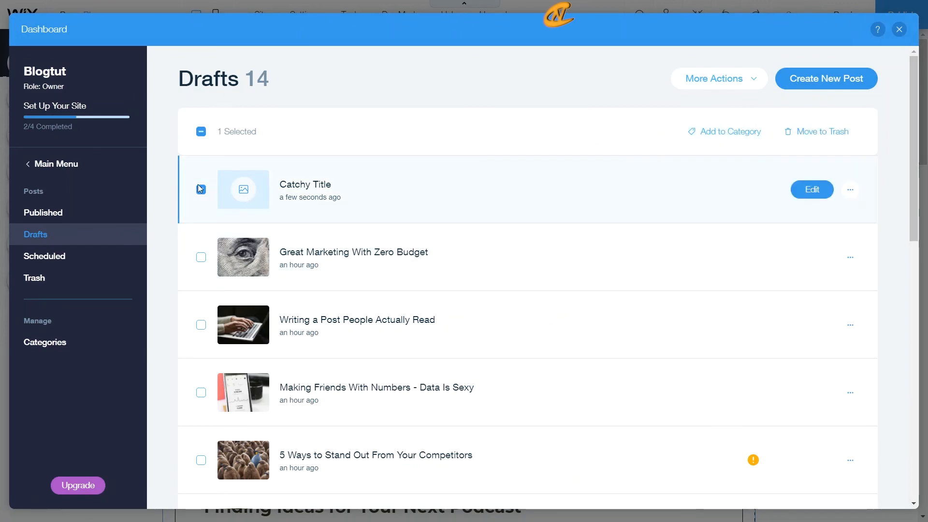
{"action": "left_click", "coordinate": [811, 131]}
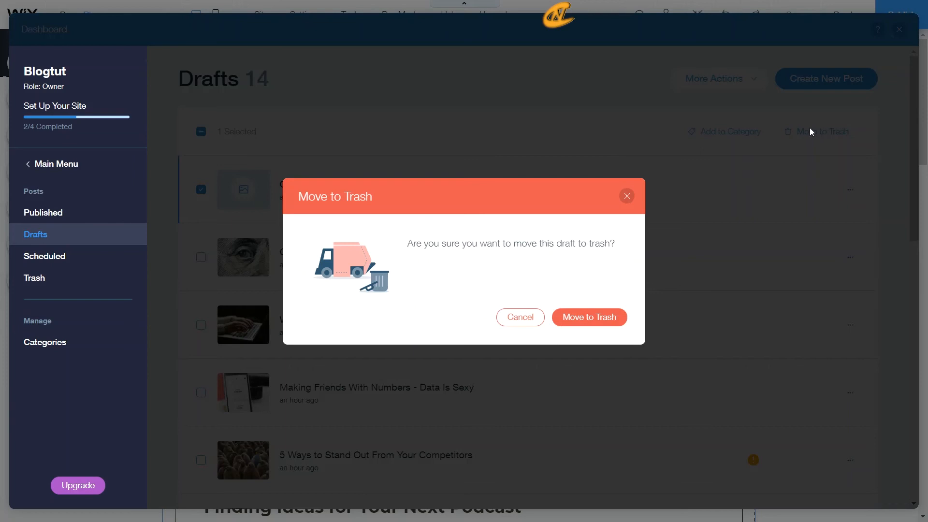
{"action": "left_click", "coordinate": [573, 315]}
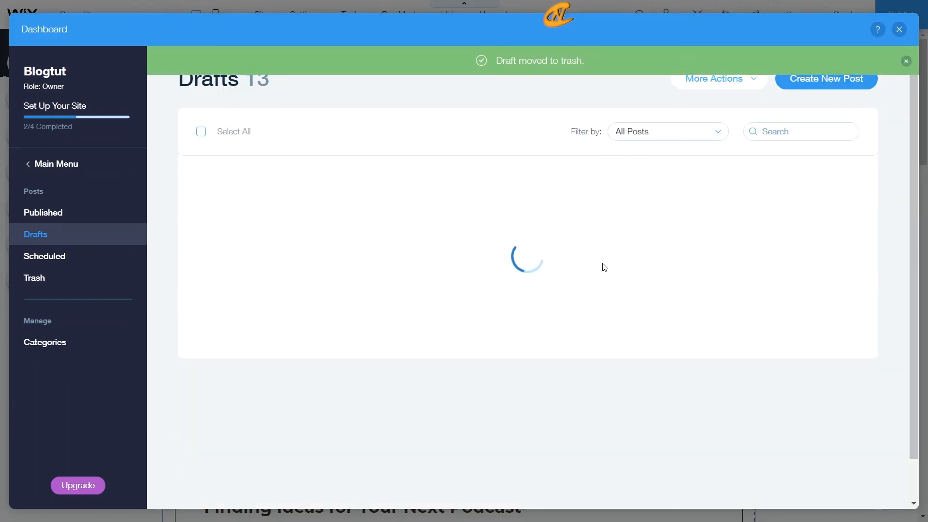
- Examine the posts in the trash and the extra blog actions such as settings, analytics and WordPress import
{"action": "left_click", "coordinate": [113, 289]}
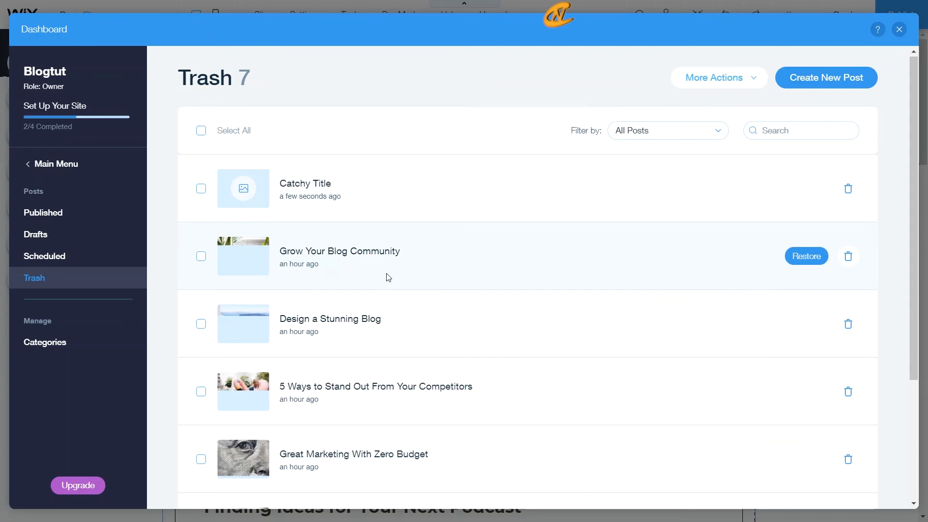
{"action": "scroll", "coordinate": [385, 276], "scroll_direction": "down", "scroll_amount": 2}
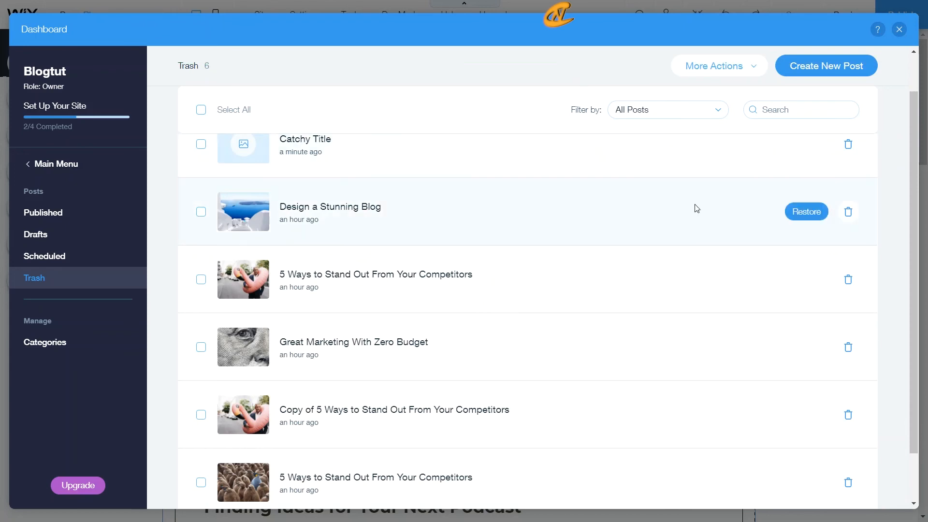
{"action": "scroll", "coordinate": [675, 229], "scroll_direction": "up", "scroll_amount": 2}
{"action": "left_click", "coordinate": [719, 79]}
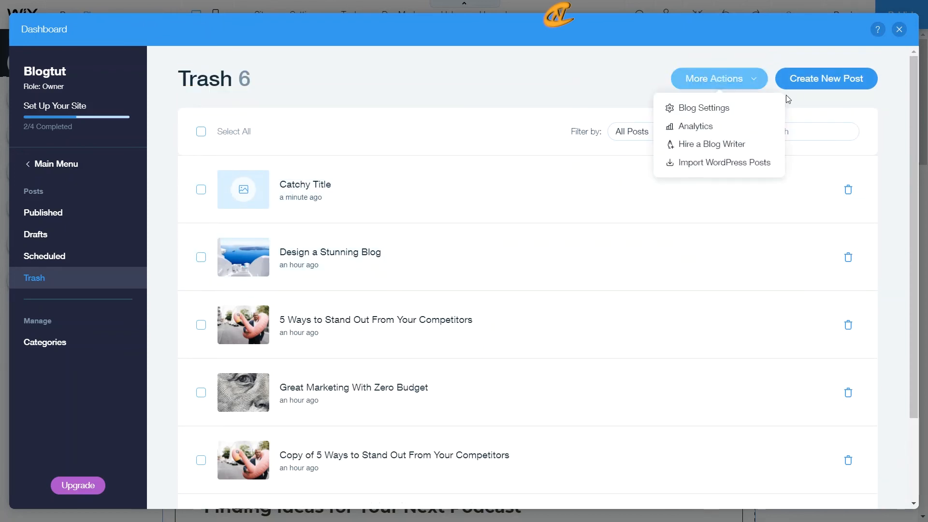
{"action": "left_click", "coordinate": [598, 81]}
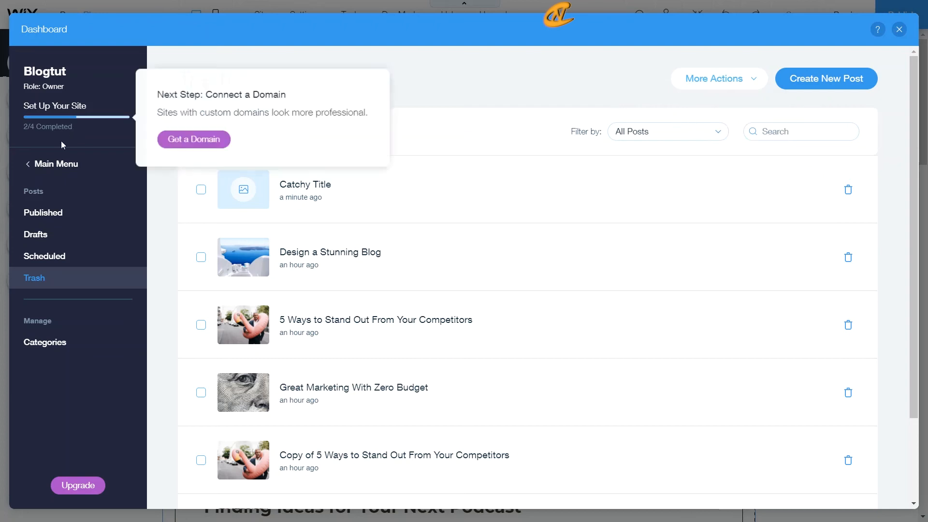
{"action": "left_click", "coordinate": [48, 217]}
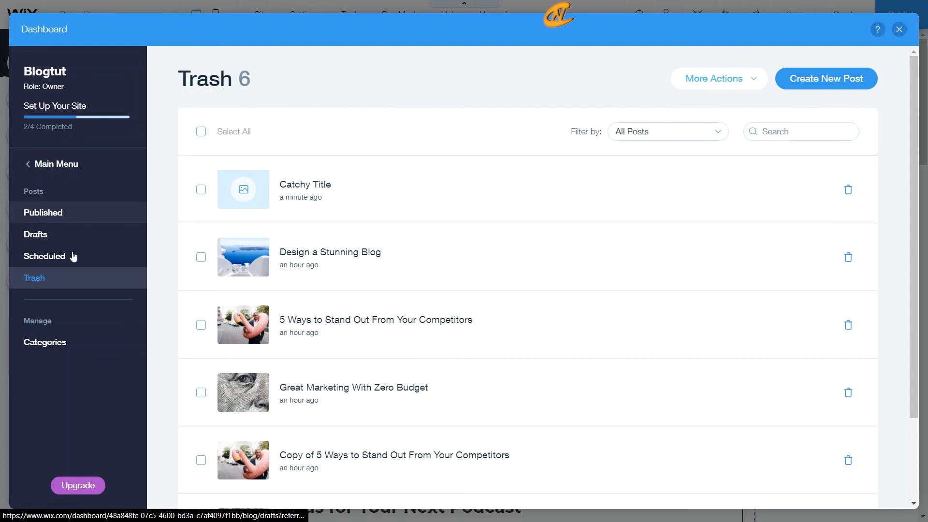
- Open the Competition category and examine its label, URL slug, title, description and image fields, leaving without saving
{"action": "left_click", "coordinate": [46, 346]}
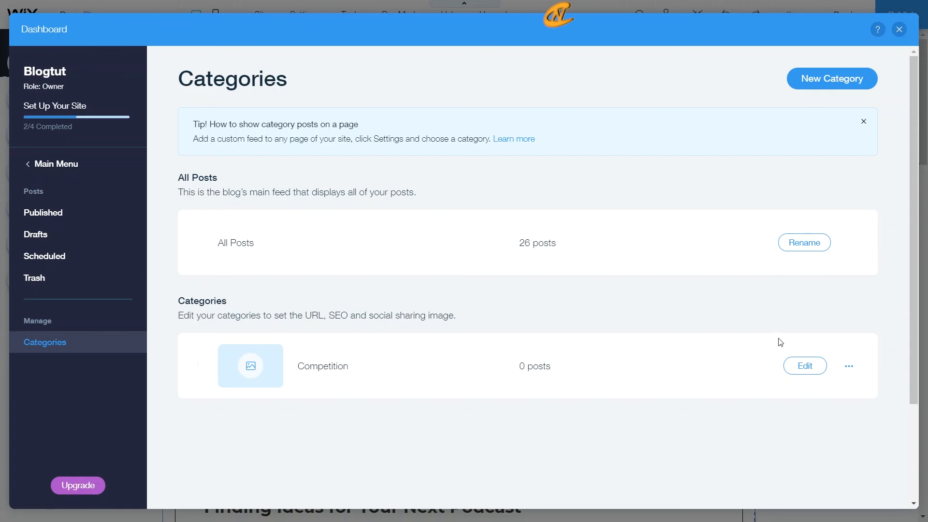
{"action": "left_click", "coordinate": [804, 367]}
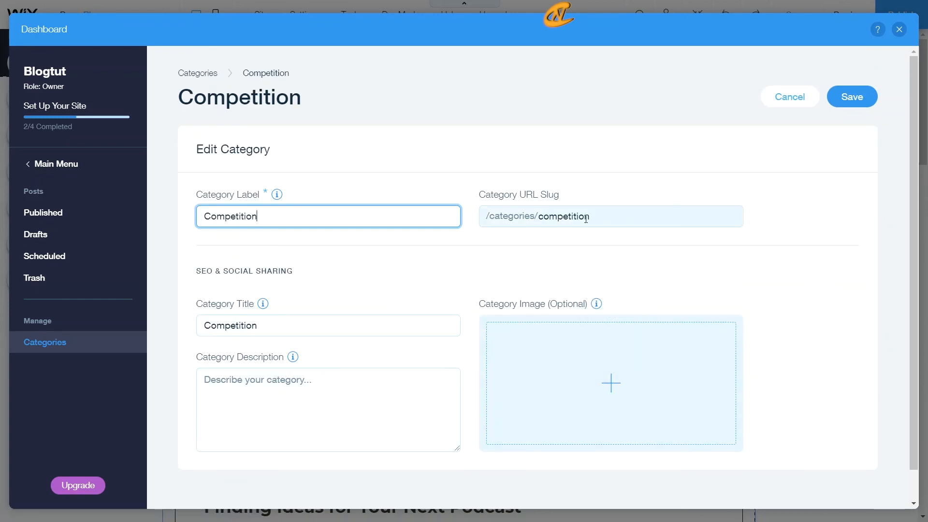
{"action": "left_click", "coordinate": [536, 219]}
{"action": "left_click", "coordinate": [550, 215]}
{"action": "left_click_drag", "start_coordinate": [584, 217], "coordinate": [557, 217]}
{"action": "left_click", "coordinate": [589, 217]}
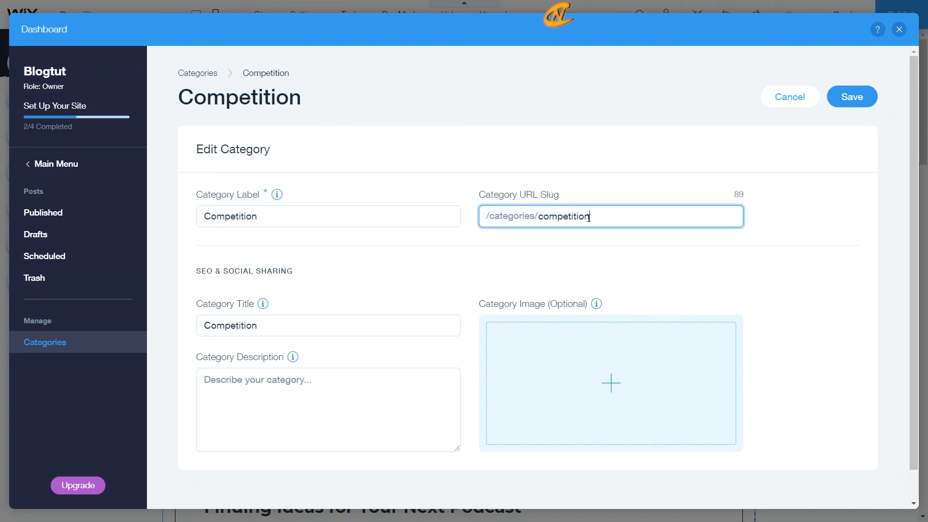
{"action": "left_click", "coordinate": [265, 216]}
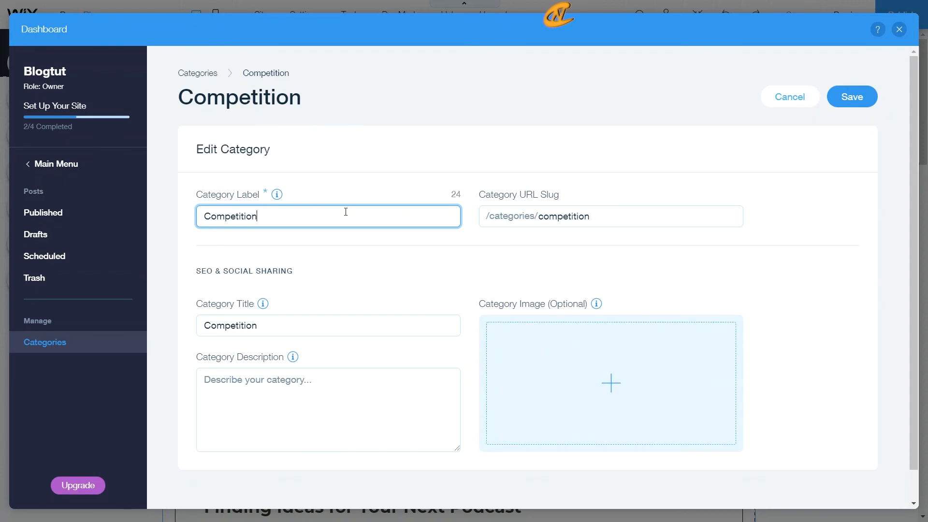
{"action": "left_click", "coordinate": [254, 323]}
{"action": "mouse_move", "coordinate": [263, 304]}
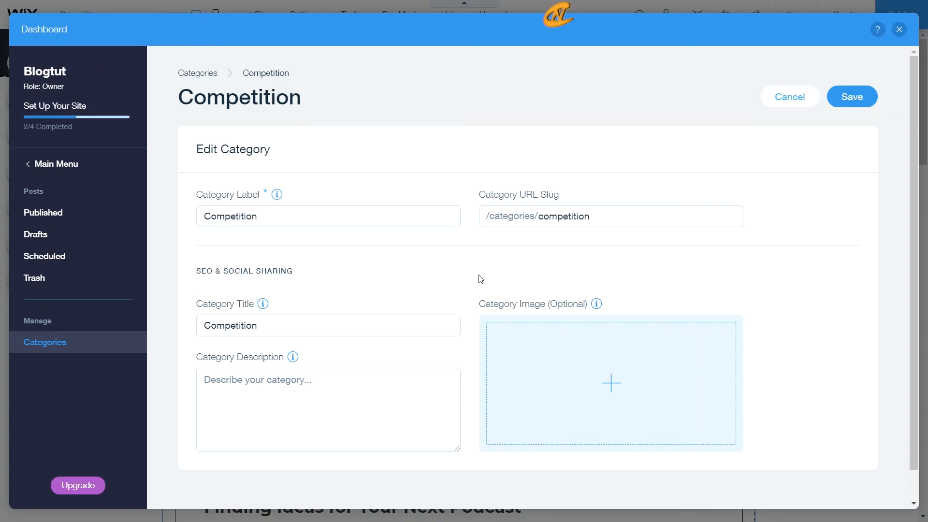
{"action": "scroll", "coordinate": [461, 273], "scroll_direction": "down", "scroll_amount": 1}
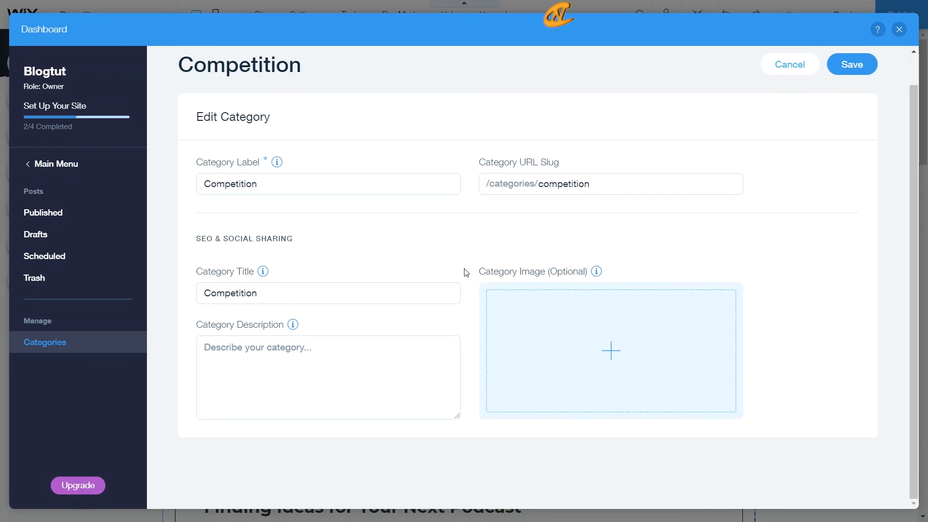
{"action": "scroll", "coordinate": [464, 272], "scroll_direction": "up", "scroll_amount": 1}
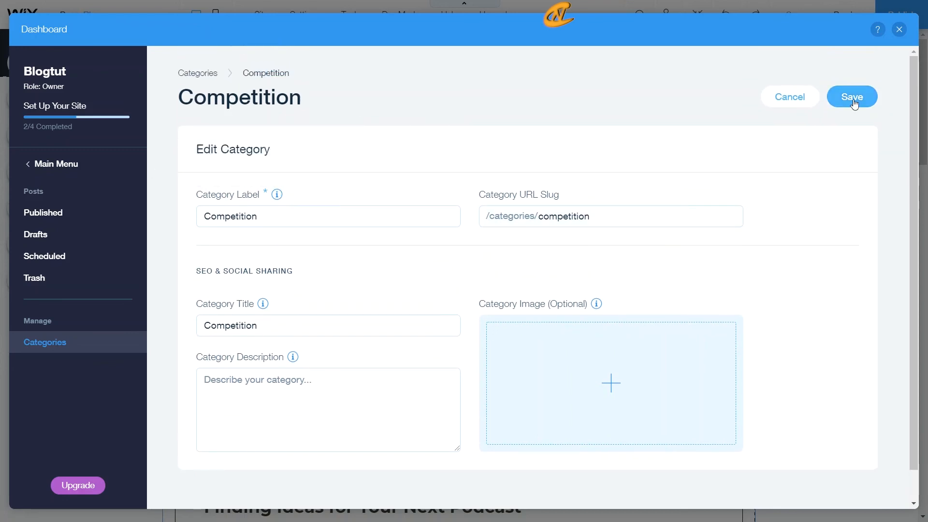
{"action": "left_click", "coordinate": [811, 102]}
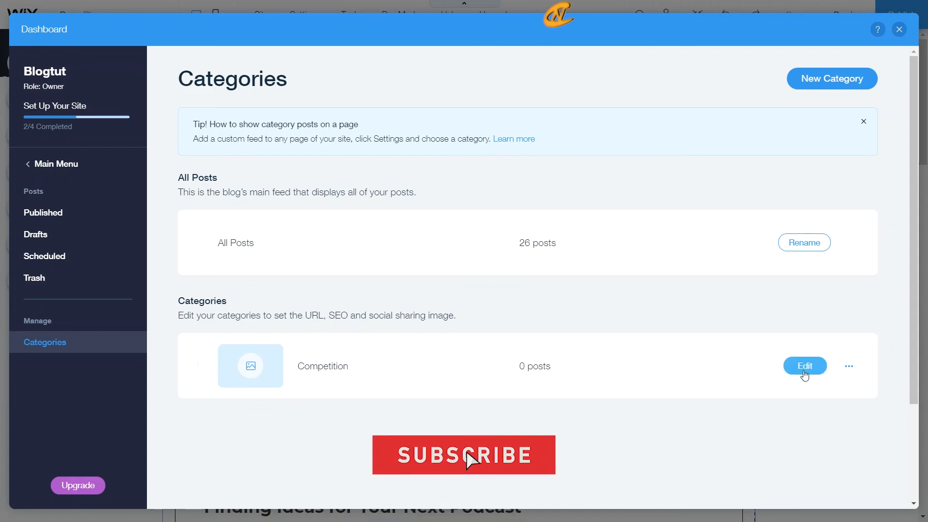
- Check the additional options available for the Competition category without deleting it
{"action": "left_click", "coordinate": [854, 367]}
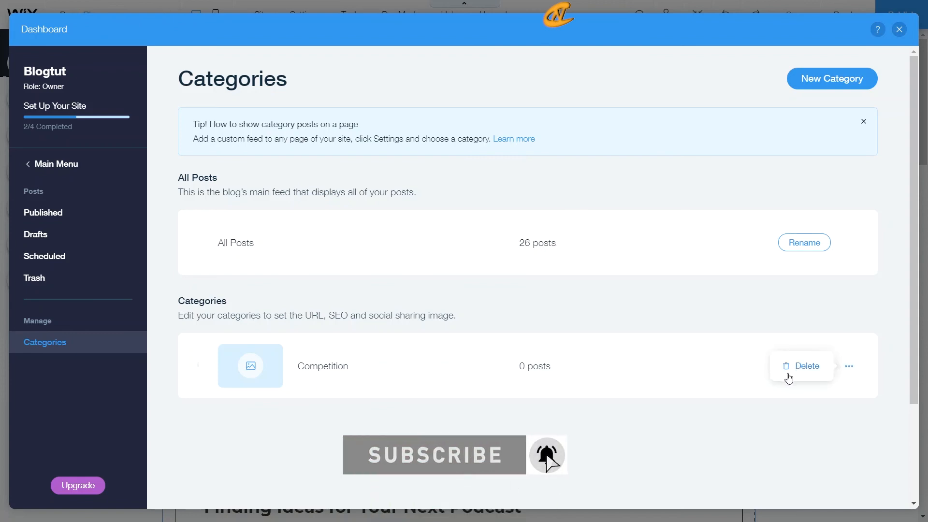
{"action": "left_click", "coordinate": [709, 365]}
{"action": "left_click", "coordinate": [850, 372]}
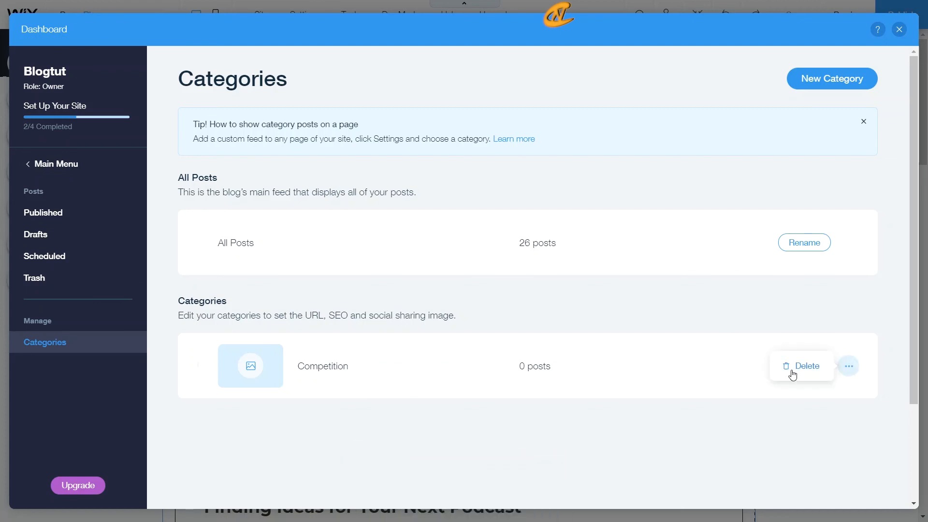
{"action": "left_click", "coordinate": [681, 370]}
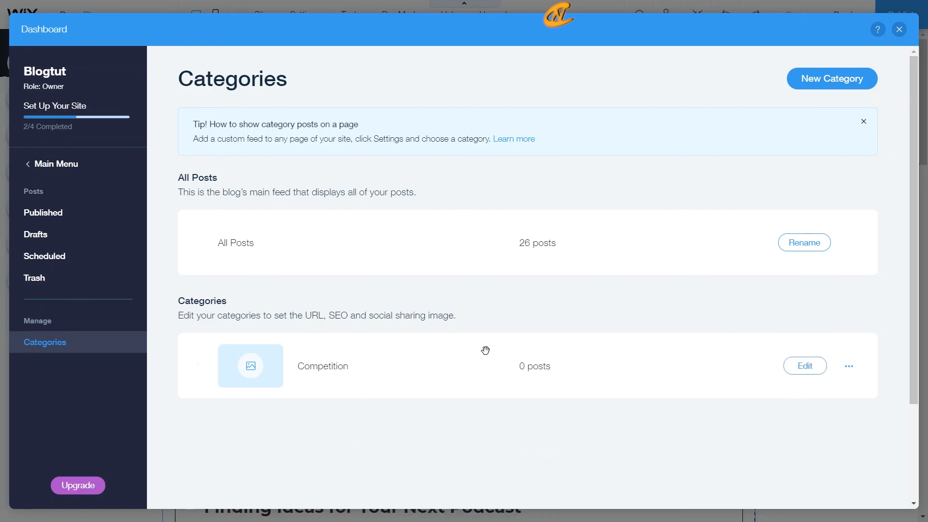
- Check the published and draft post lists and select the published post "Press Kit - The Must Have List"
{"action": "left_click", "coordinate": [93, 220]}
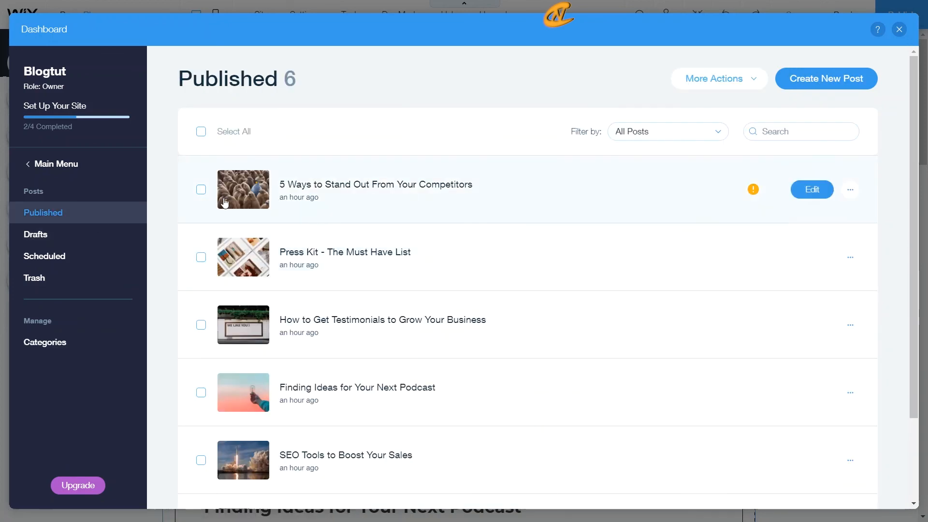
{"action": "left_click", "coordinate": [86, 236]}
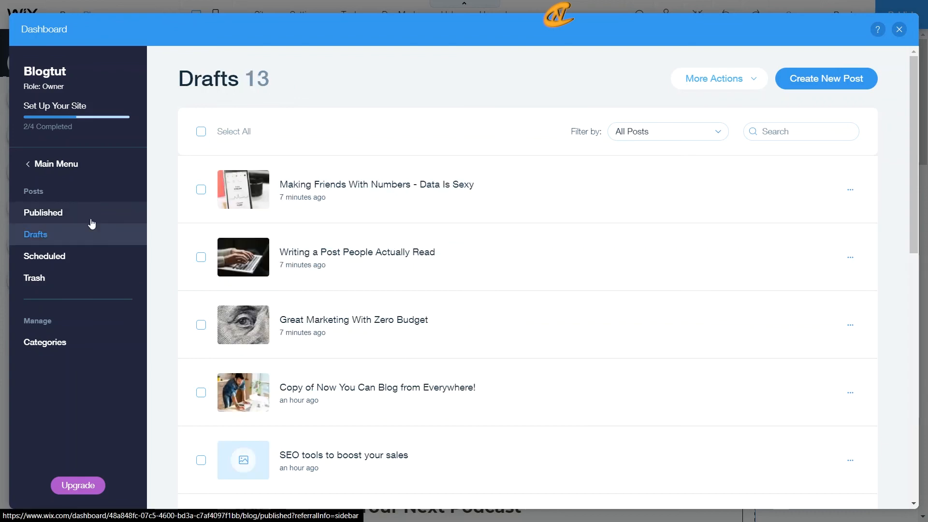
{"action": "left_click", "coordinate": [86, 220]}
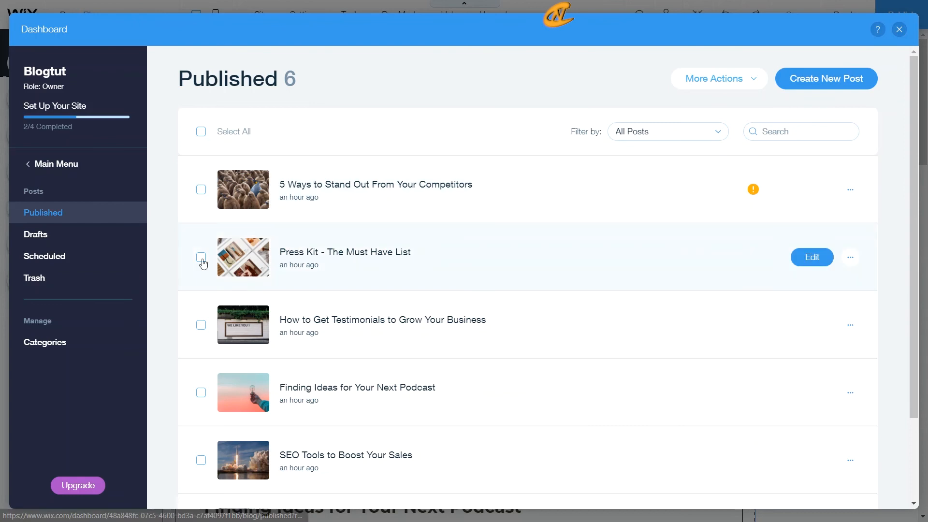
{"action": "left_click", "coordinate": [851, 259]}
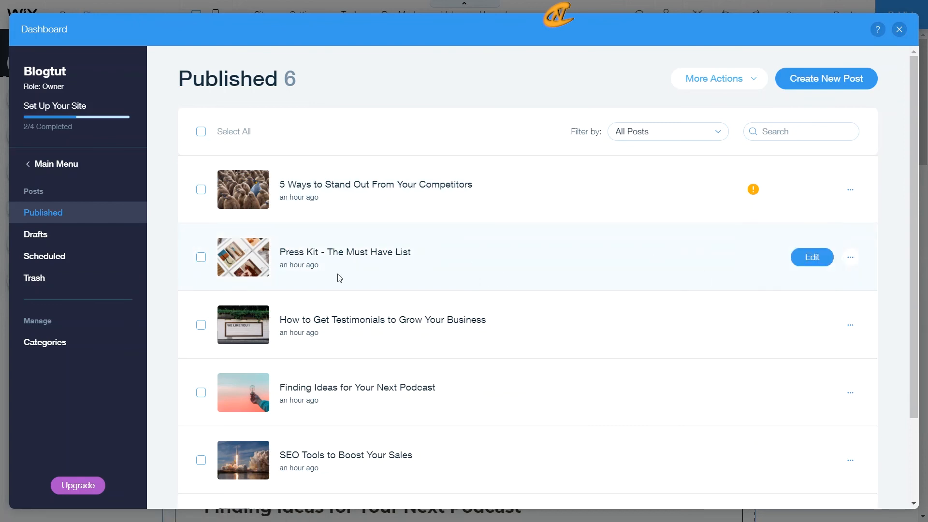
{"action": "left_click", "coordinate": [201, 258]}
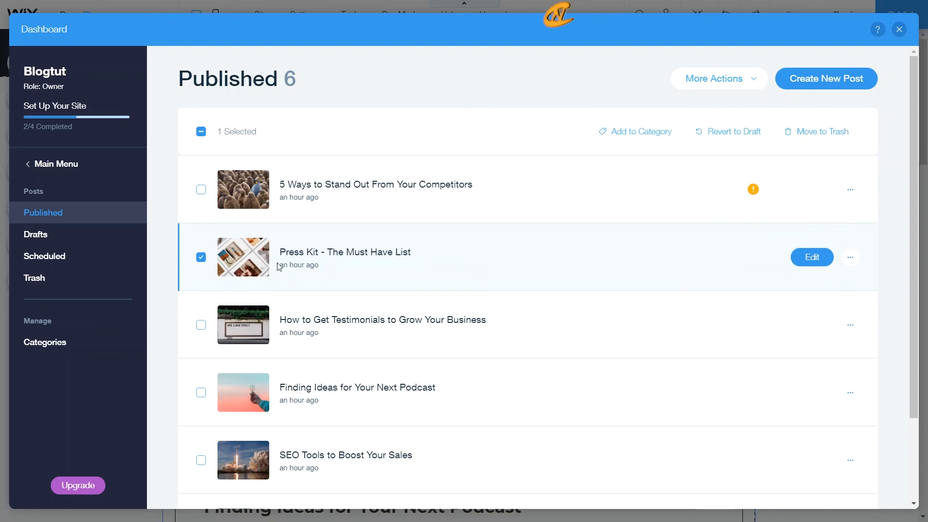
- Add the posts on testimonials and standing out from competitors to the selection and assign all three posts to the Competition category
{"action": "left_click", "coordinate": [200, 325]}
{"action": "left_click", "coordinate": [201, 190]}
{"action": "left_click", "coordinate": [634, 135]}
{"action": "left_click", "coordinate": [592, 186]}
{"action": "left_click", "coordinate": [697, 230]}
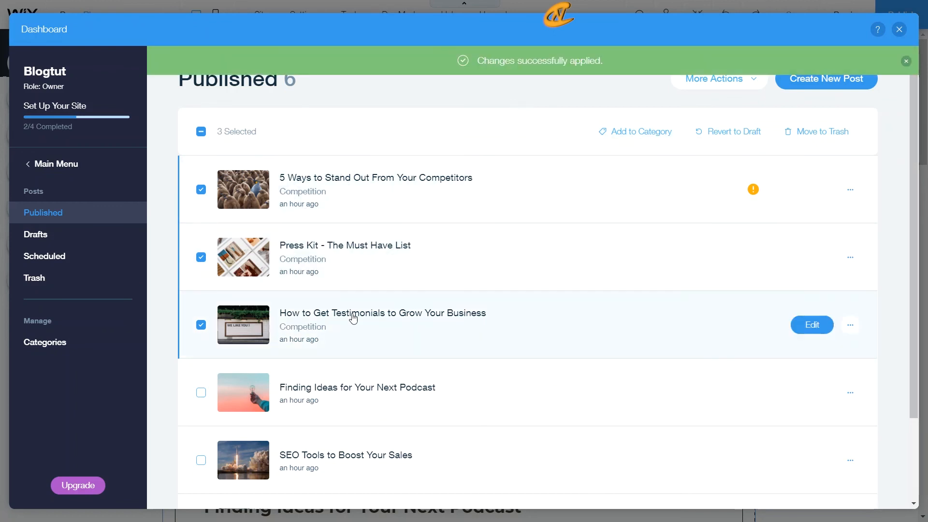
- Check the category options for all published posts together, leaving without applying anything, and clear the selection
{"action": "left_click", "coordinate": [200, 130]}
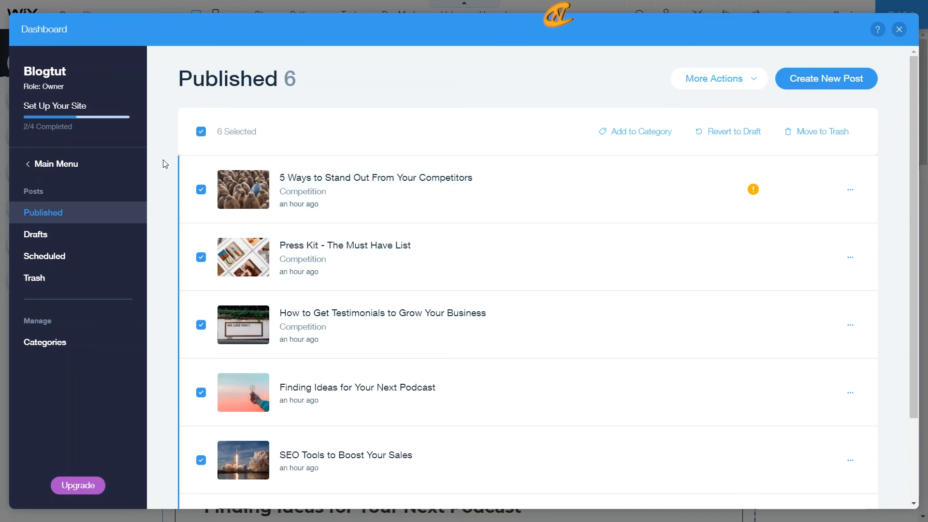
{"action": "left_click", "coordinate": [634, 132]}
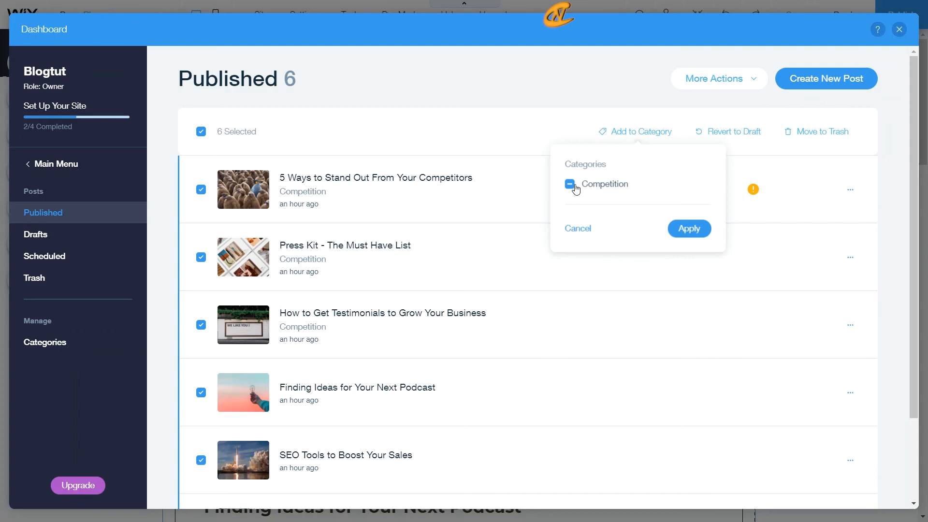
{"action": "left_click", "coordinate": [575, 227]}
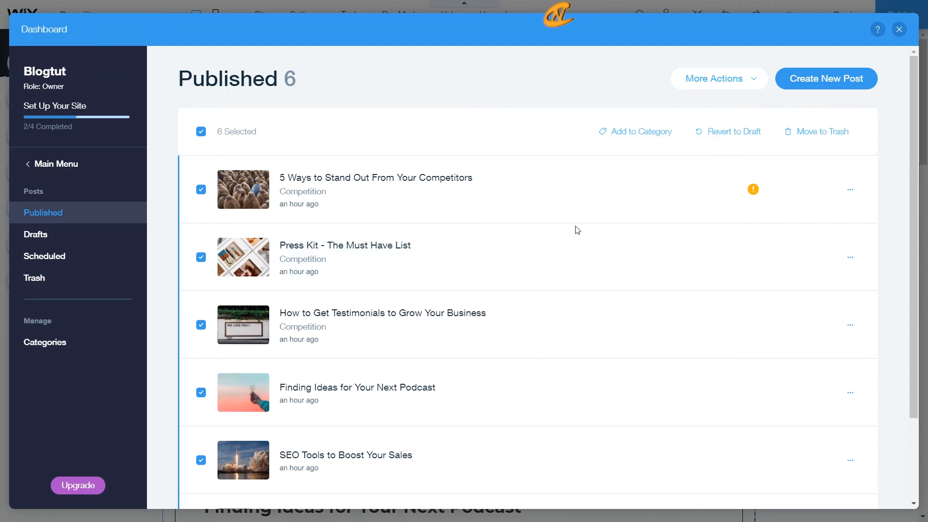
{"action": "left_click", "coordinate": [201, 132]}
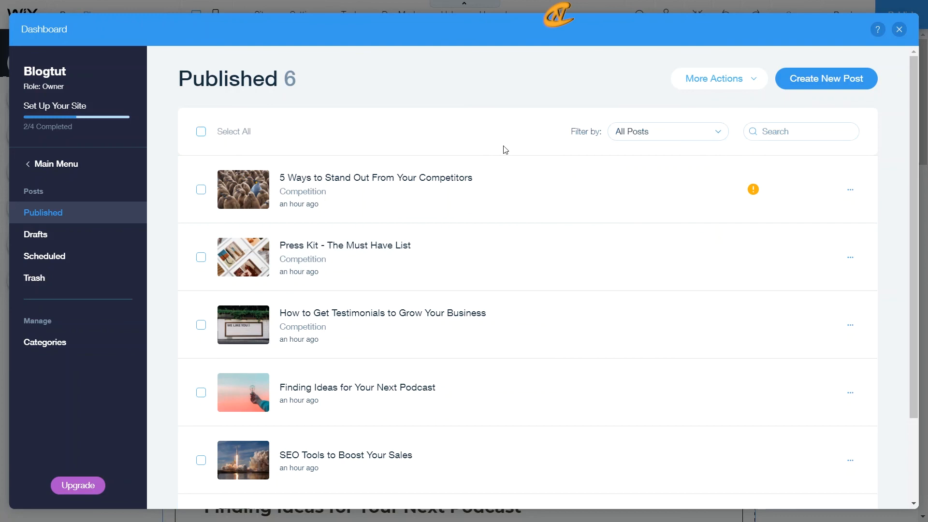
- Filter the published posts by the Competition category
{"action": "left_click", "coordinate": [629, 136]}
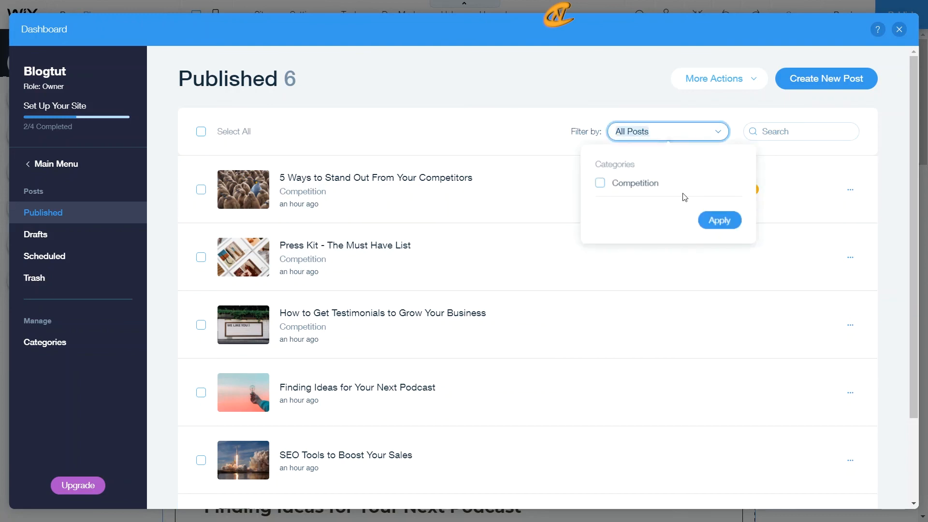
{"action": "left_click", "coordinate": [599, 183]}
{"action": "left_click", "coordinate": [720, 220]}
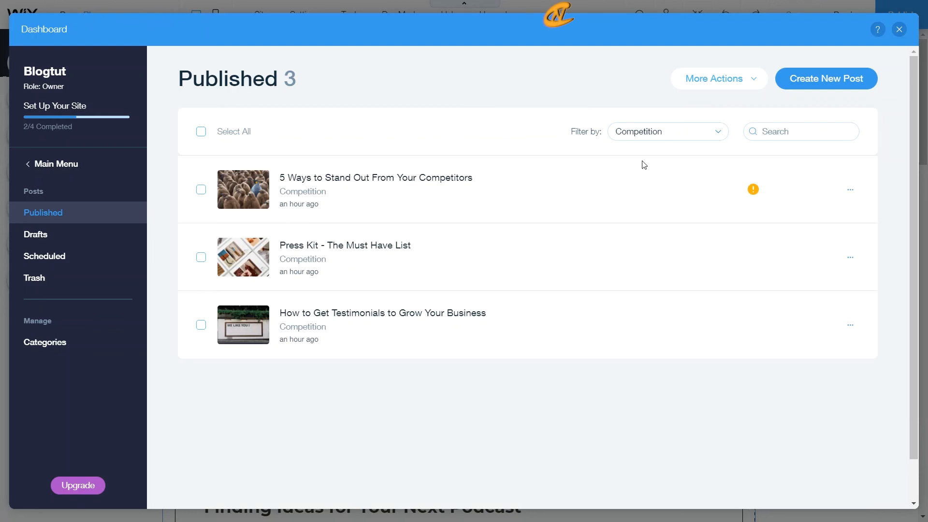
- Remove the Competition filter and look through the full list of published posts
{"action": "left_click", "coordinate": [650, 132]}
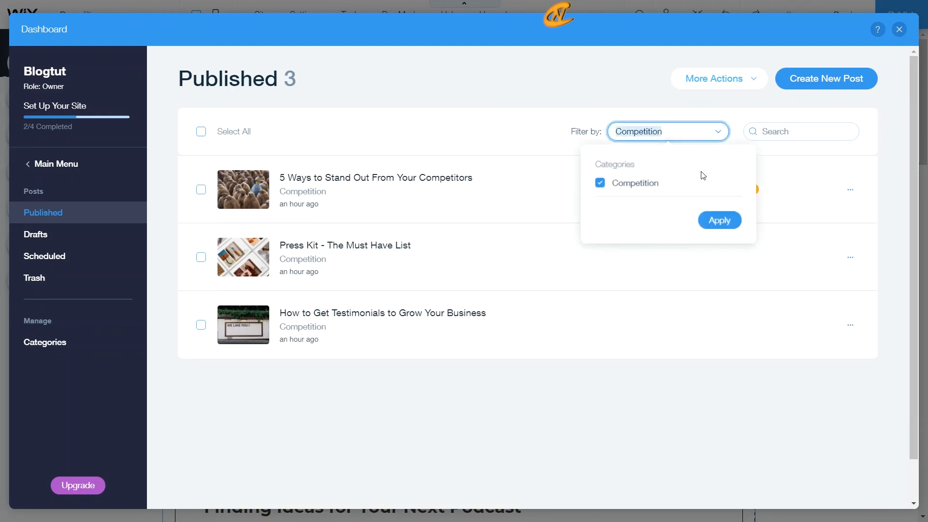
{"action": "left_click", "coordinate": [626, 186]}
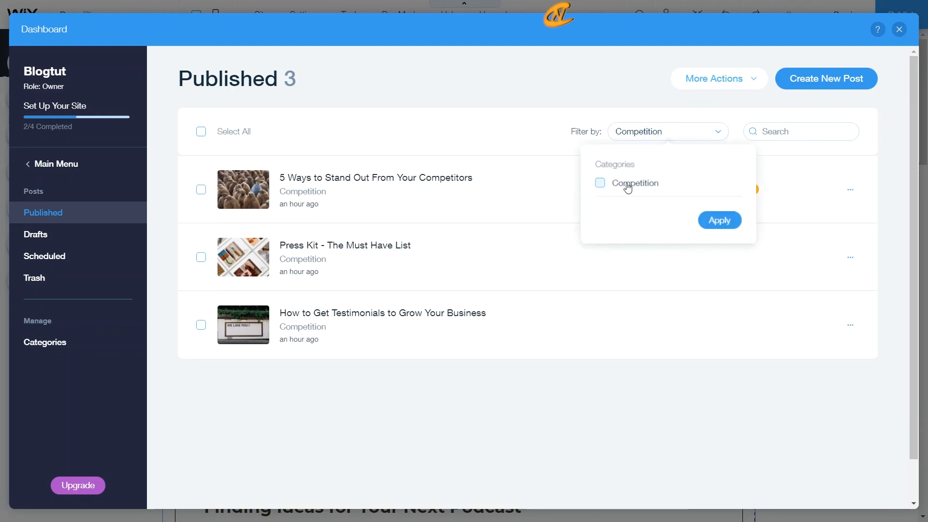
{"action": "left_click", "coordinate": [714, 221]}
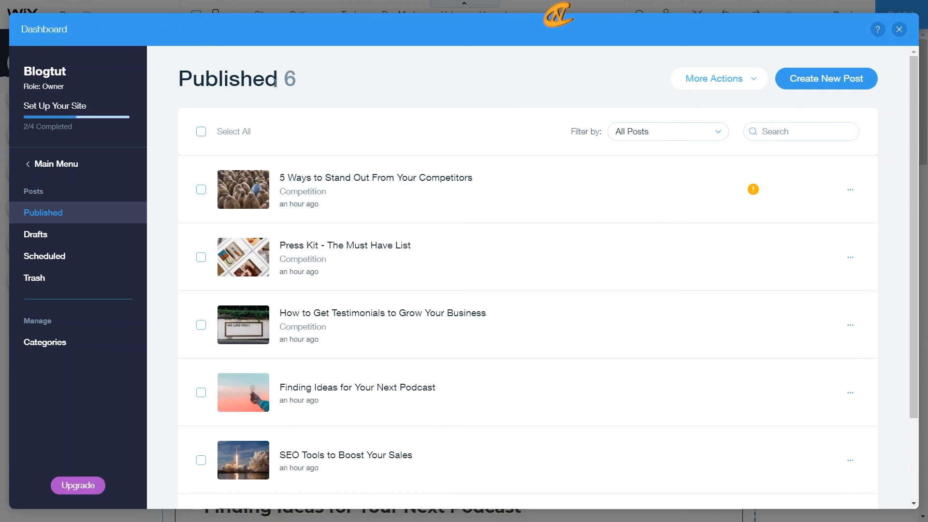
{"action": "scroll", "coordinate": [326, 211], "scroll_direction": "down", "scroll_amount": 2}
{"action": "scroll", "coordinate": [346, 222], "scroll_direction": "up", "scroll_amount": 2}
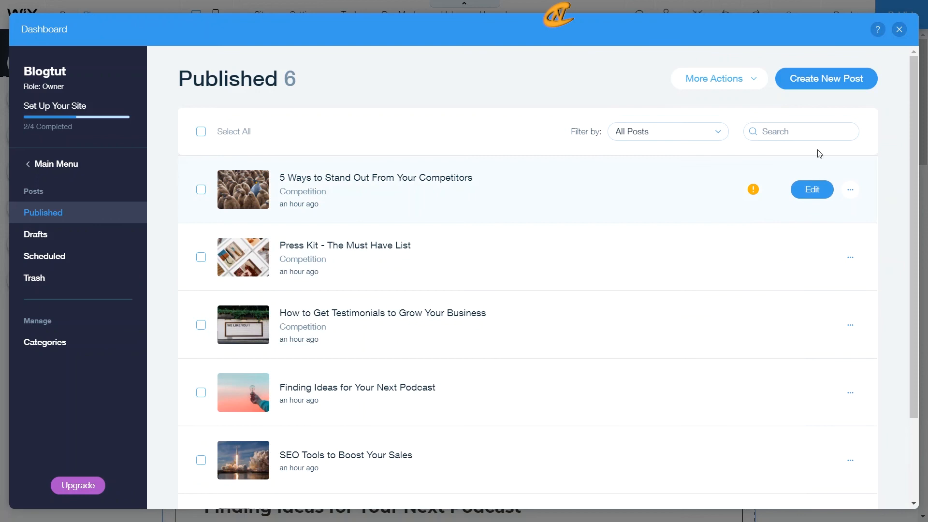
- Close the dashboard and turn off showing featured posts only in the Custom Feed's display settings
{"action": "left_click", "coordinate": [899, 30]}
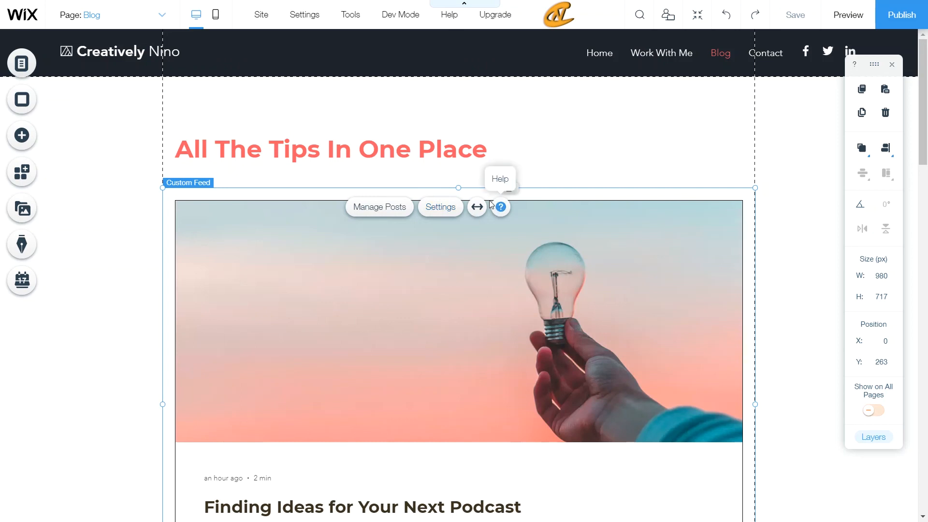
{"action": "left_click", "coordinate": [439, 209]}
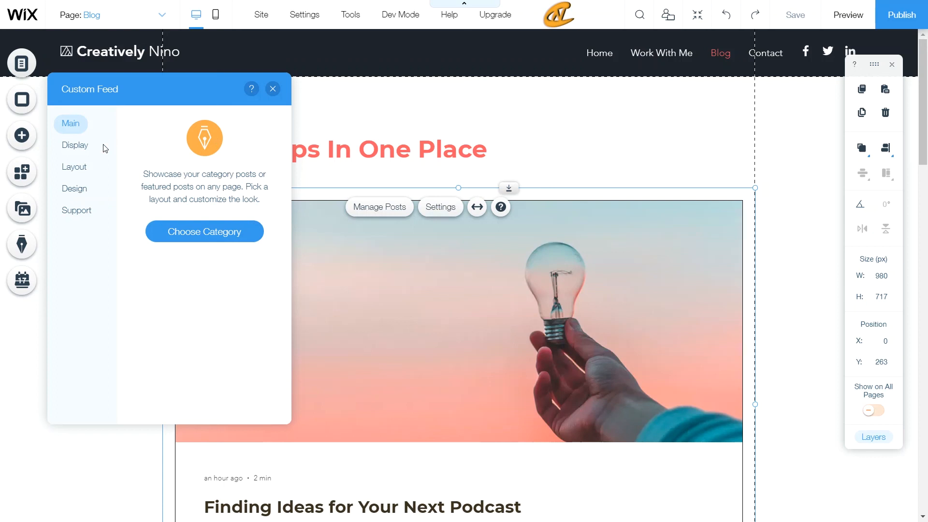
{"action": "left_click", "coordinate": [73, 145]}
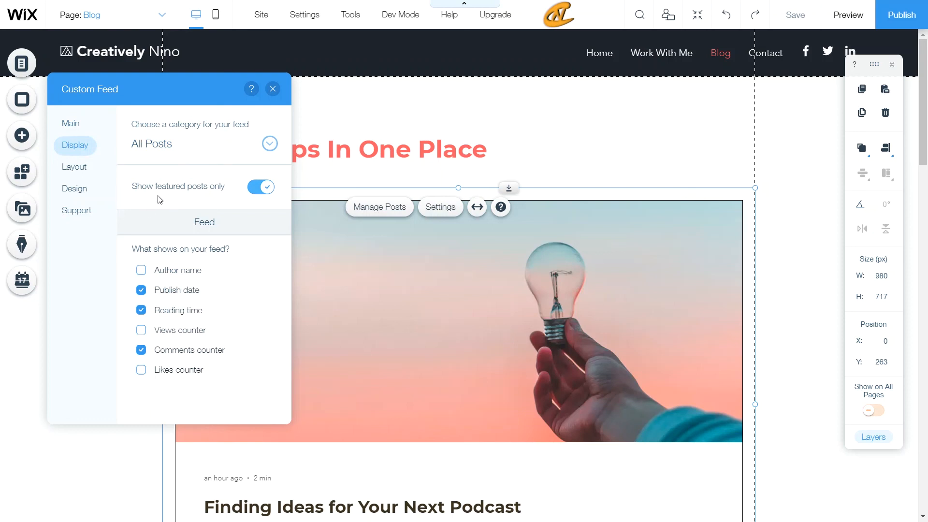
{"action": "left_click", "coordinate": [259, 189]}
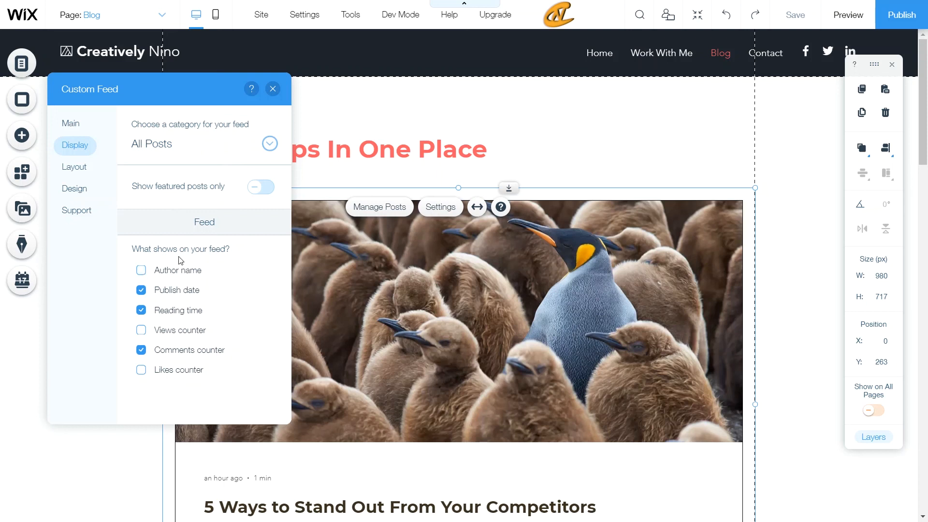
- Try showing the author name without its badge on the Custom Feed, and hide the author name again
{"action": "scroll", "coordinate": [516, 259], "scroll_direction": "down", "scroll_amount": 2}
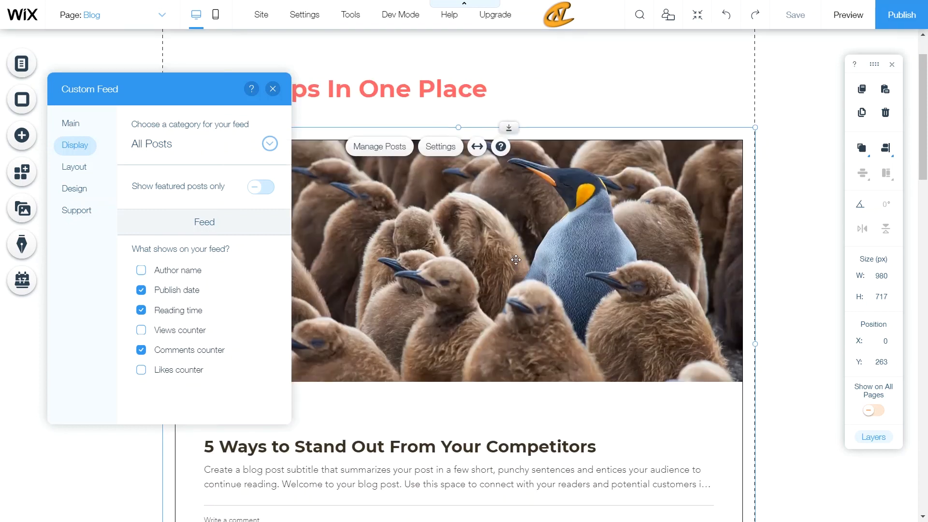
{"action": "scroll", "coordinate": [515, 260], "scroll_direction": "down", "scroll_amount": 3}
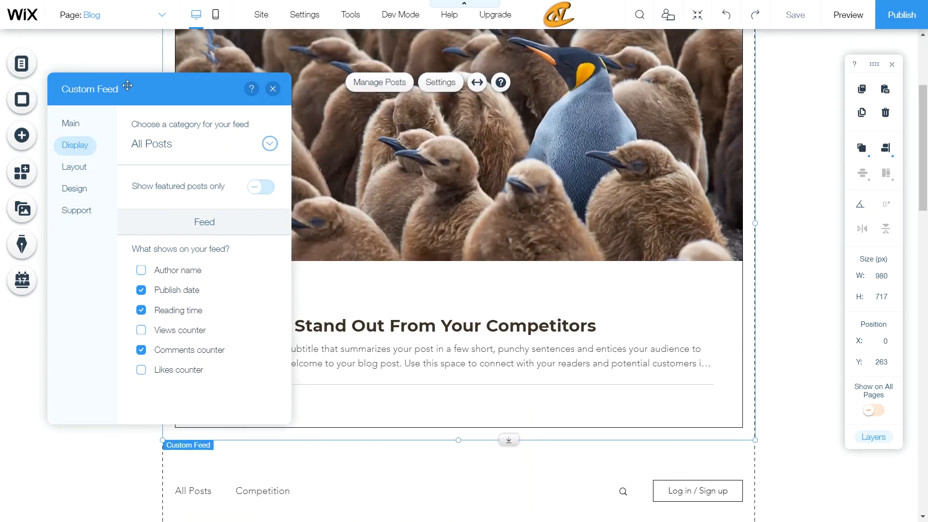
{"action": "left_click_drag", "start_coordinate": [127, 85], "coordinate": [692, 34]}
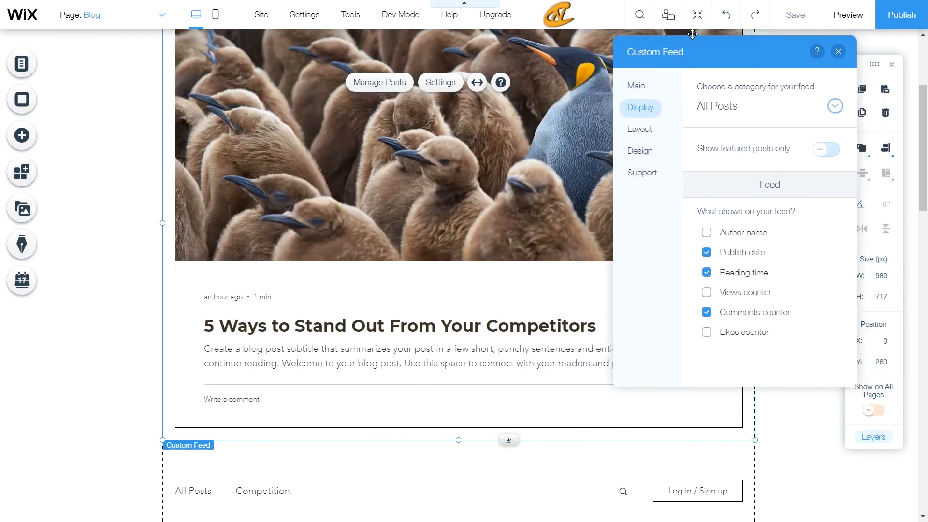
{"action": "scroll", "coordinate": [362, 226], "scroll_direction": "up", "scroll_amount": 2}
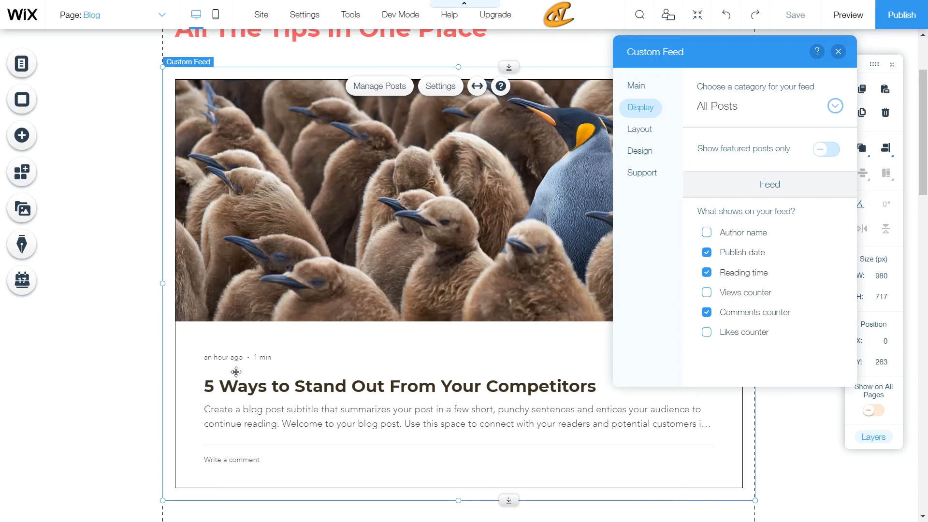
{"action": "left_click", "coordinate": [706, 233]}
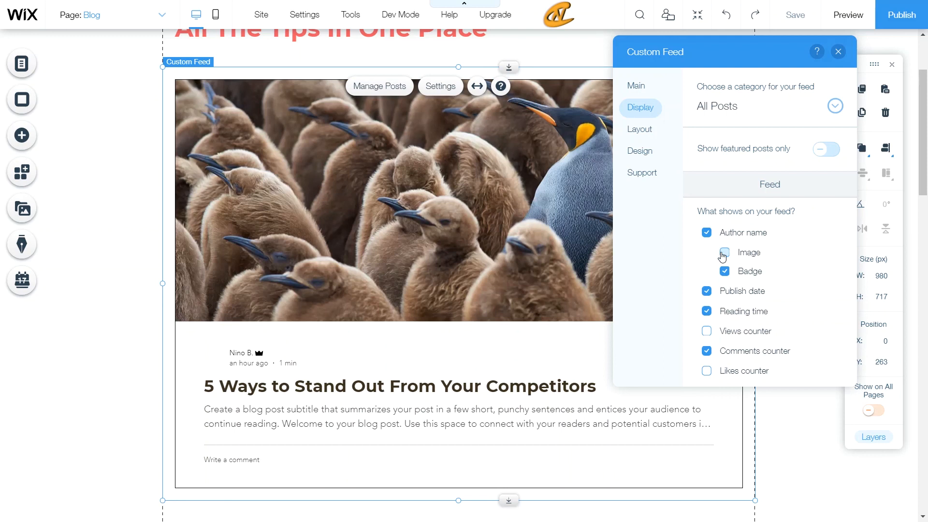
{"action": "left_click", "coordinate": [724, 271]}
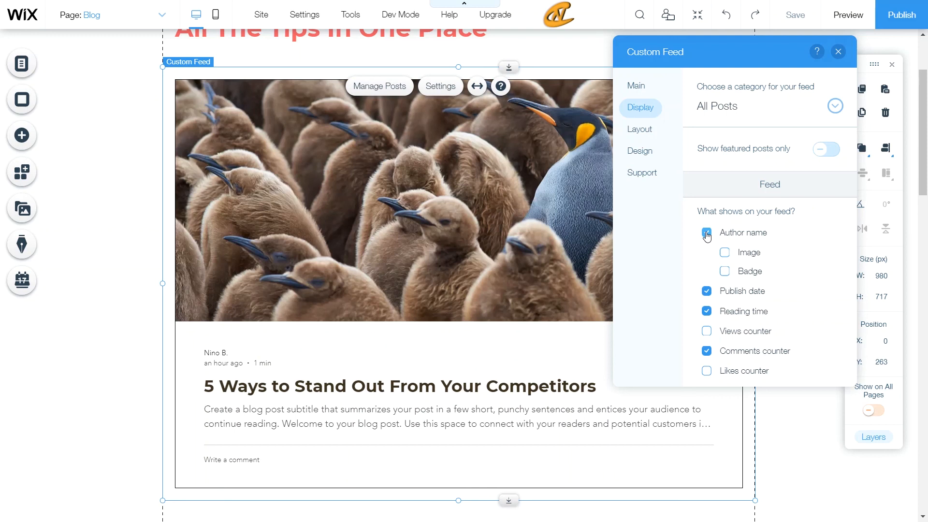
{"action": "left_click", "coordinate": [707, 233]}
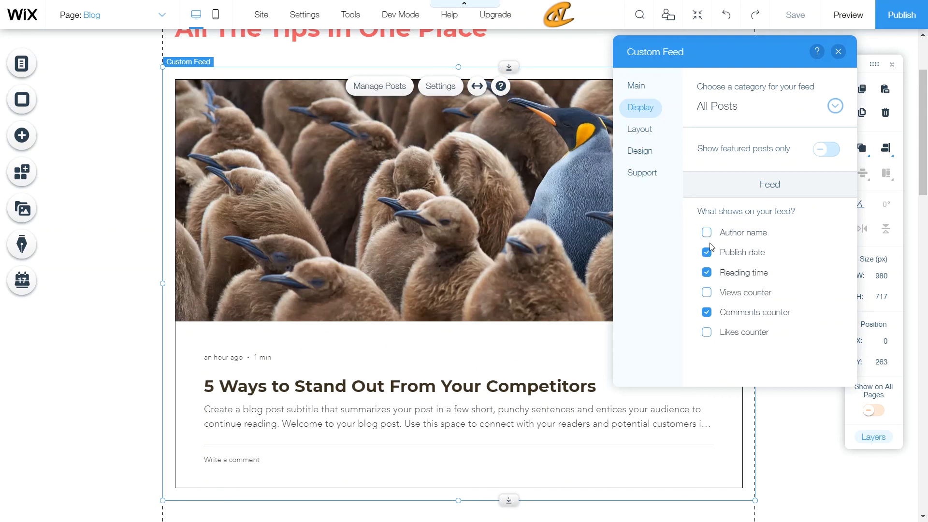
- Try showing the views counter and likes counter on the feed, hiding each one again
{"action": "left_click", "coordinate": [738, 299]}
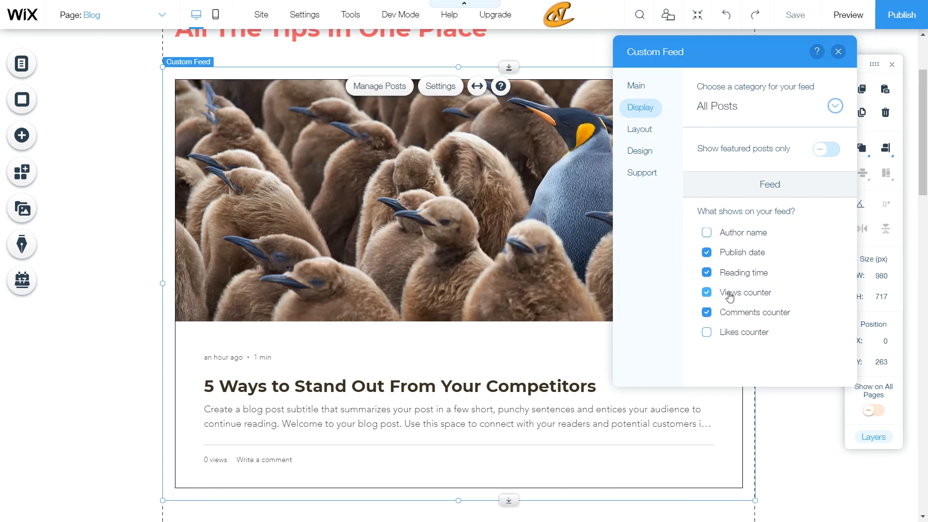
{"action": "left_click", "coordinate": [729, 296]}
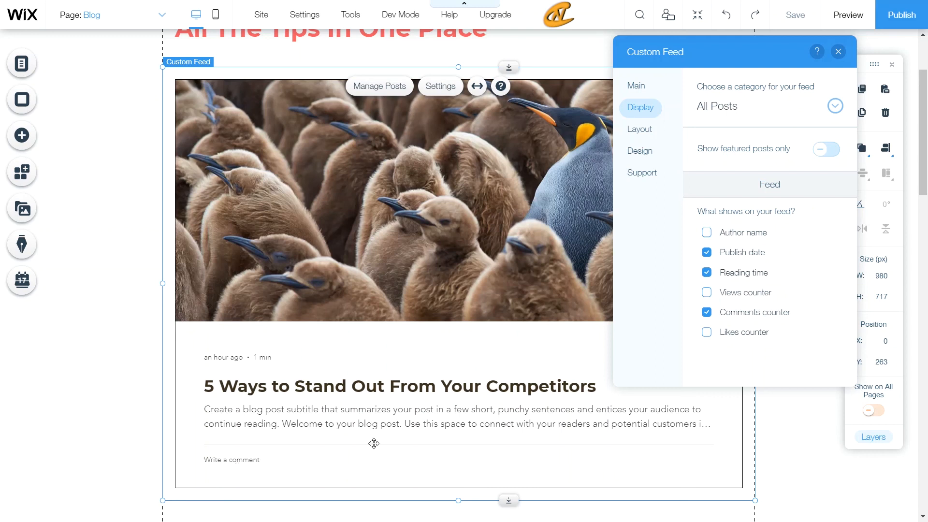
{"action": "left_click", "coordinate": [736, 332]}
{"action": "left_click", "coordinate": [741, 334]}
- Set the Custom Feed to show all posts and change its layout to Magazine
{"action": "left_click", "coordinate": [650, 130]}
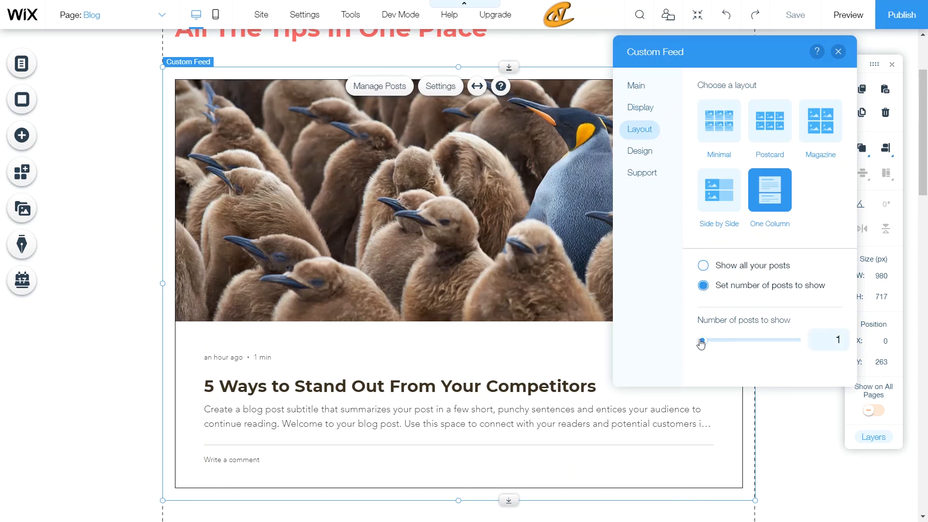
{"action": "left_click", "coordinate": [703, 265]}
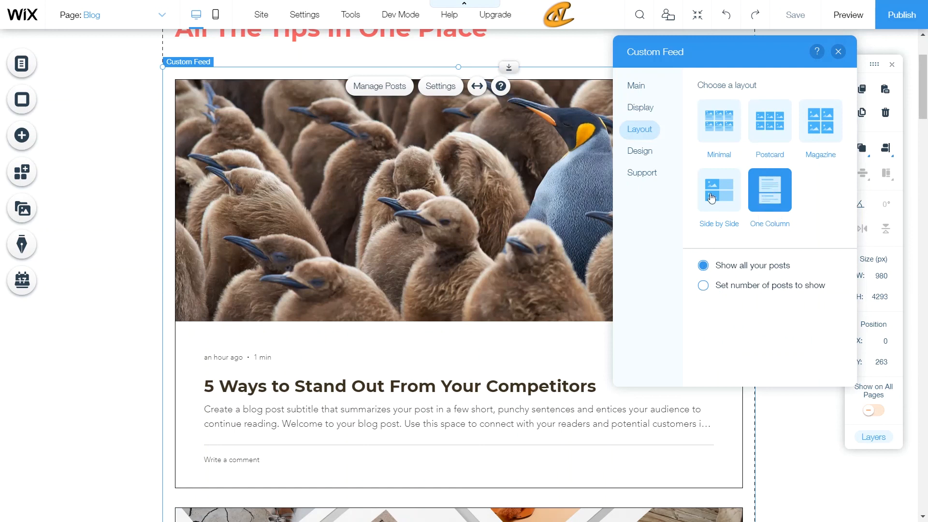
{"action": "left_click", "coordinate": [826, 129]}
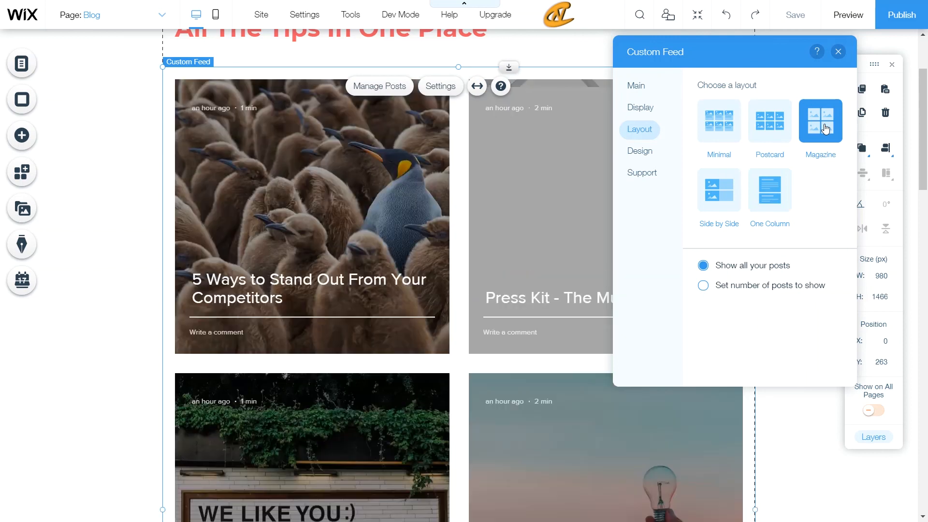
- Compare the design options for the Magazine feed with the available layout choices
{"action": "left_click", "coordinate": [641, 151]}
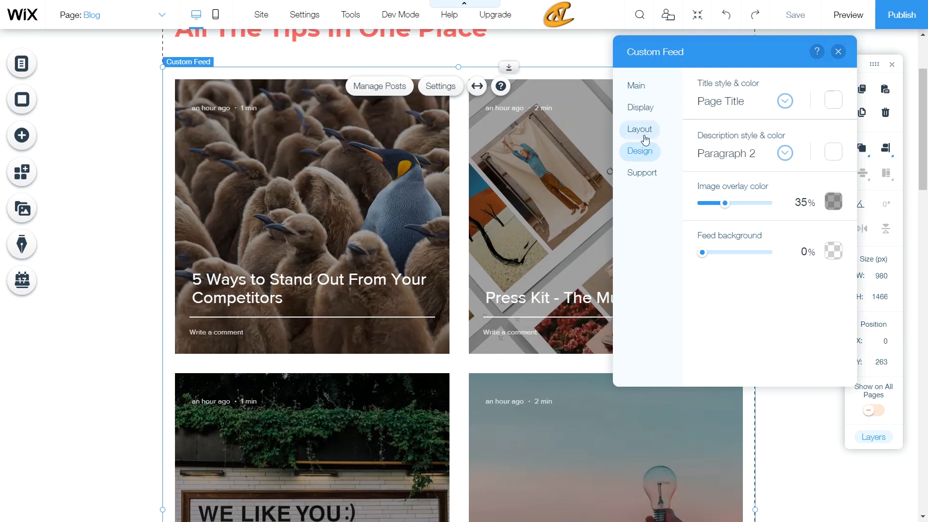
{"action": "left_click", "coordinate": [645, 140]}
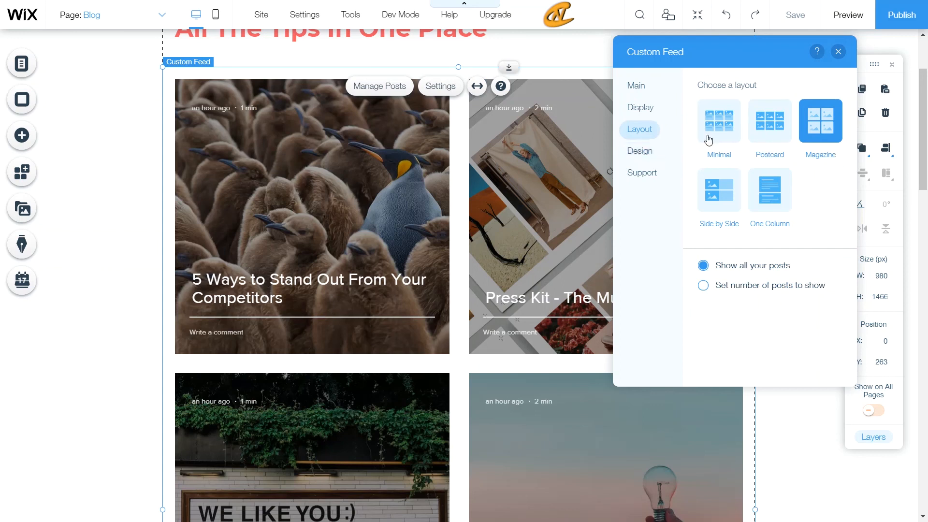
{"action": "left_click", "coordinate": [639, 152]}
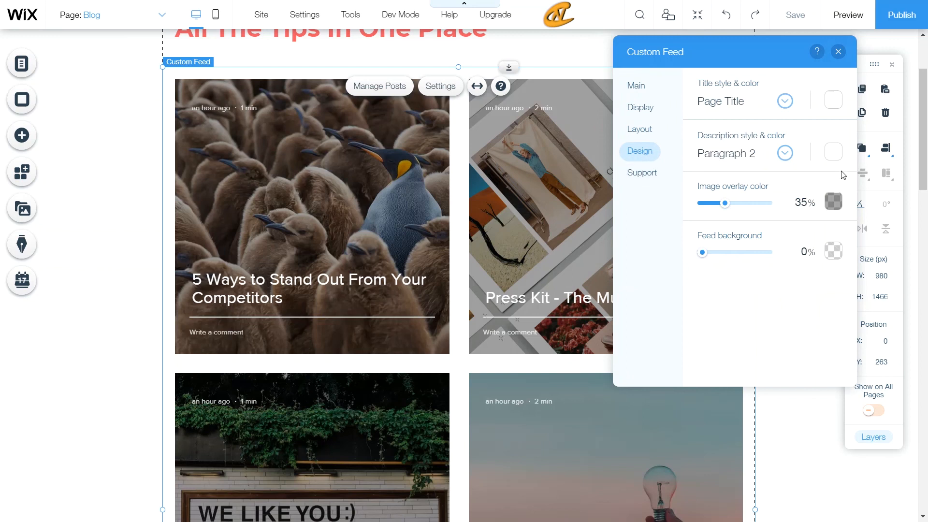
{"action": "left_click", "coordinate": [647, 130]}
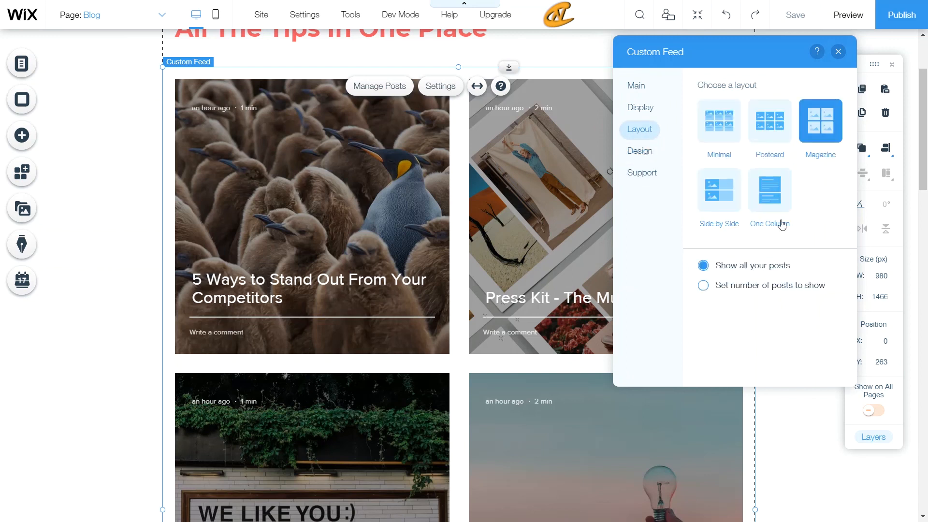
- Set the Custom Feed's image overlay opacity to 60% and its feed background opacity to 0%
{"action": "left_click", "coordinate": [639, 153]}
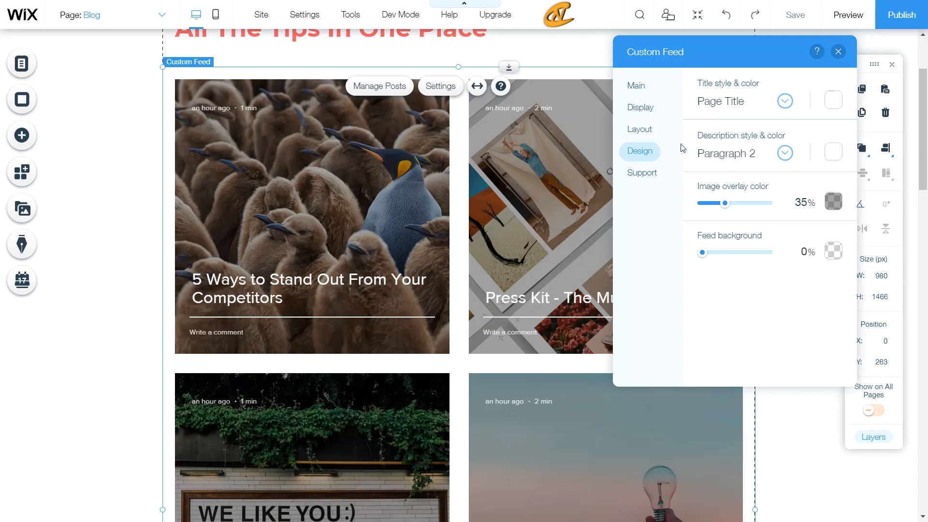
{"action": "left_click", "coordinate": [741, 203]}
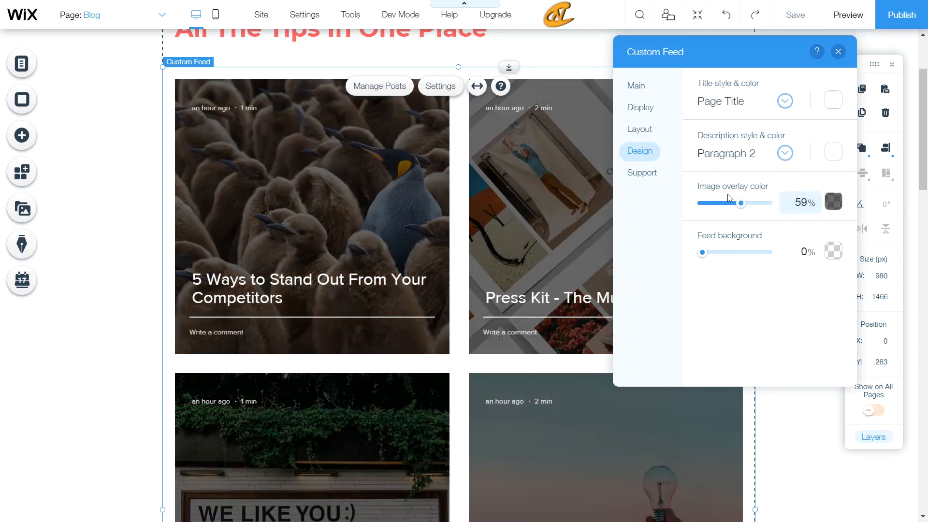
{"action": "left_click", "coordinate": [796, 204]}
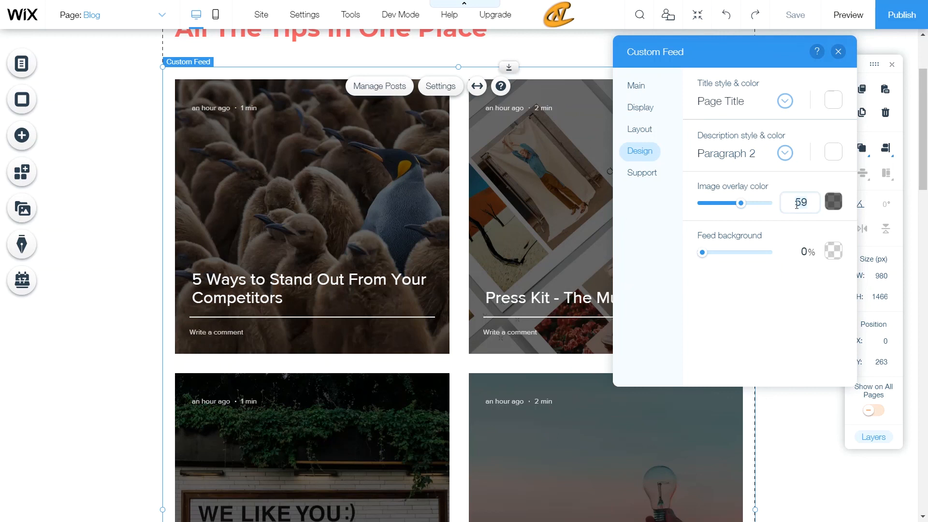
{"action": "type", "text": "60"}
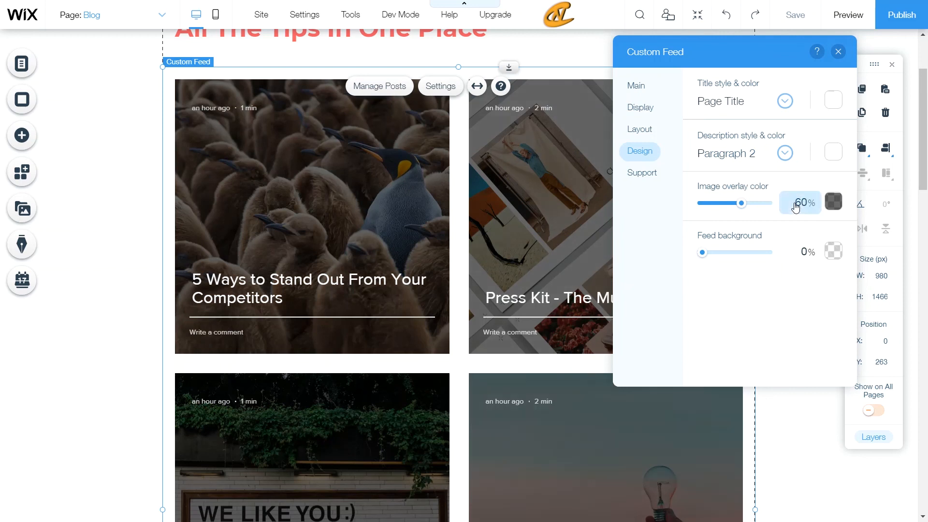
{"action": "key", "text": "Return"}
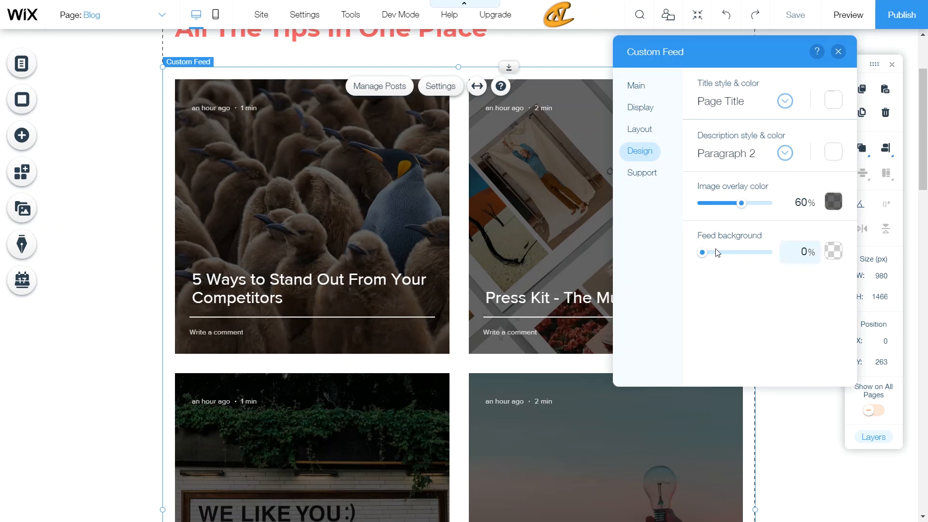
{"action": "mouse_move", "coordinate": [702, 252]}
{"action": "left_mouse_down"}
{"action": "mouse_move", "coordinate": [726, 253]}
{"action": "mouse_move", "coordinate": [684, 254]}
{"action": "left_mouse_up"}
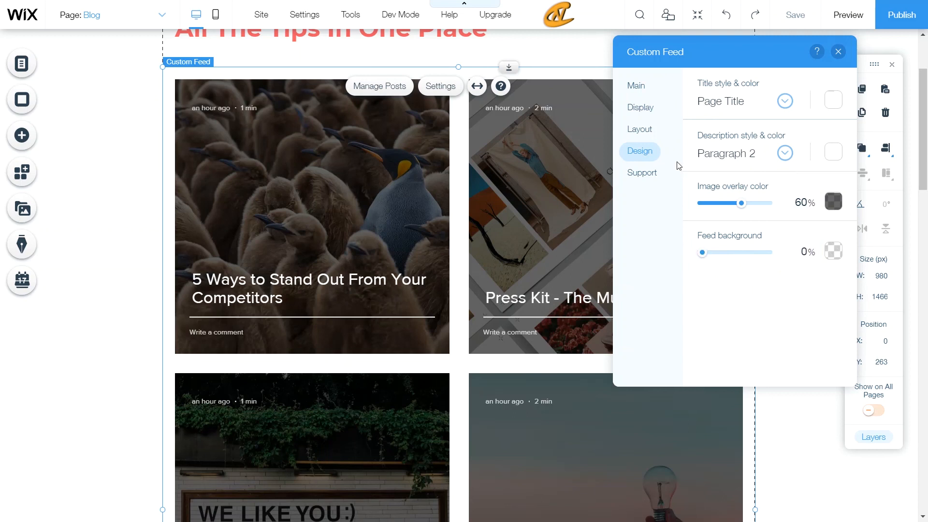
- Check the Custom Feed's support resources, close its settings and view the feed on the Blog page
{"action": "left_click", "coordinate": [660, 182]}
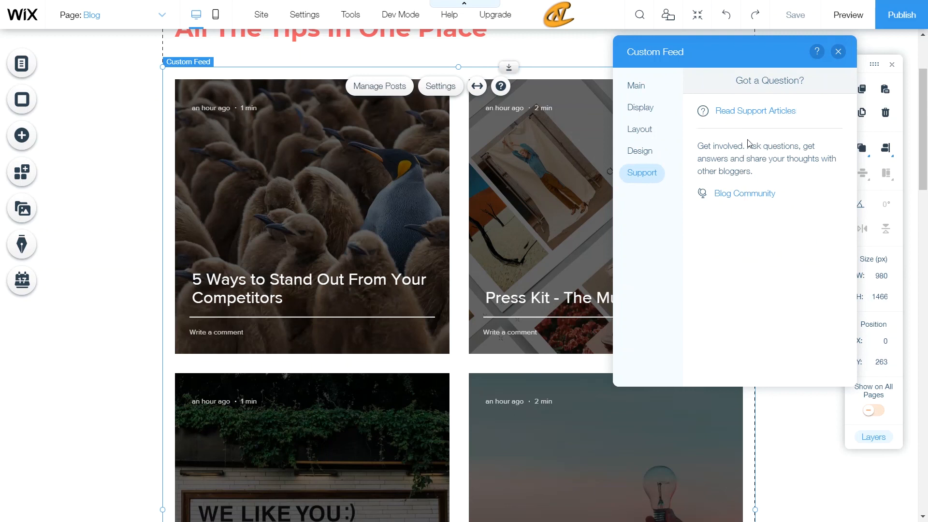
{"action": "left_click", "coordinate": [838, 51]}
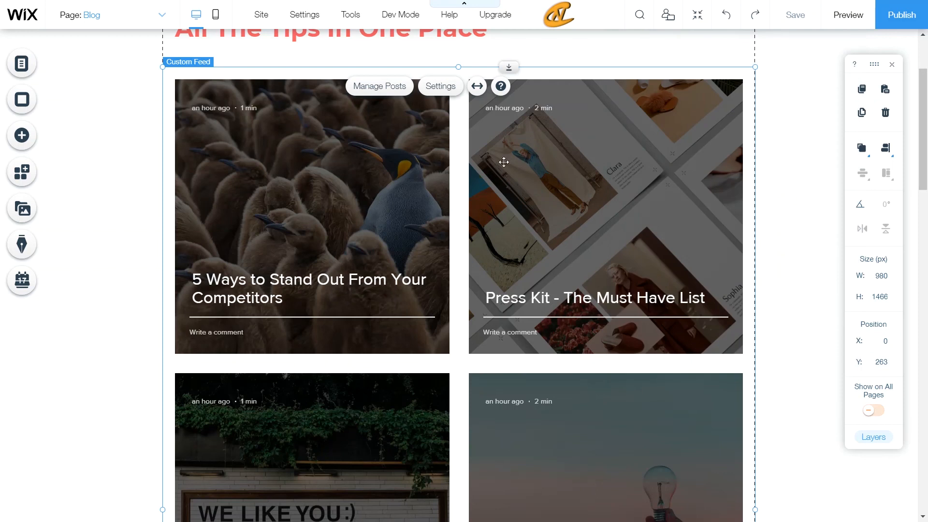
{"action": "scroll", "coordinate": [504, 161], "scroll_direction": "up", "scroll_amount": 3}
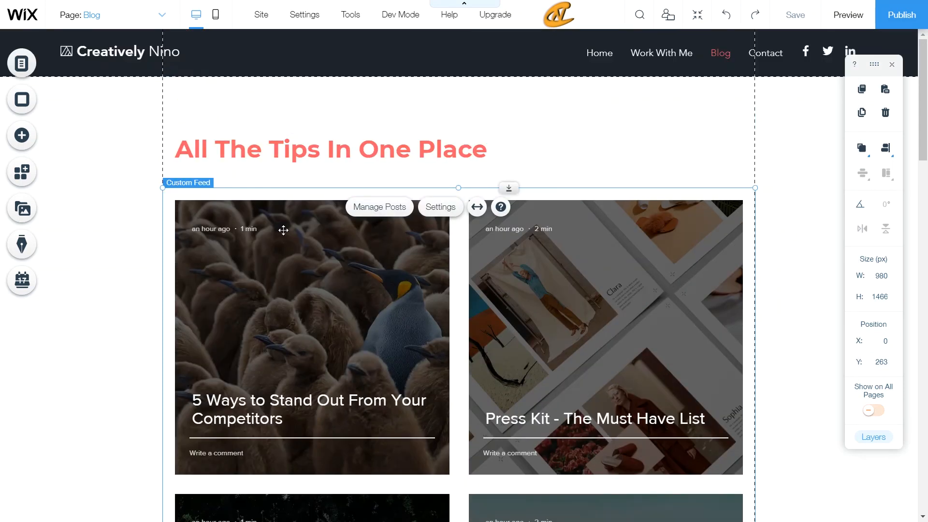